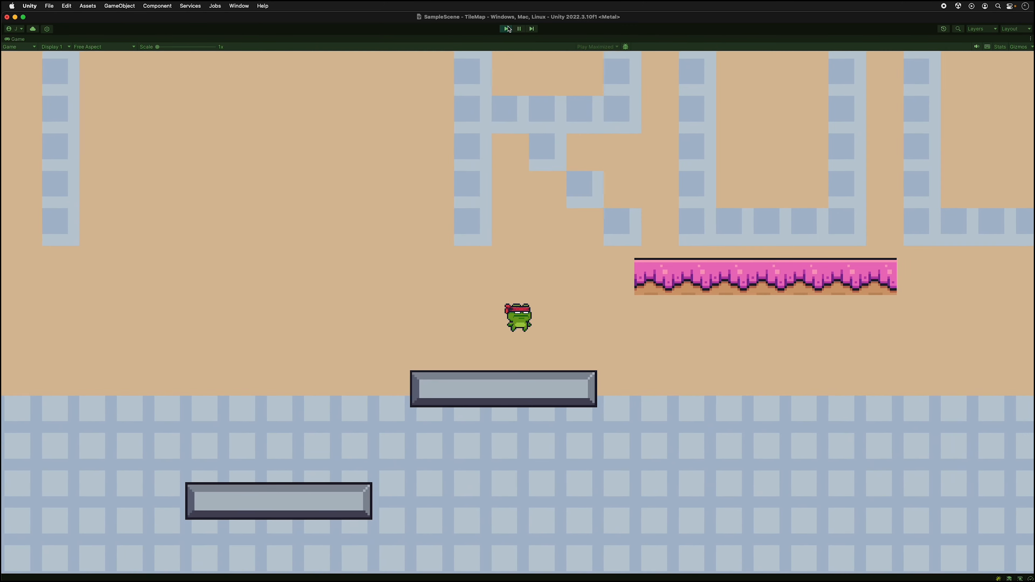
# Step: Playtest the level by running and jumping the frog between the grey platforms, the ground and the orange platform to check the camera movement
pyautogui.press('space')
pyautogui.press('Left')
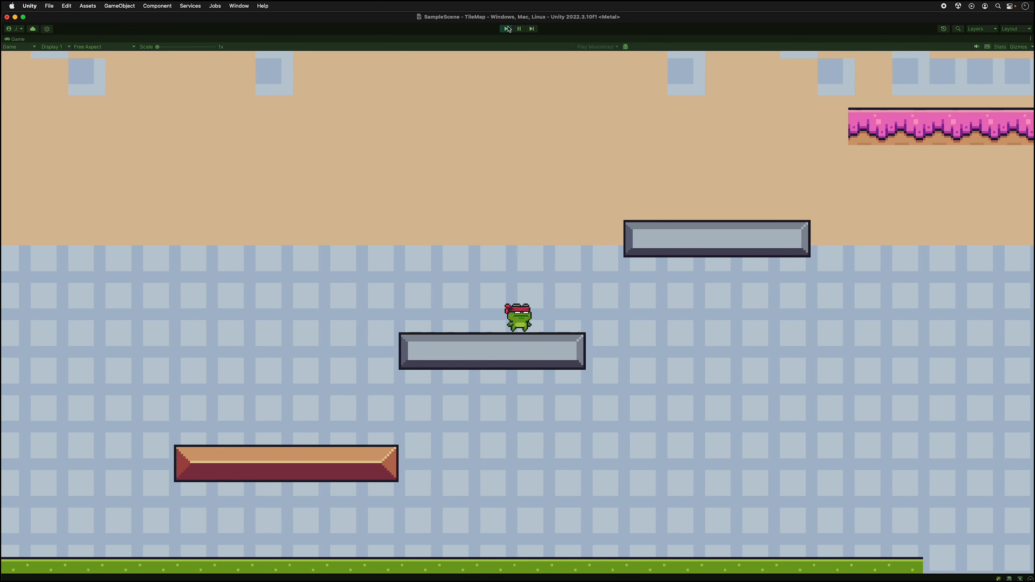
pyautogui.press('Right')
pyautogui.press('Left')
pyautogui.press('Right')
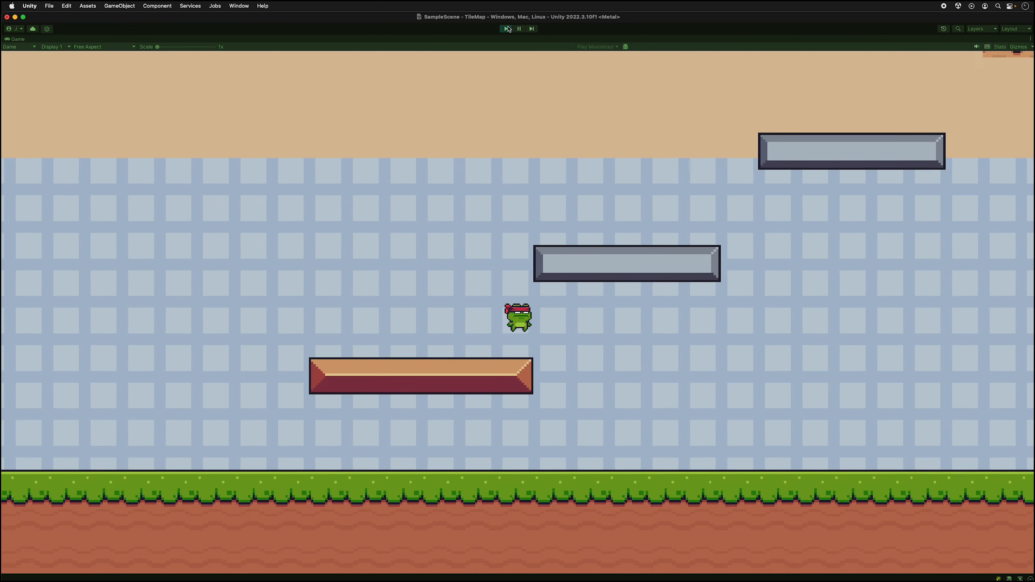
pyautogui.press('Left')
pyautogui.press('space')
pyautogui.press('Right')
pyautogui.press('Left')
pyautogui.press('Right')
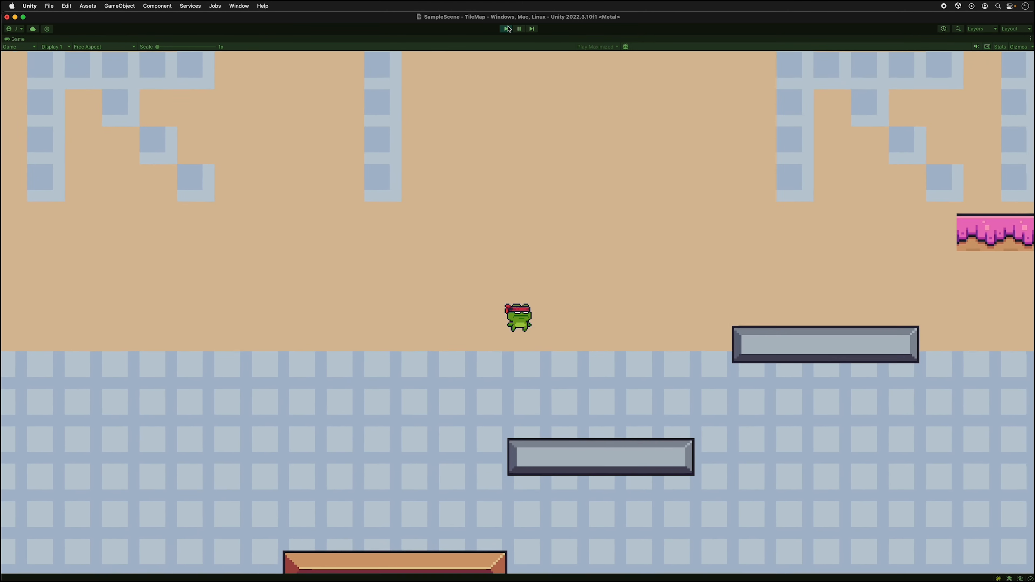
pyautogui.press('Left')
pyautogui.press('Right')
pyautogui.press('Left')
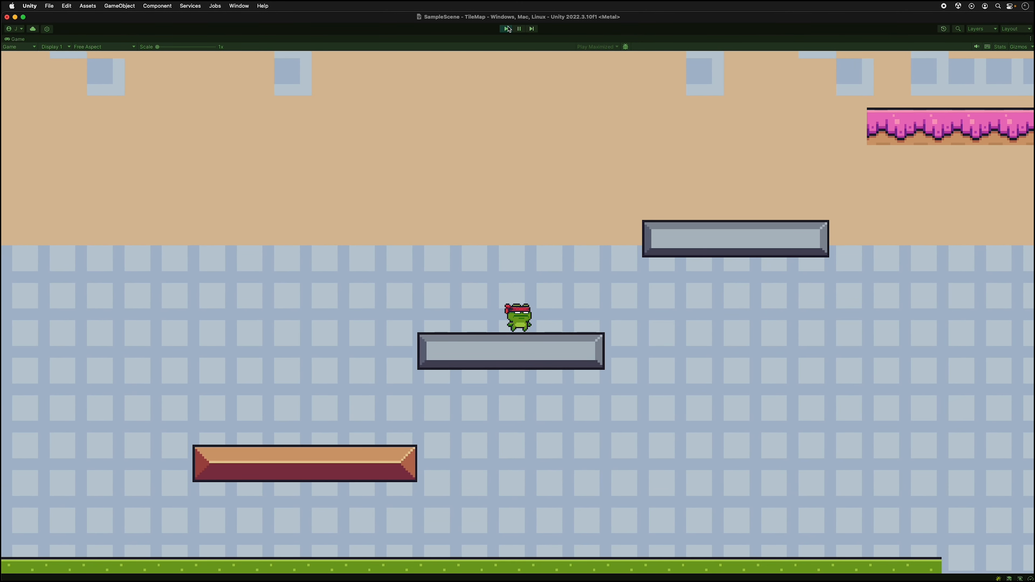
pyautogui.press('Right')
pyautogui.press('Left')
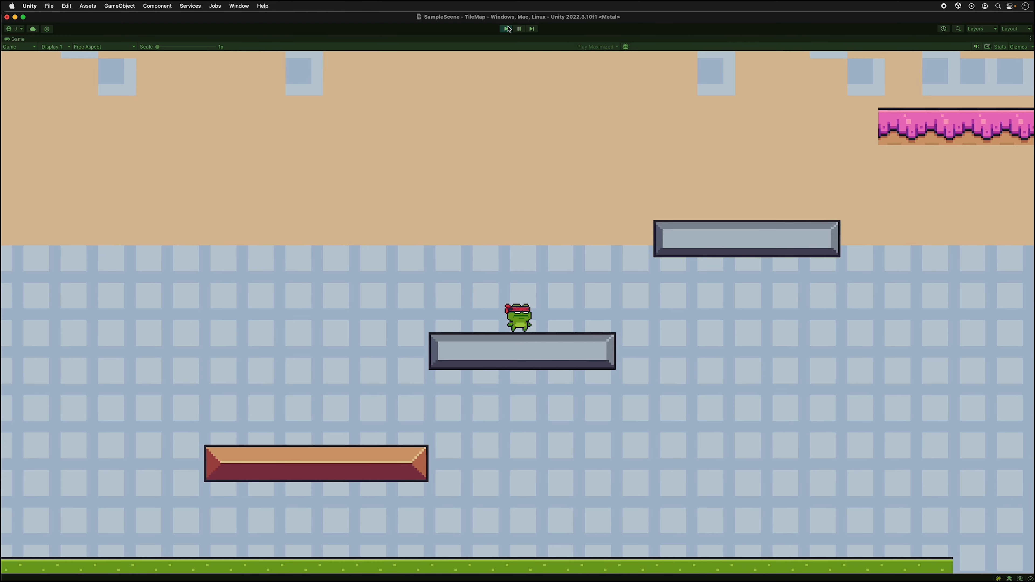
pyautogui.press('Right')
pyautogui.press('Left')
pyautogui.press('Left')
pyautogui.press('Right')
pyautogui.press('Left')
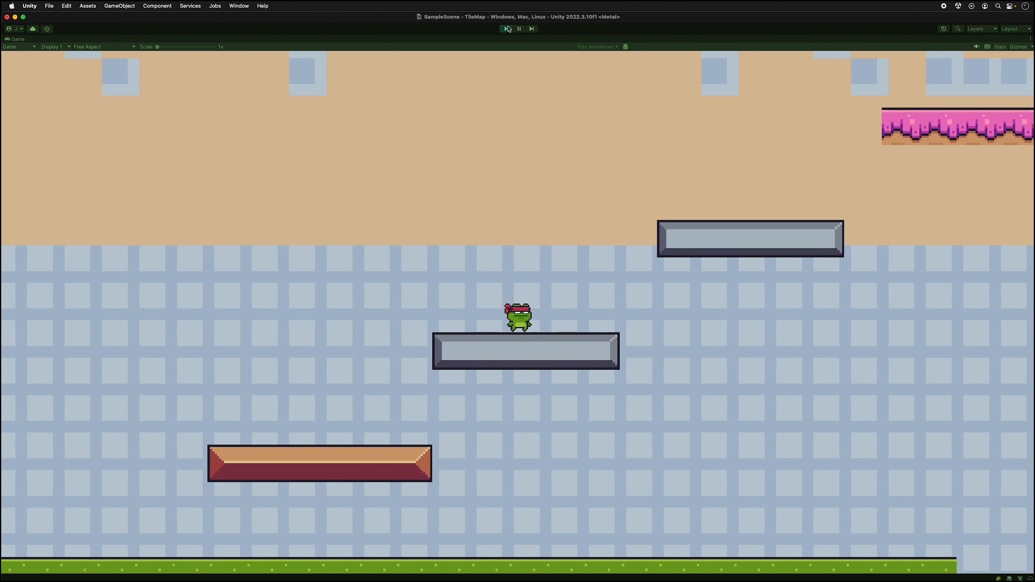
pyautogui.press('Right')
pyautogui.press('Left')
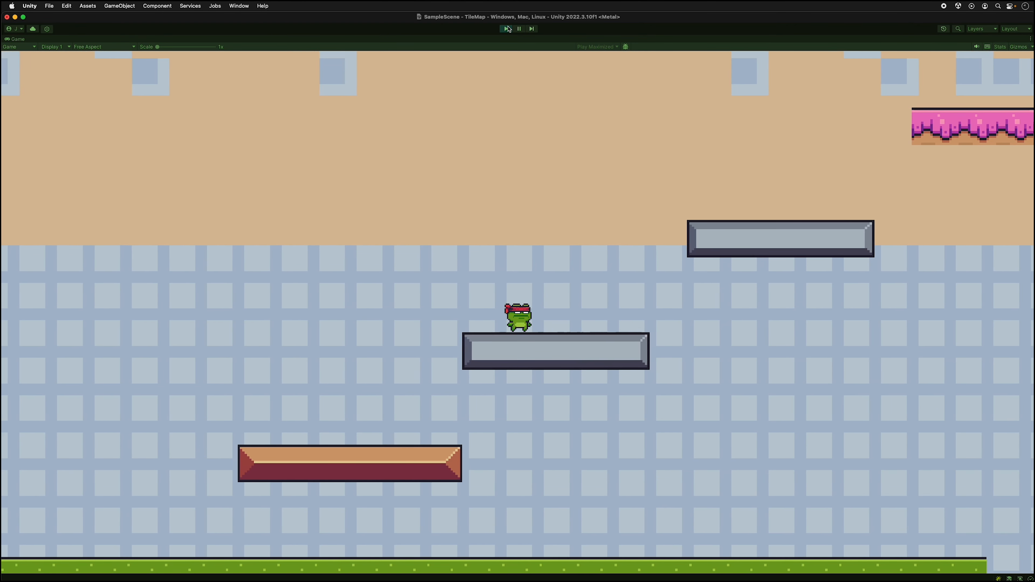
pyautogui.press('Right')
pyautogui.press('Left')
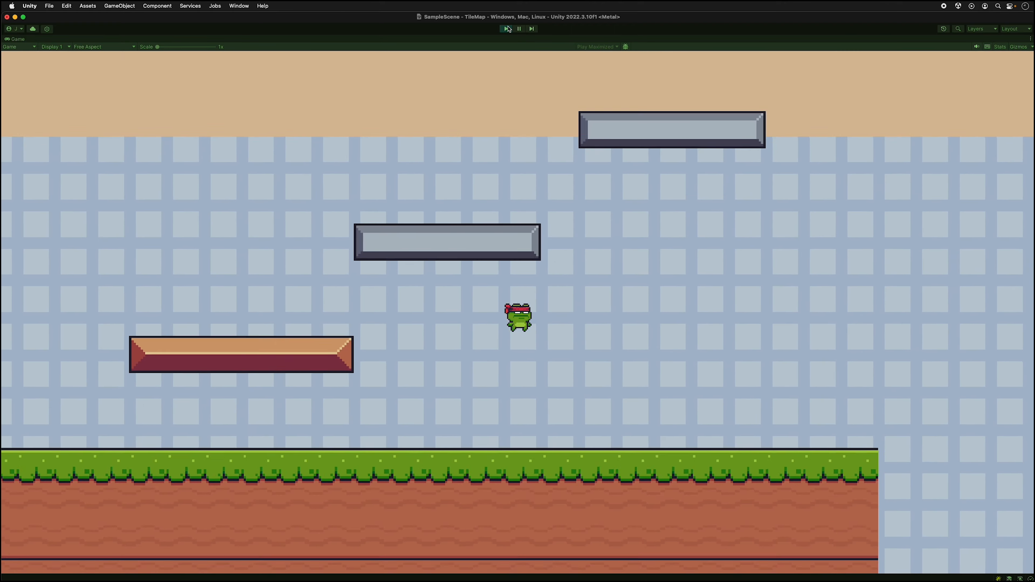
pyautogui.press('Right')
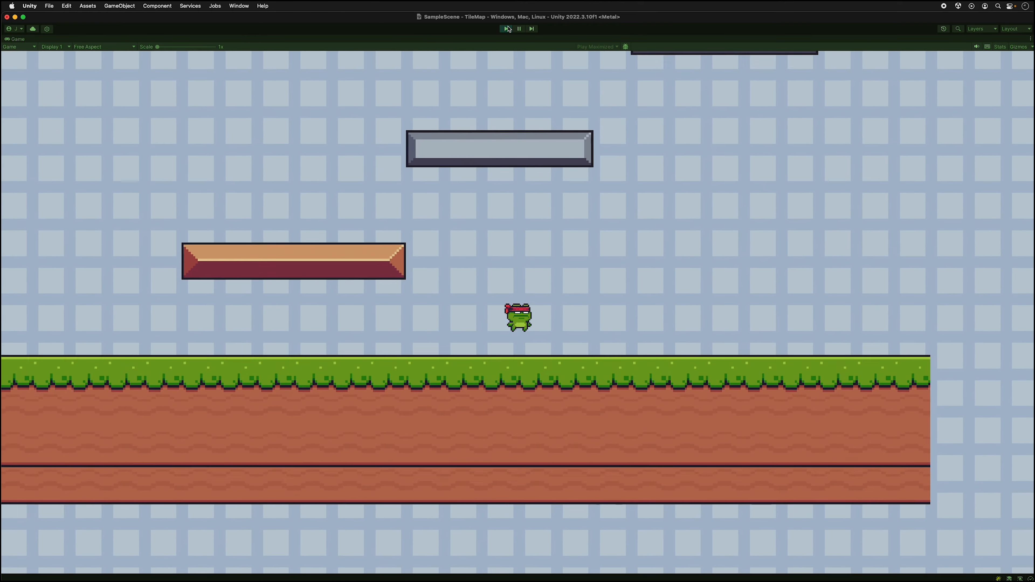
pyautogui.press('Left')
pyautogui.press('space')
pyautogui.press('space')
pyautogui.press('Right')
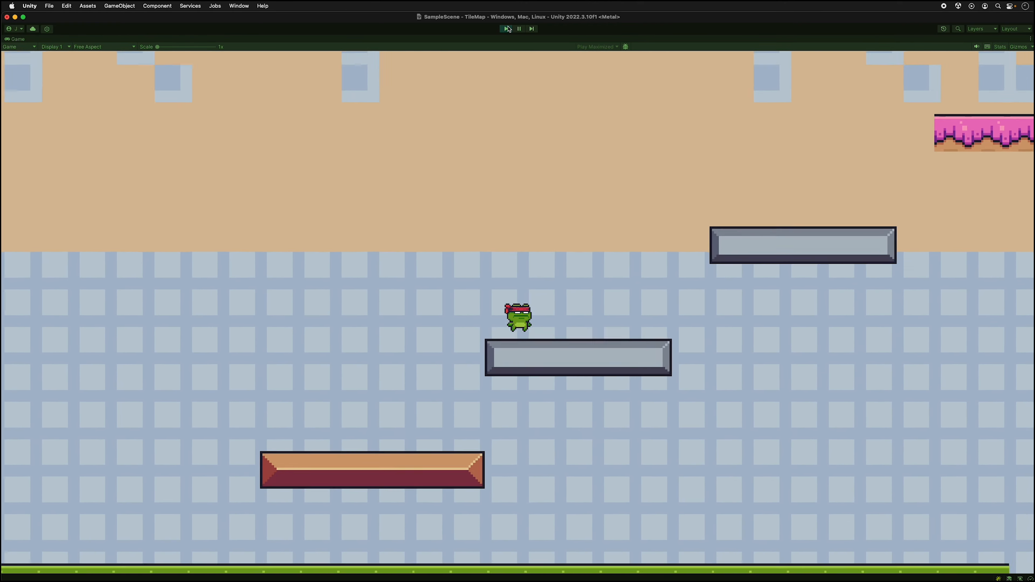
pyautogui.press('space')
pyautogui.press('Left')
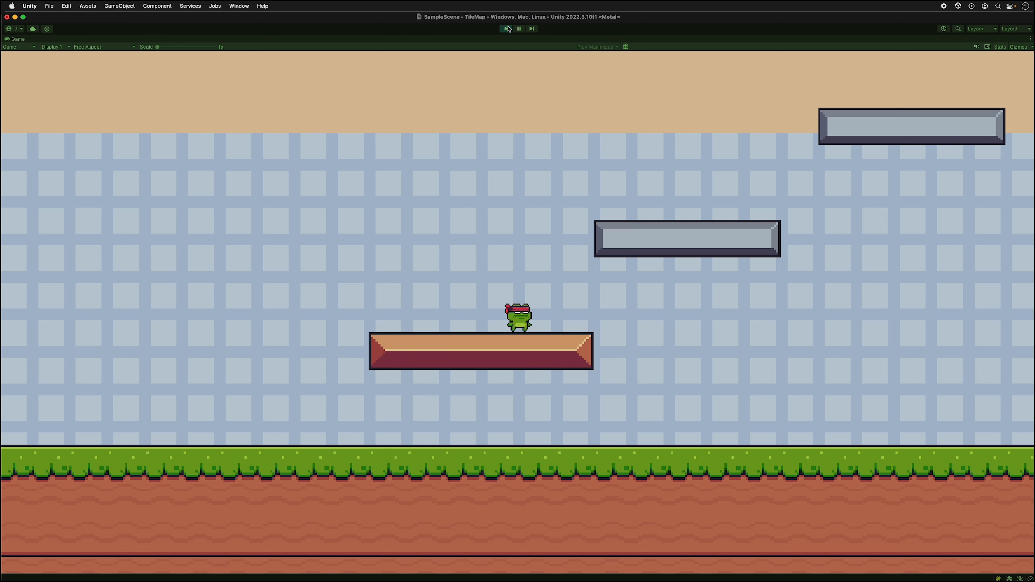
pyautogui.press('Left')
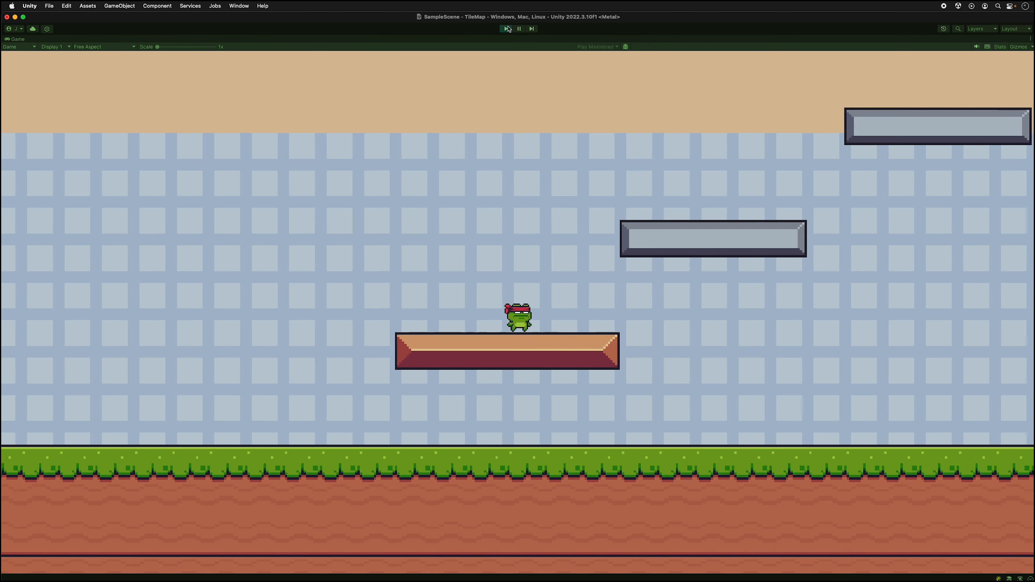
pyautogui.press('Right')
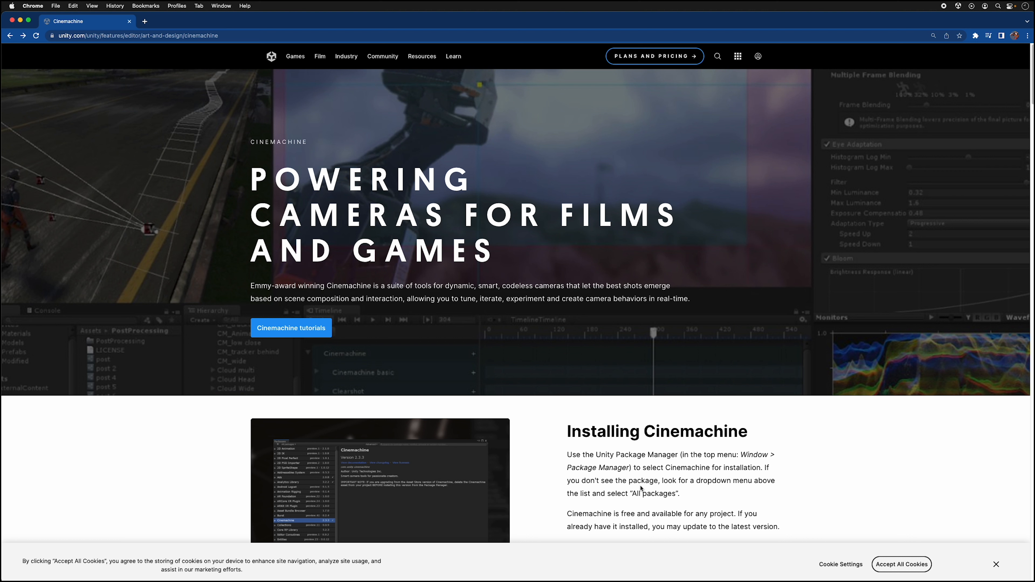
# Step: Highlight the Package Manager instructions under Installing Cinemachine on the Unity web page
pyautogui.moveTo(568, 452); pyautogui.dragTo(756, 492)
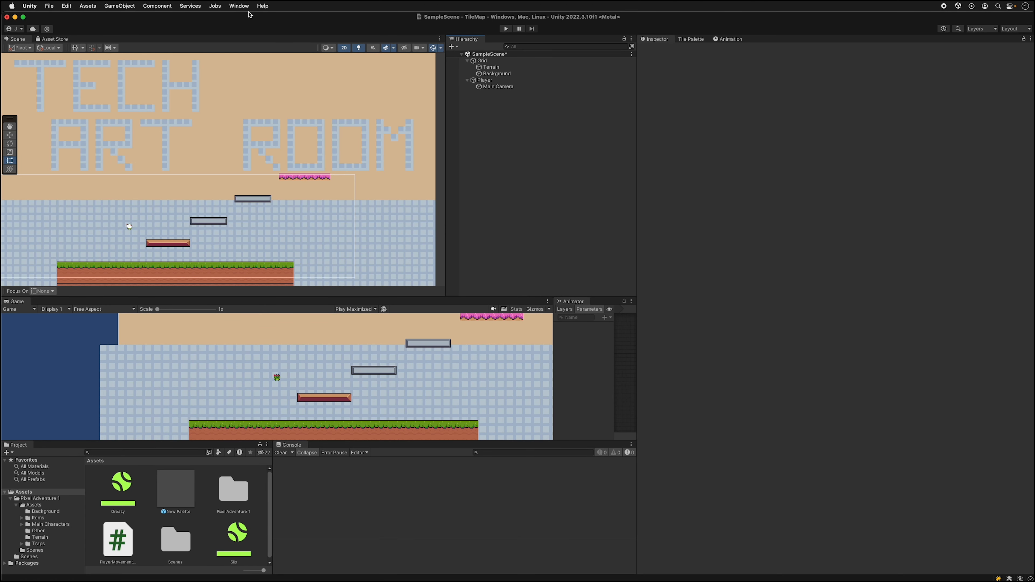
# Step: Switch to Unity, open the Package Manager and search the Unity Registry packages for "cinemachine"
pyautogui.click(239, 6)
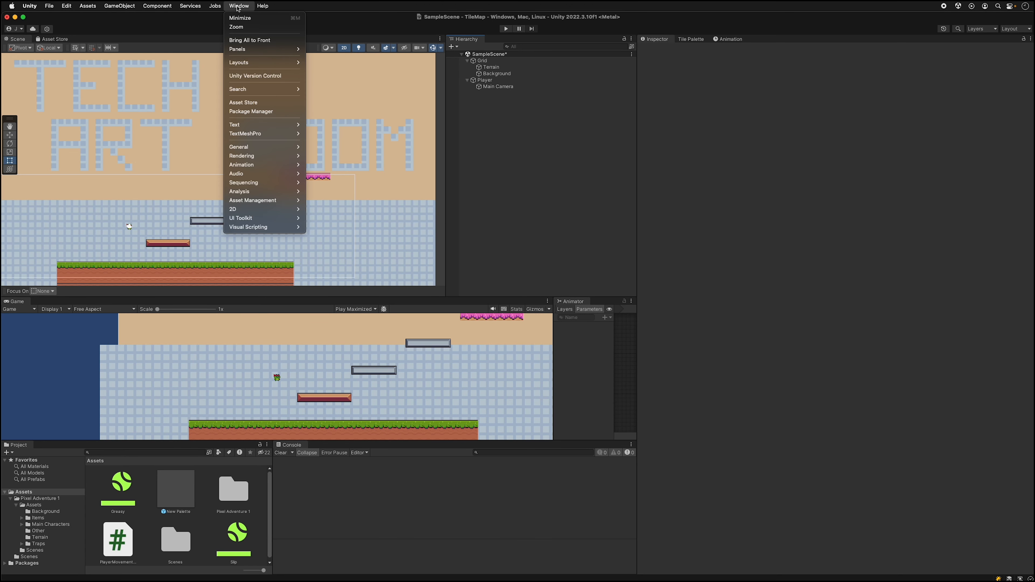
pyautogui.click(261, 112)
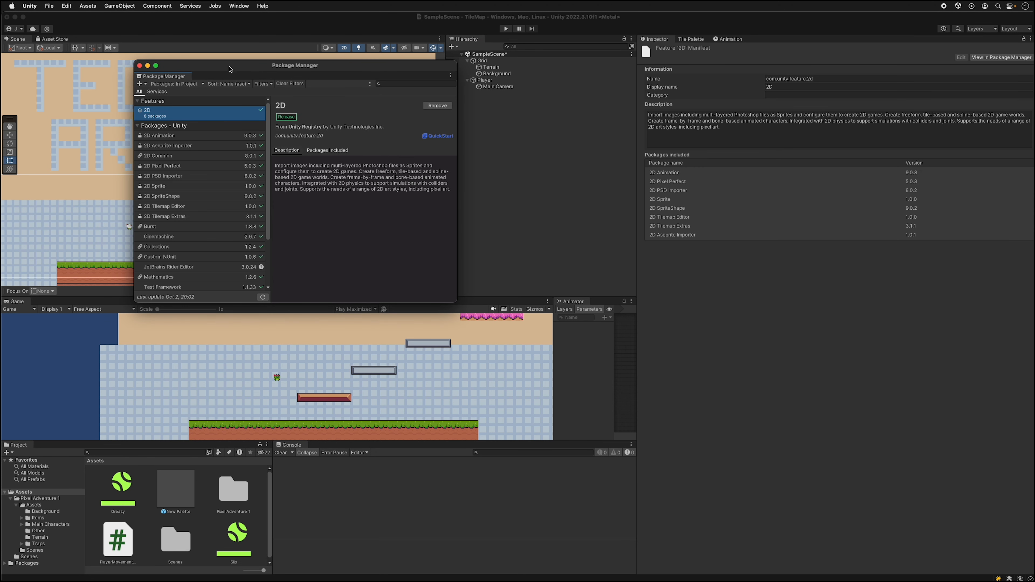
pyautogui.moveTo(230, 69); pyautogui.dragTo(327, 97)
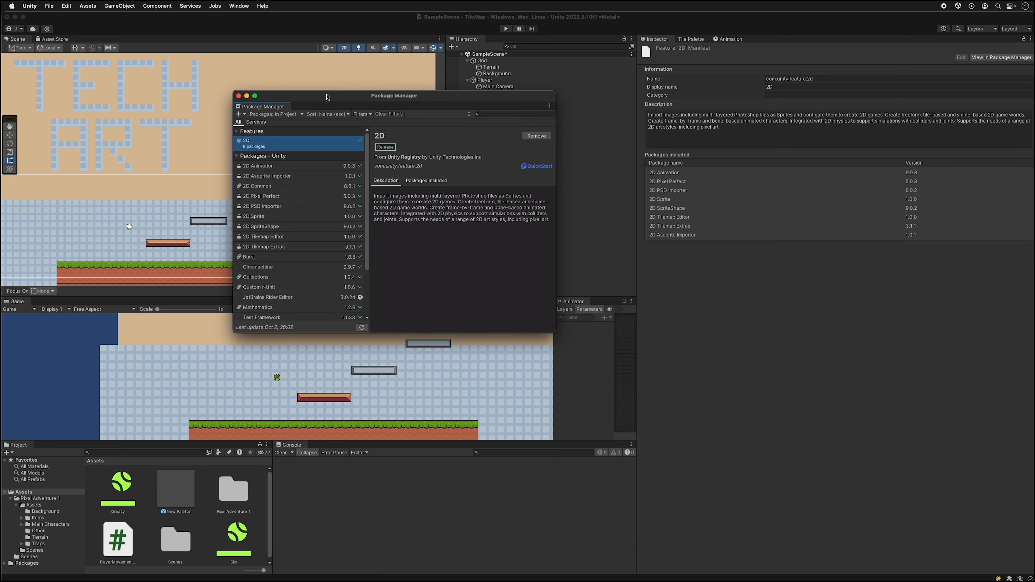
pyautogui.click(300, 117)
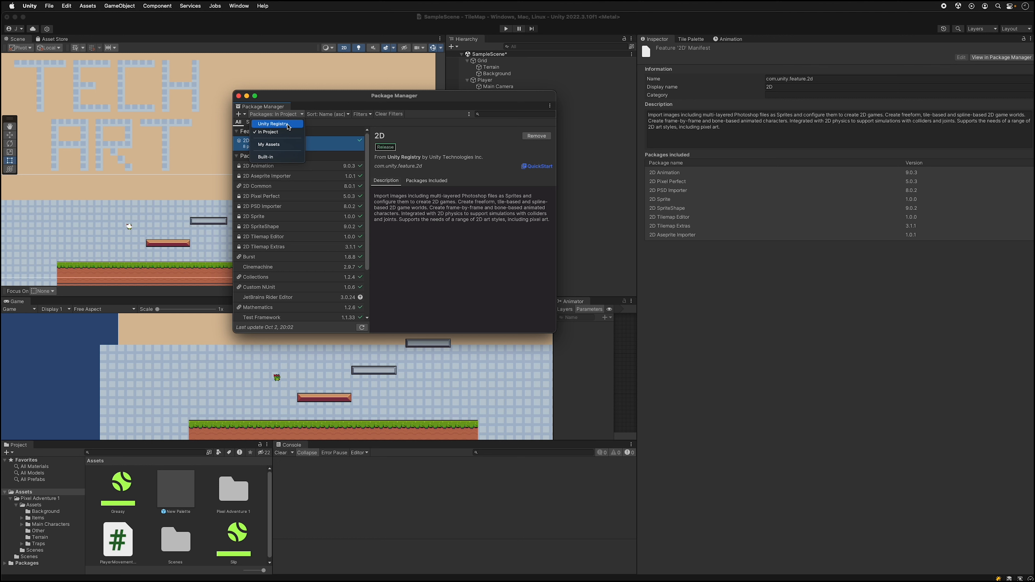
pyautogui.click(288, 127)
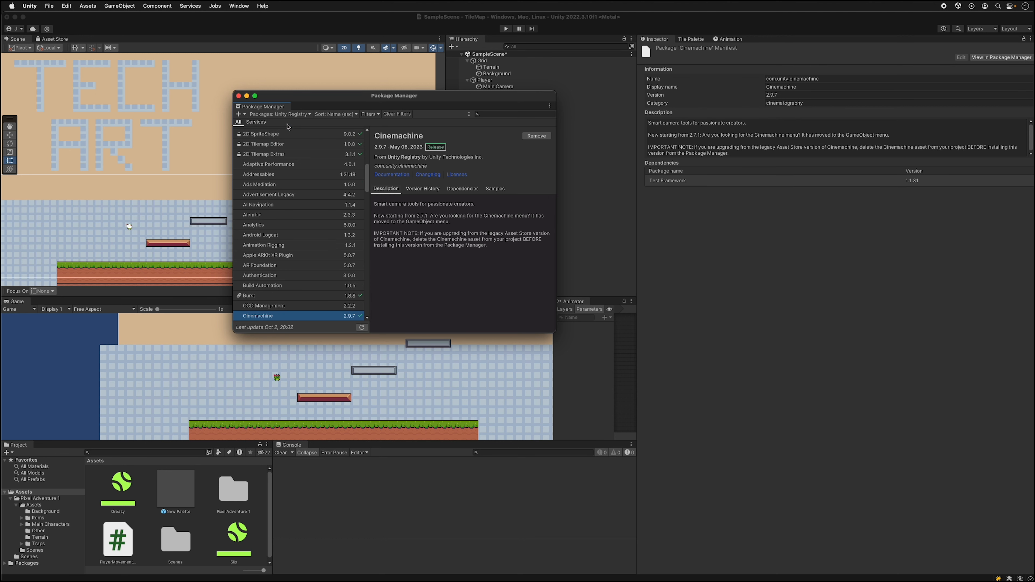
pyautogui.click(514, 116)
pyautogui.write('cine')
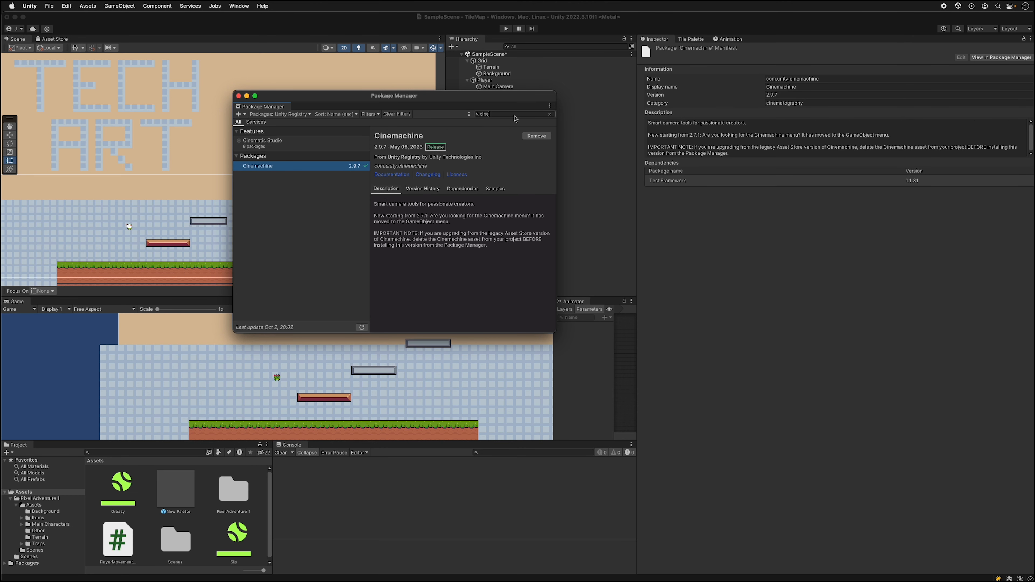
pyautogui.write('machine')
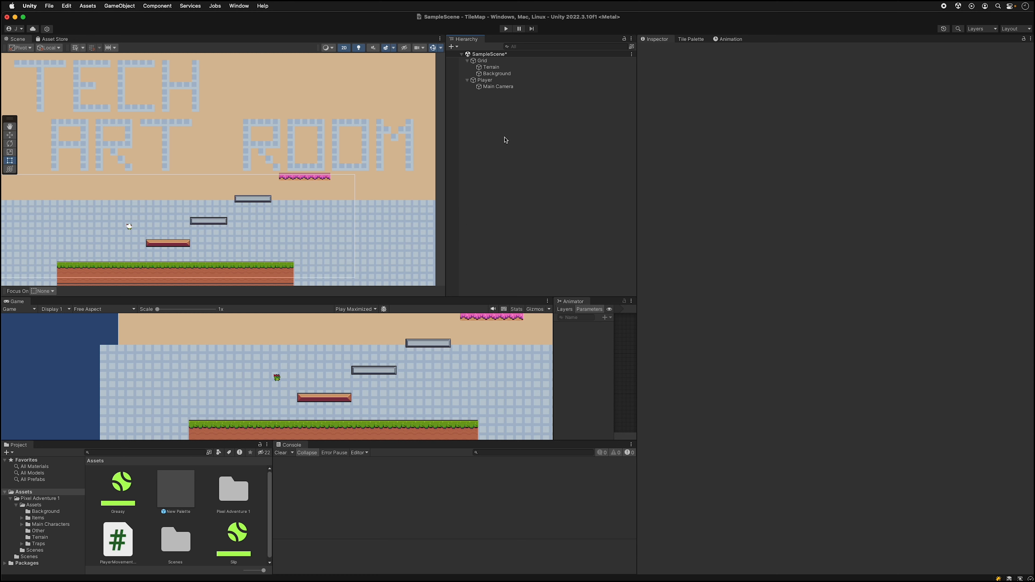
# Step: Add a Cinemachine 2D Camera to the root of SampleScene and clear the selection
pyautogui.rightClick(496, 123)
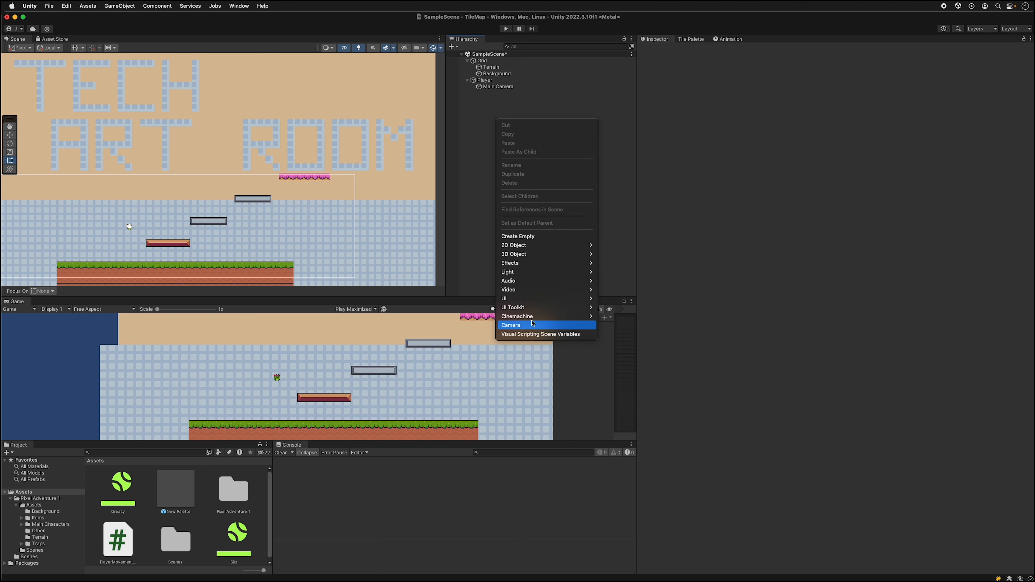
pyautogui.moveTo(535, 319)
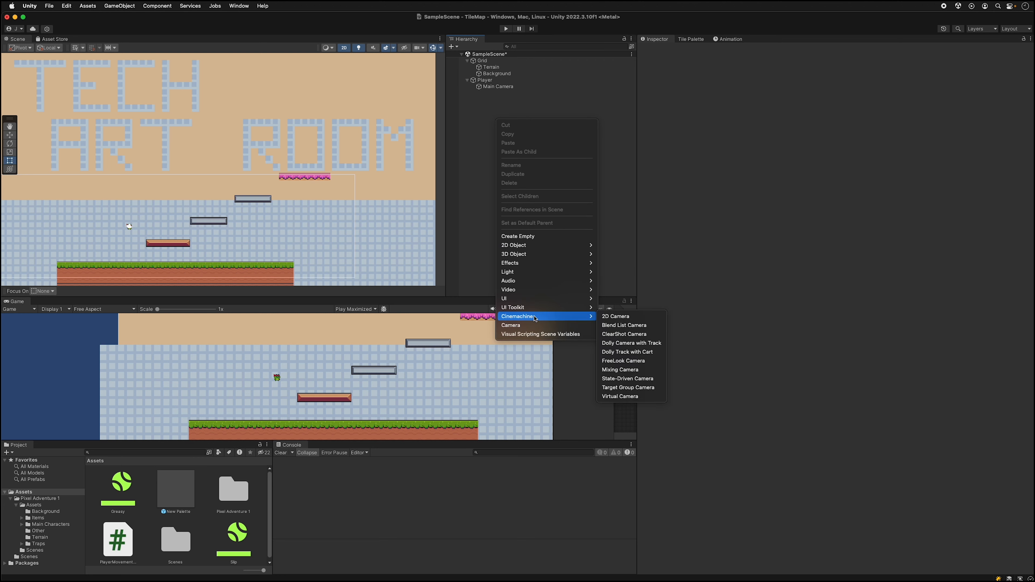
pyautogui.click(615, 321)
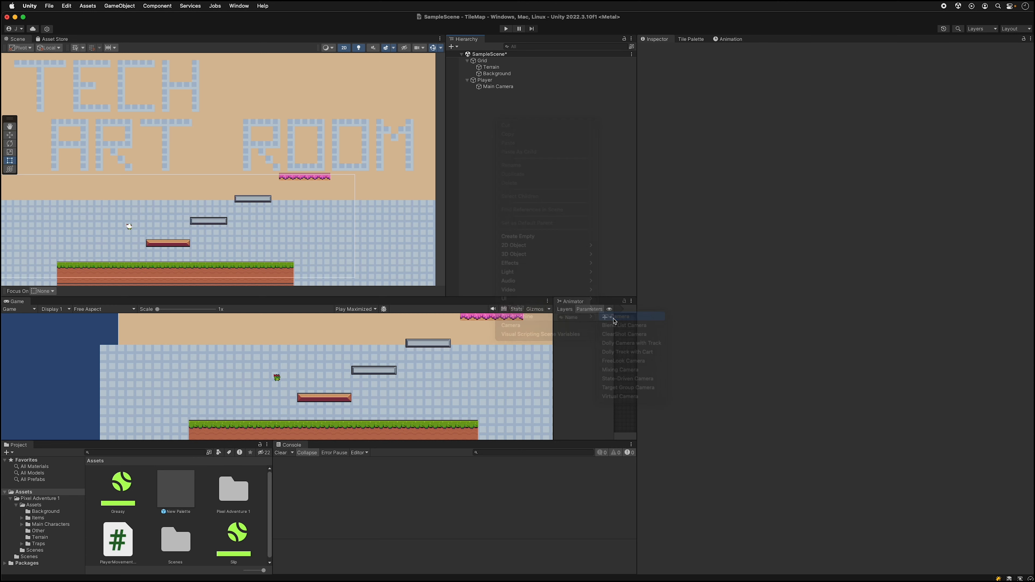
pyautogui.click(547, 163)
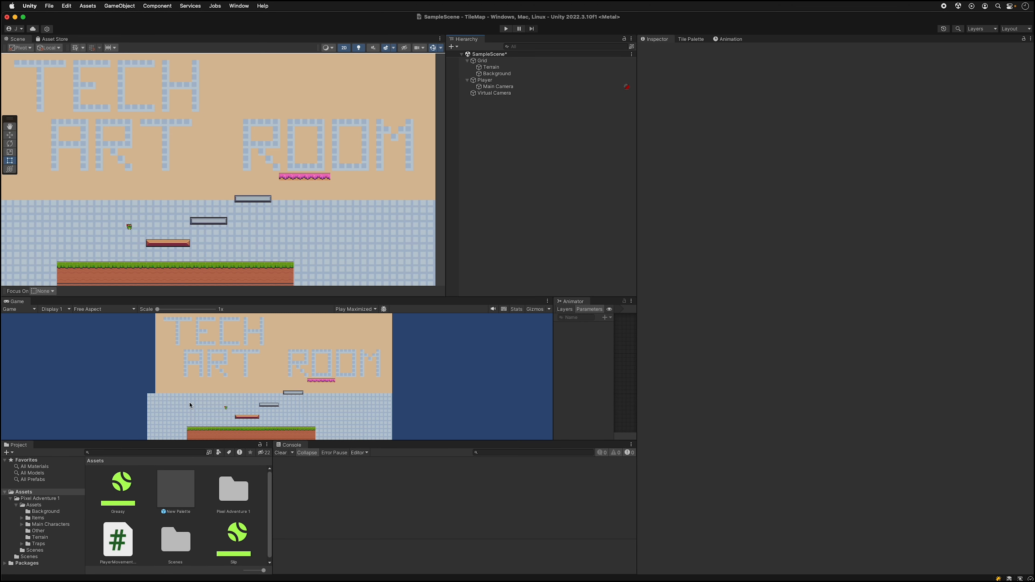
# Step: Run the game and move and jump the frog around the level to test the view through the new virtual camera
pyautogui.press('super+p')
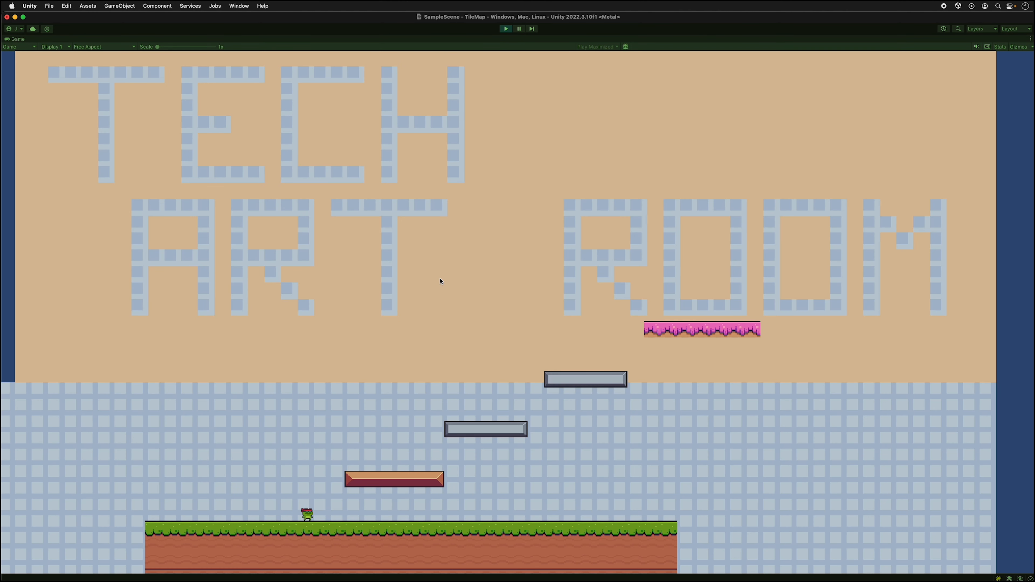
pyautogui.press('Right')
pyautogui.press('Left')
pyautogui.press('space')
pyautogui.press('Right')
pyautogui.press('Right')
pyautogui.press('space')
pyautogui.press('space')
pyautogui.press('Right')
pyautogui.press('space')
pyautogui.press('Left')
pyautogui.press('Left')
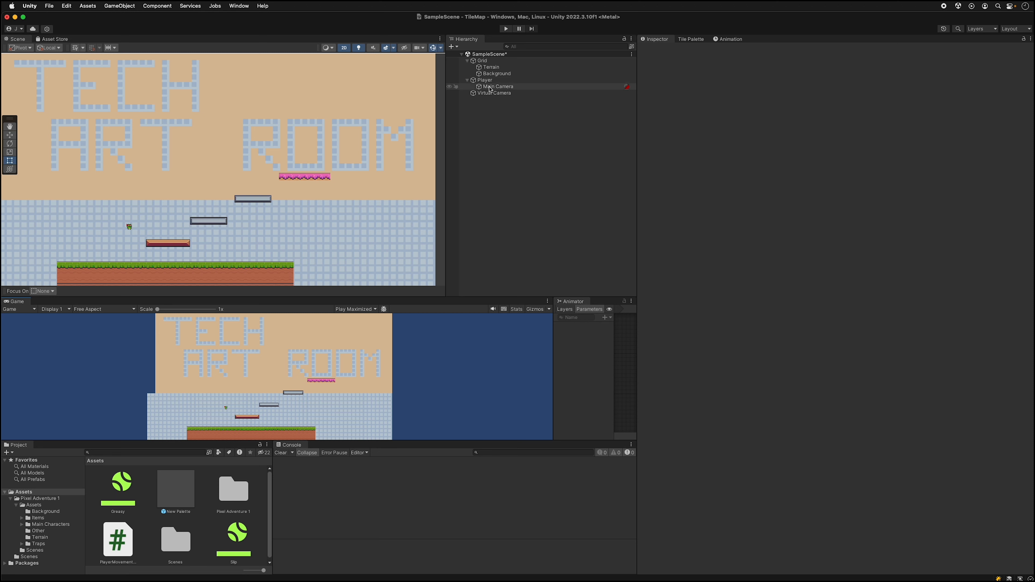
# Step: Review the Virtual Camera's component settings and expand the CinemachineBrain component on the Main Camera
pyautogui.click(491, 95)
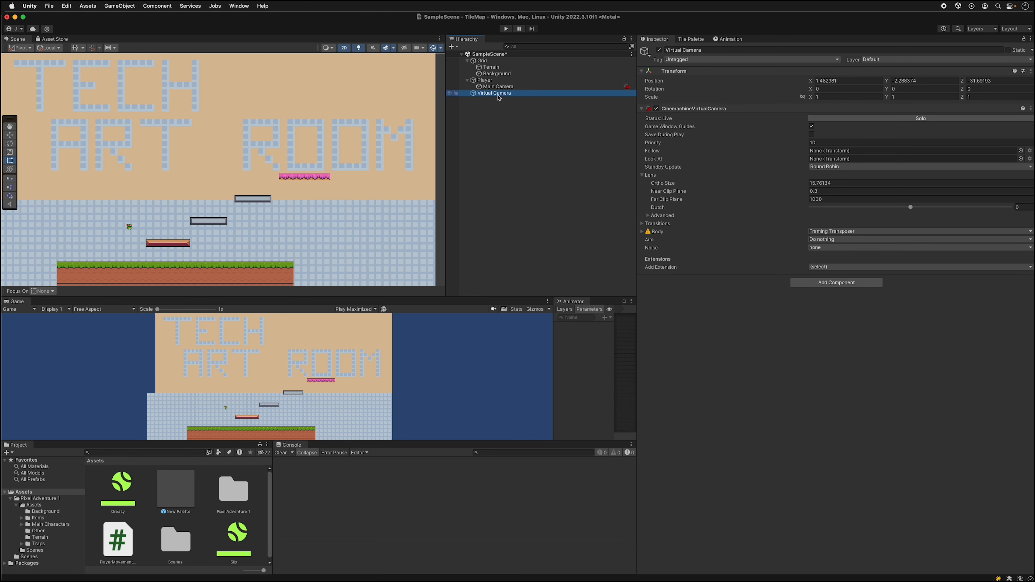
pyautogui.click(723, 369)
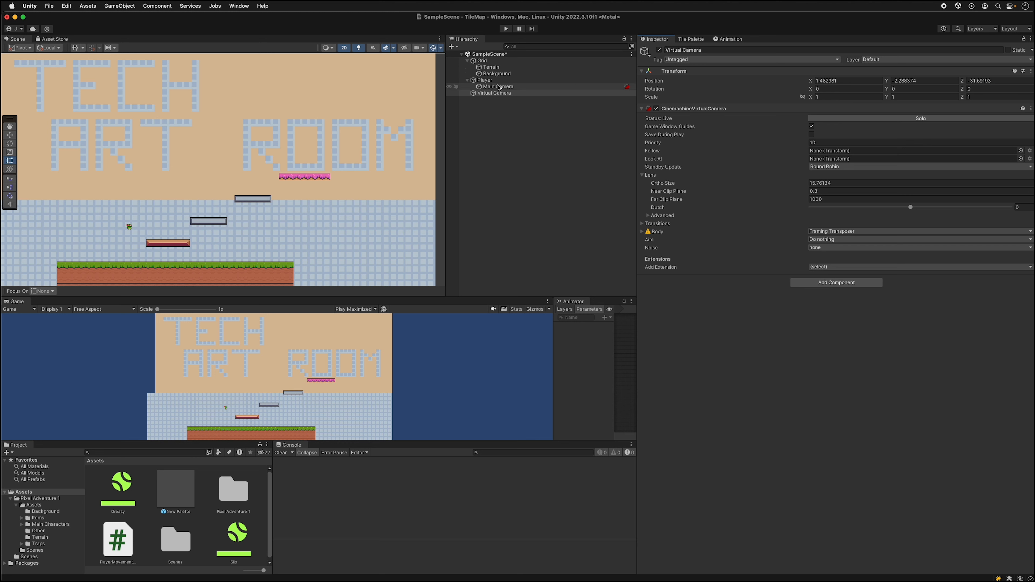
pyautogui.click(554, 86)
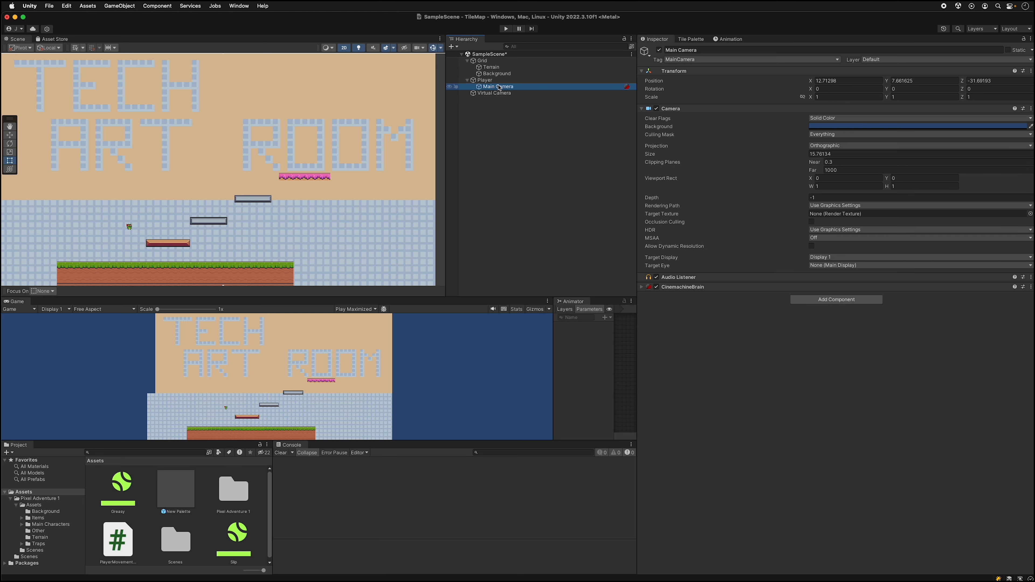
pyautogui.click(642, 287)
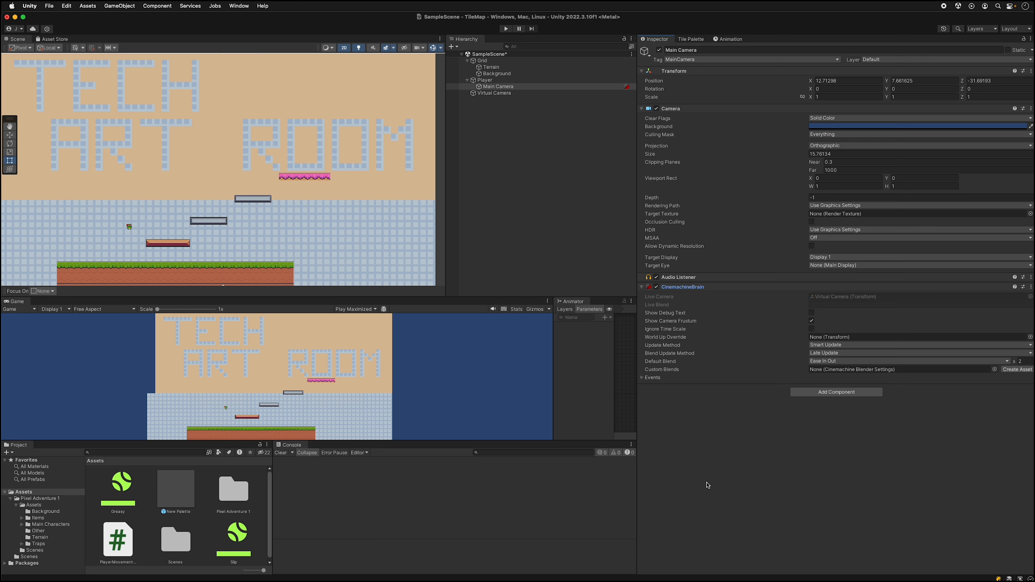
# Step: Expand the Transitions and Body settings of the Virtual Camera to examine them
pyautogui.click(493, 93)
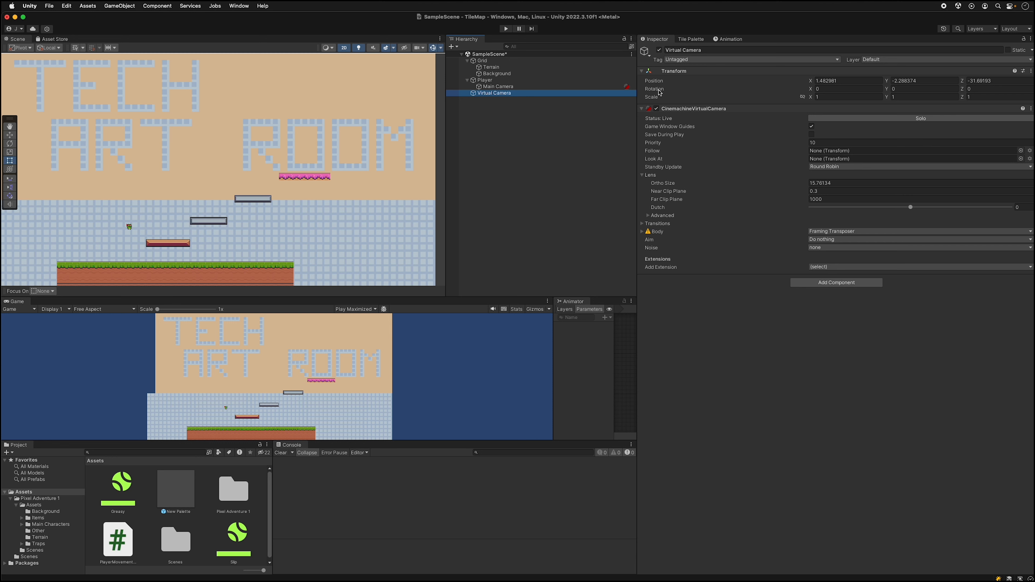
pyautogui.click(773, 348)
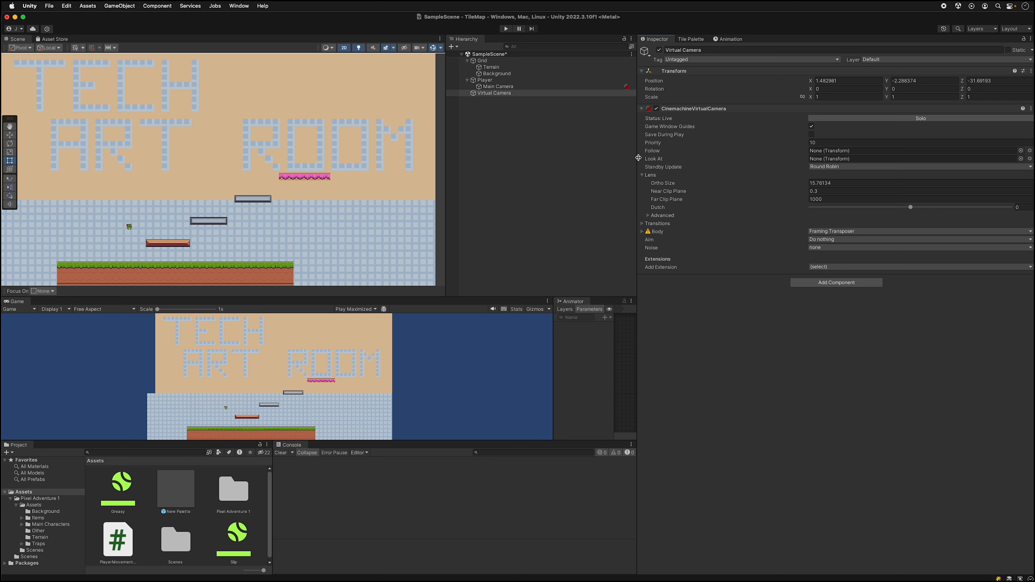
pyautogui.click(641, 224)
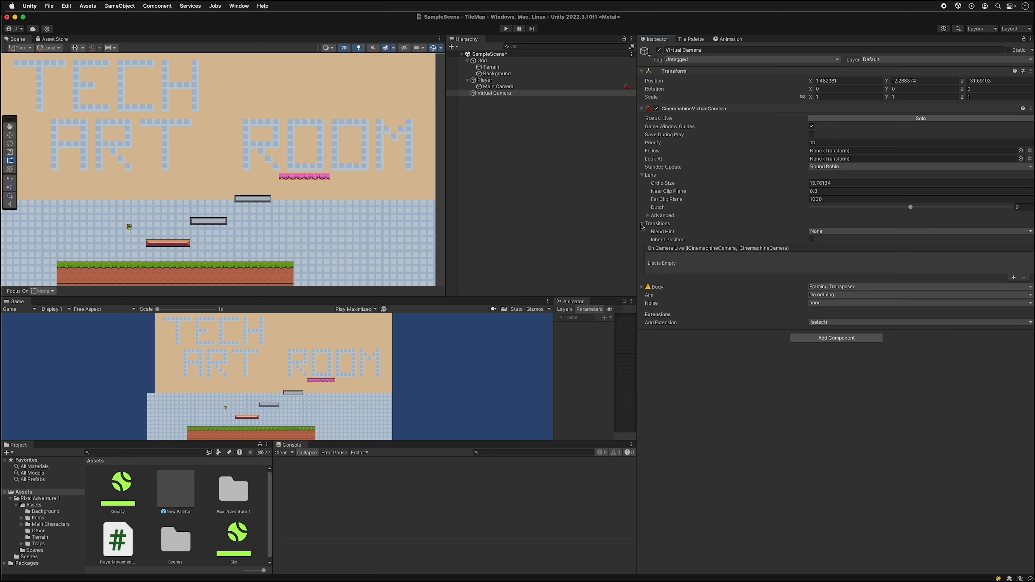
pyautogui.click(642, 286)
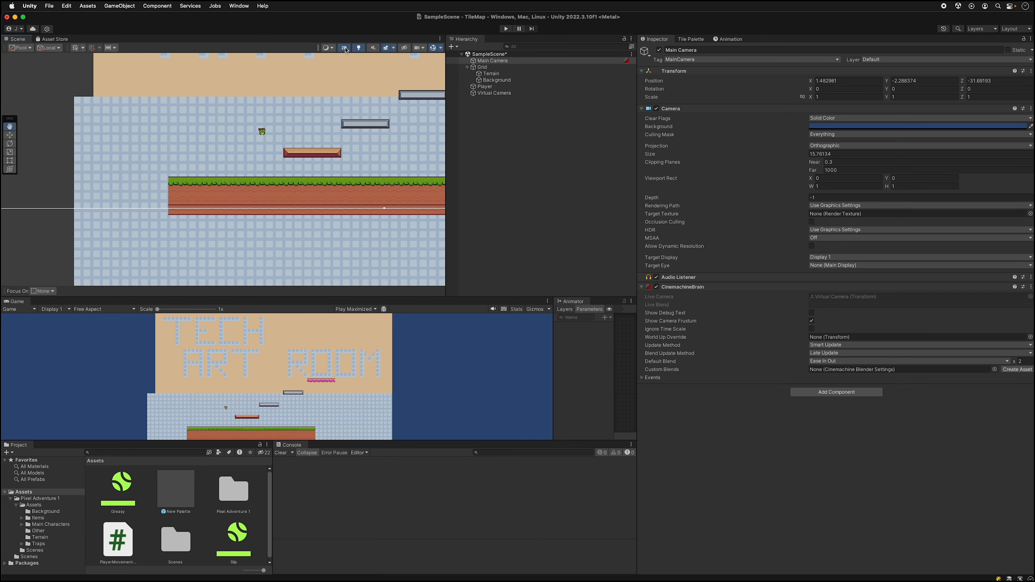
# Step: Switch the Scene view out of 2D mode and try to change the Main Camera's Z position
pyautogui.click(344, 48)
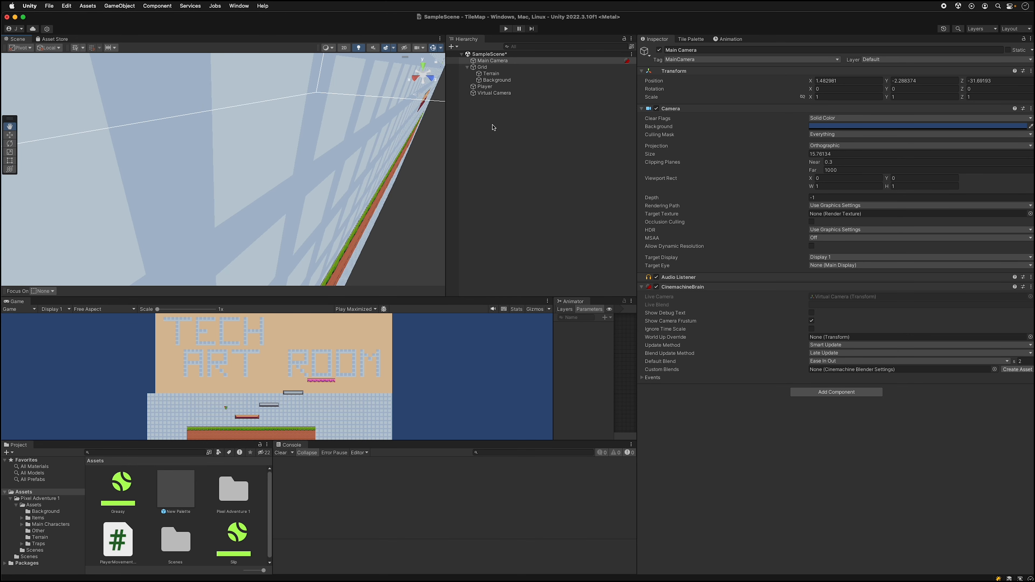
pyautogui.moveTo(246, 148); pyautogui.dragTo(331, 134)
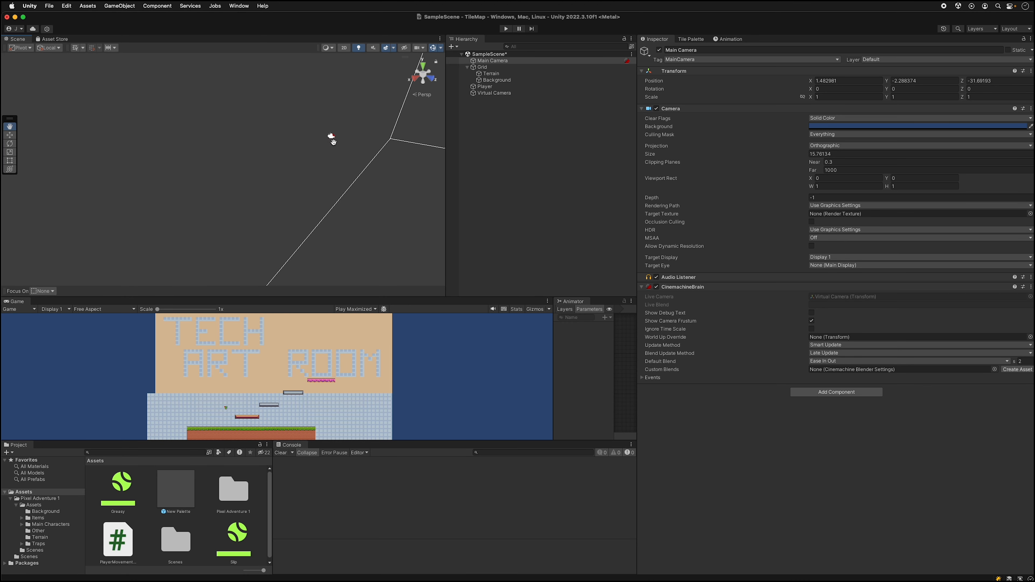
pyautogui.click(994, 82)
pyautogui.write('-')
# Step: Set the Virtual Camera's Z position to -10 and frame it in the Scene view
pyautogui.click(627, 93)
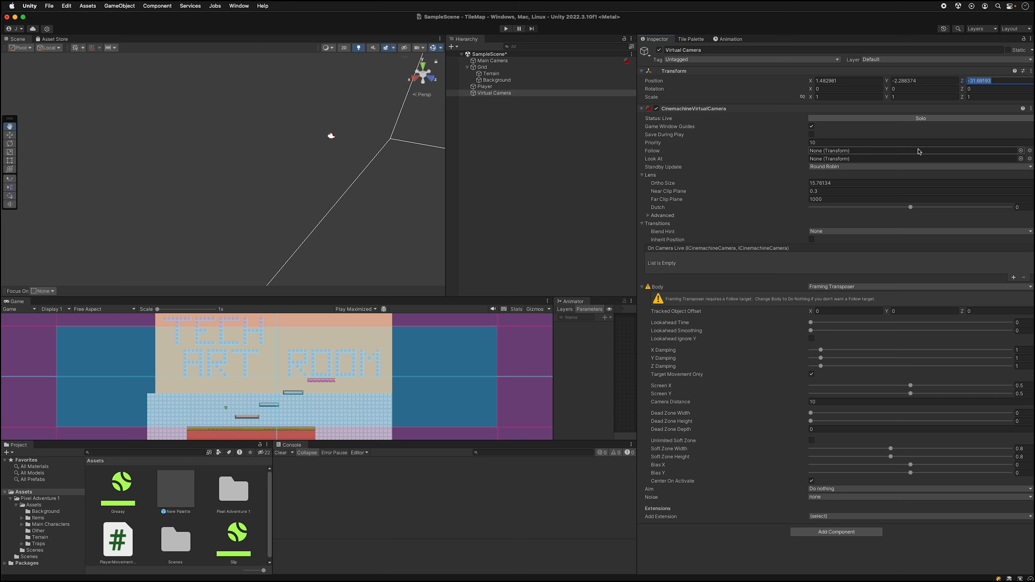
pyautogui.write('-10')
pyautogui.click(517, 93)
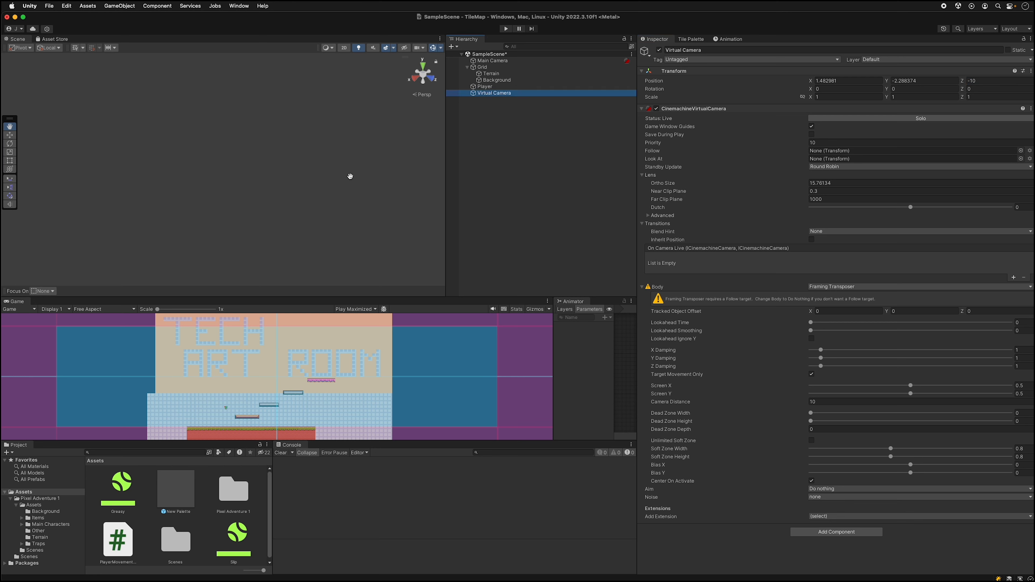
pyautogui.press('f')
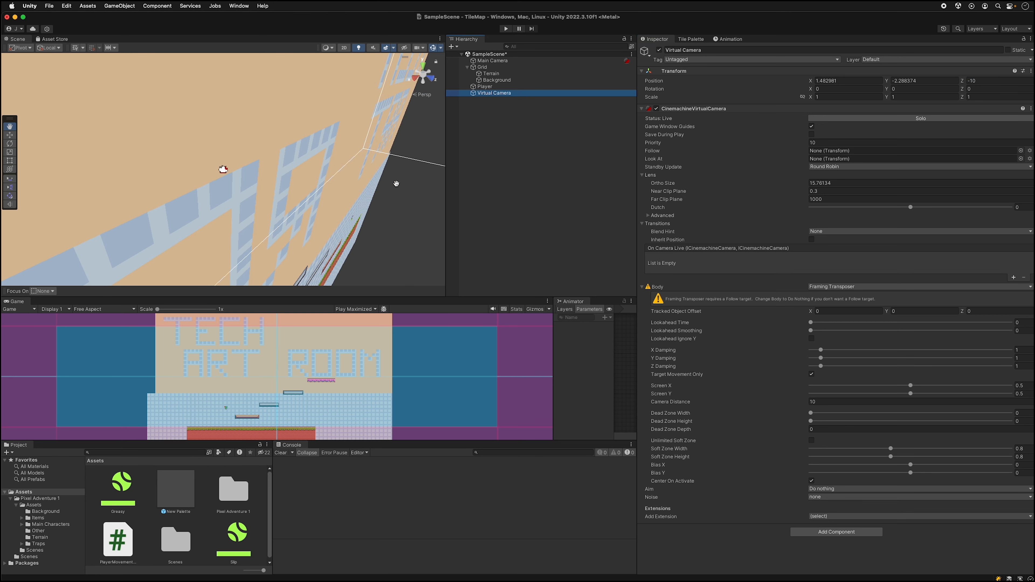
pyautogui.click(317, 179)
pyautogui.moveTo(317, 179); pyautogui.dragTo(398, 184)
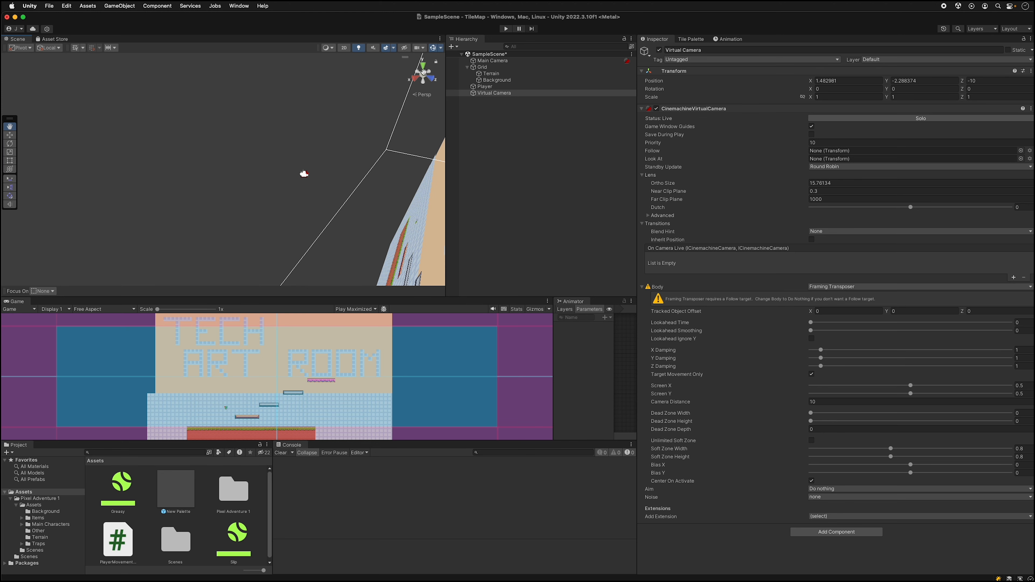
# Step: Check the Main Camera's transform and set the Virtual Camera's Y position to 5
pyautogui.click(484, 61)
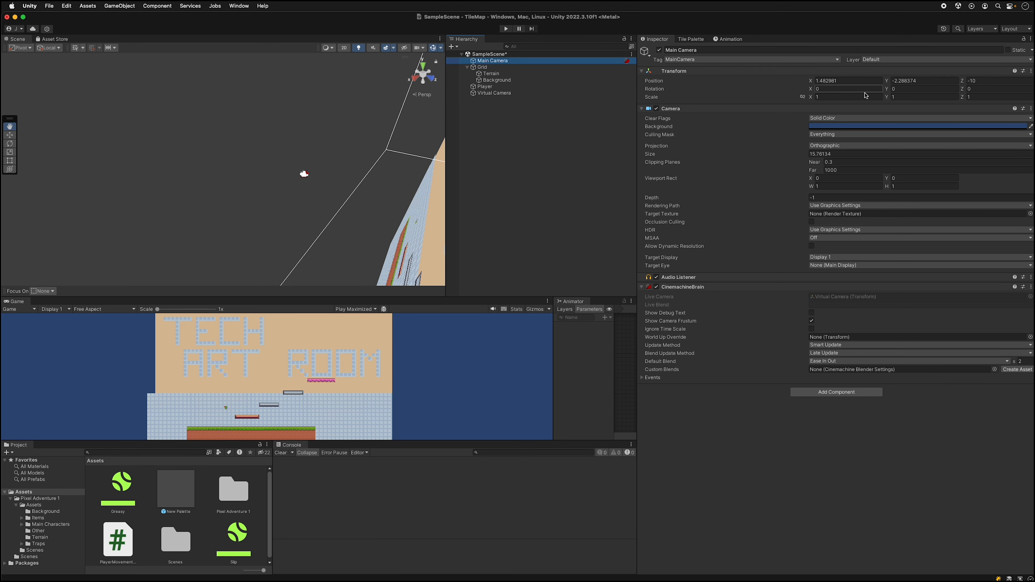
pyautogui.click(510, 93)
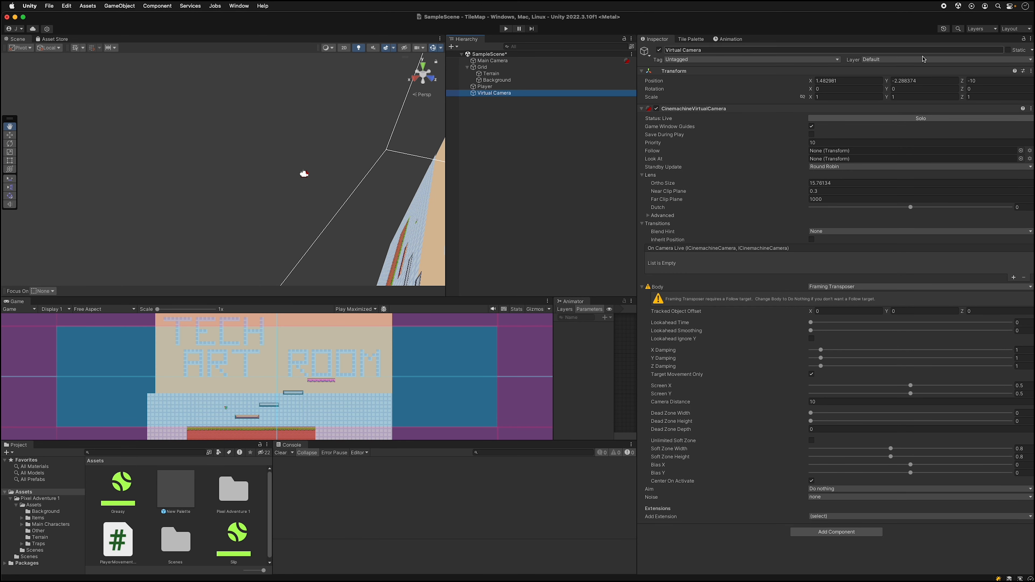
pyautogui.click(917, 81)
pyautogui.write('5')
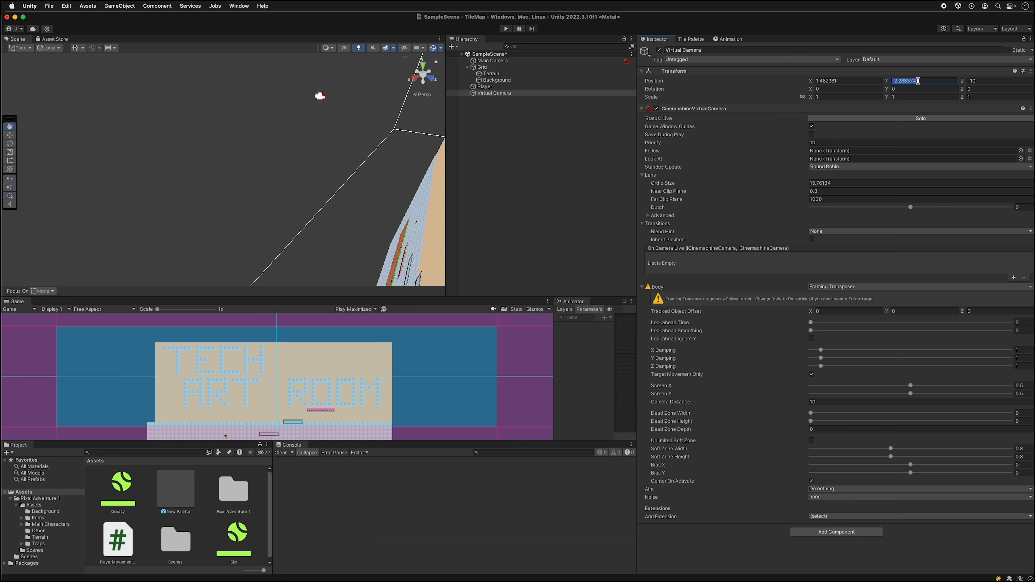
# Step: Compare the two cameras' transforms and try to edit the Main Camera's X position
pyautogui.click(492, 60)
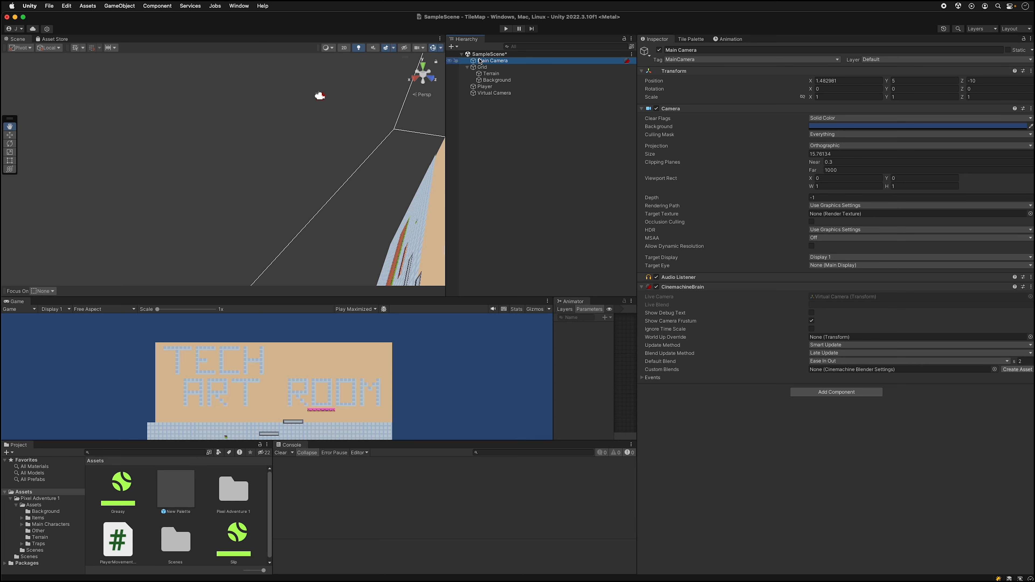
pyautogui.click(479, 94)
pyautogui.click(493, 61)
pyautogui.click(841, 79)
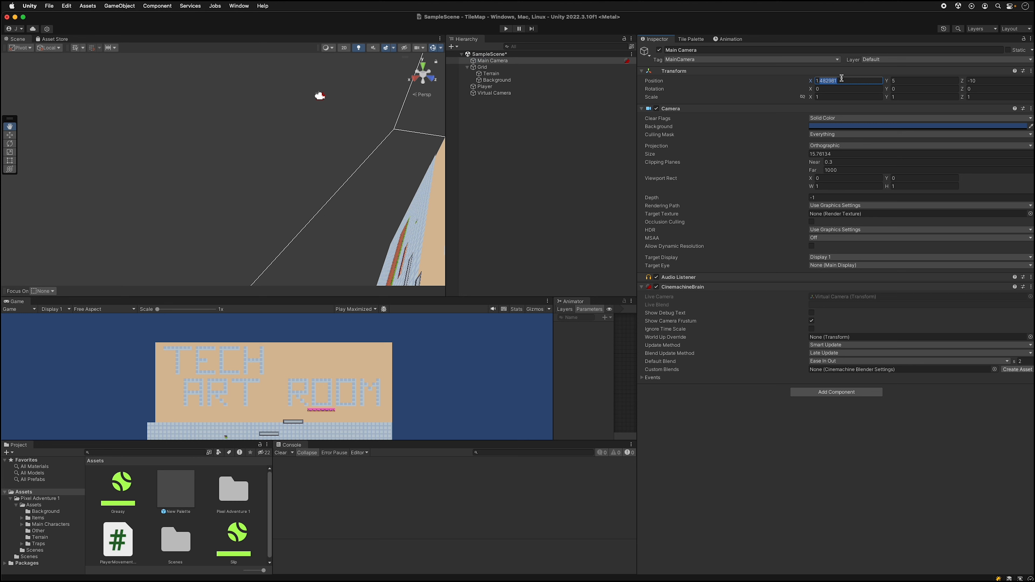
pyautogui.press('BackSpace')
pyautogui.press('Escape')
pyautogui.click(828, 90)
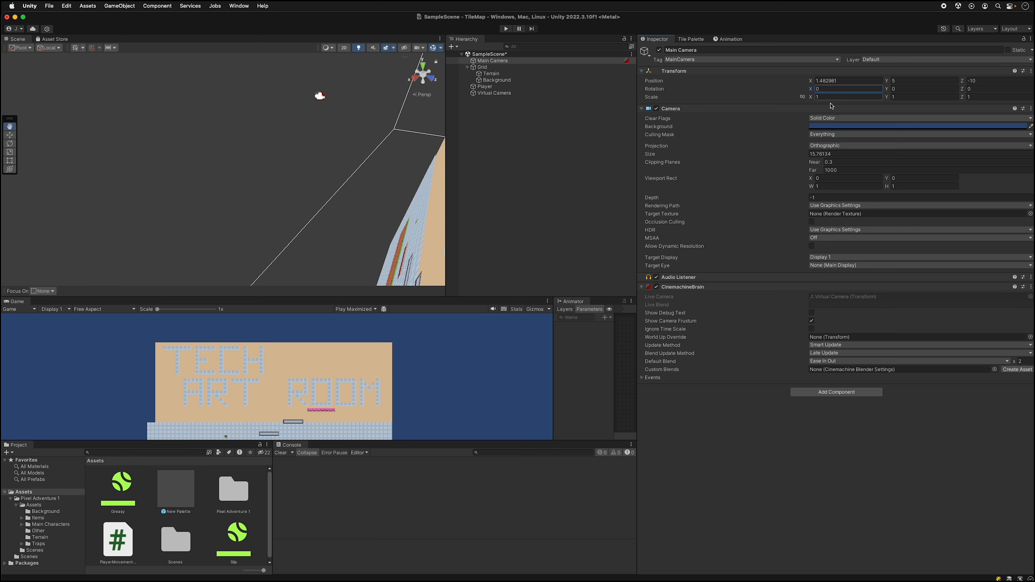
# Step: Move the Virtual Camera in the Scene view with the Move tool to about X 1.87
pyautogui.click(532, 93)
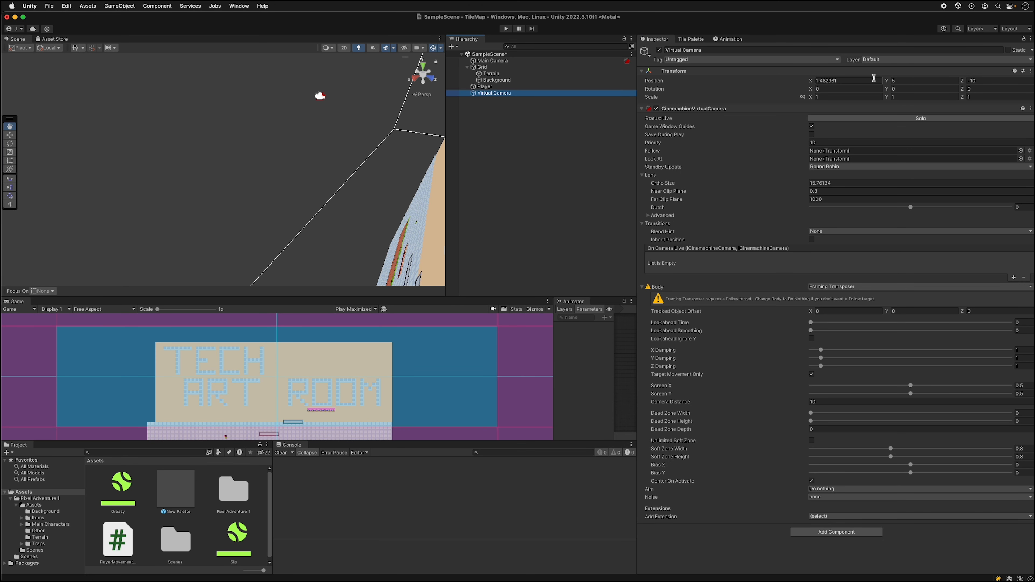
pyautogui.click(919, 82)
pyautogui.click(9, 135)
pyautogui.moveTo(342, 98); pyautogui.dragTo(431, 118)
# Step: Try to move the Main Camera along its X, Z and Y axes in the Scene view
pyautogui.click(296, 95)
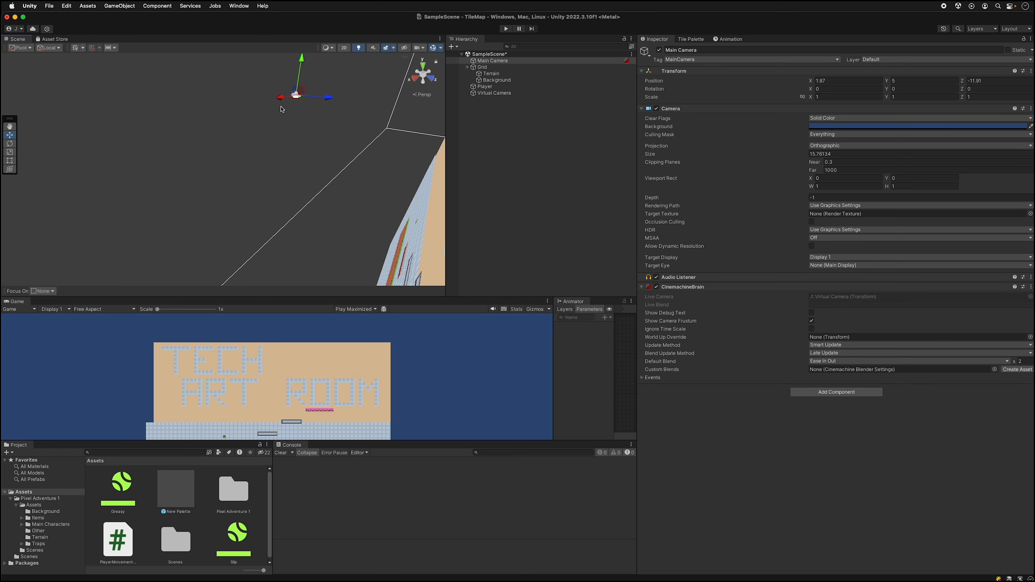
pyautogui.moveTo(280, 97); pyautogui.dragTo(203, 183)
pyautogui.moveTo(314, 96); pyautogui.dragTo(422, 103)
pyautogui.moveTo(296, 68); pyautogui.dragTo(277, 170)
# Step: Select the Virtual Camera and run the game briefly to check its view of the level
pyautogui.click(493, 93)
pyautogui.click(505, 28)
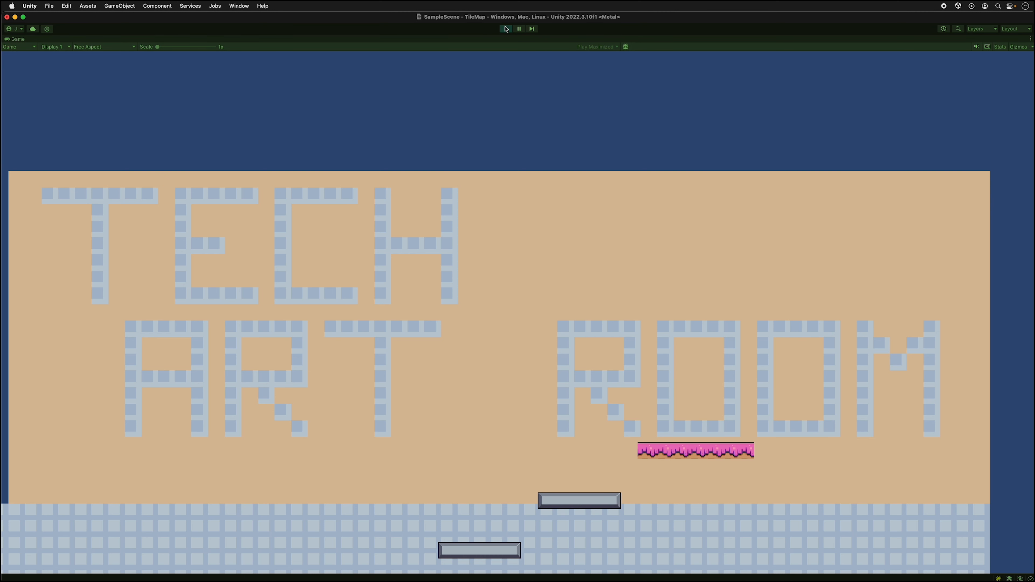
pyautogui.click(505, 29)
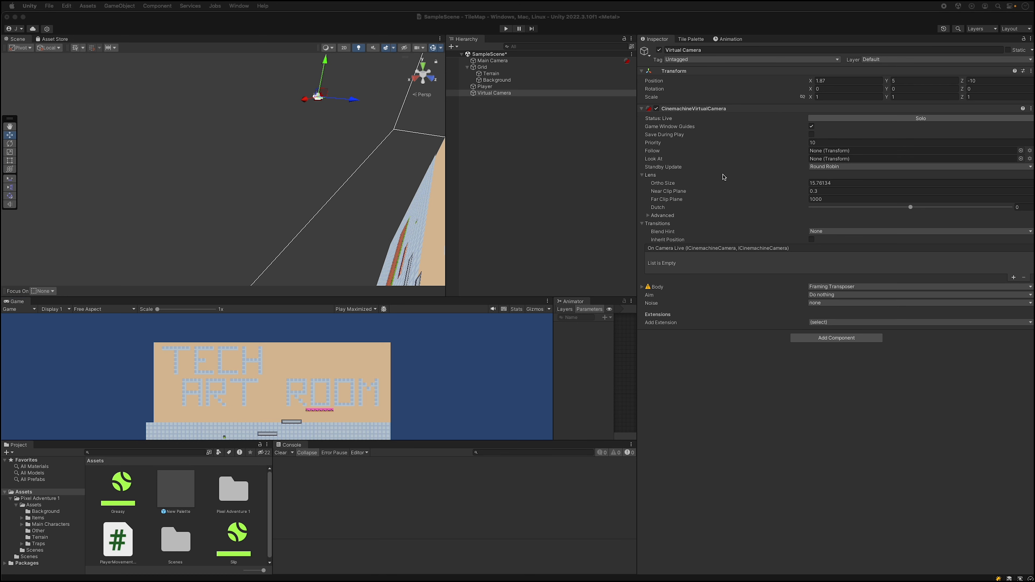
# Step: Set the Virtual Camera's Ortho Size to 5, enlarge the Game view and run the game briefly to check the framing
pyautogui.click(835, 183)
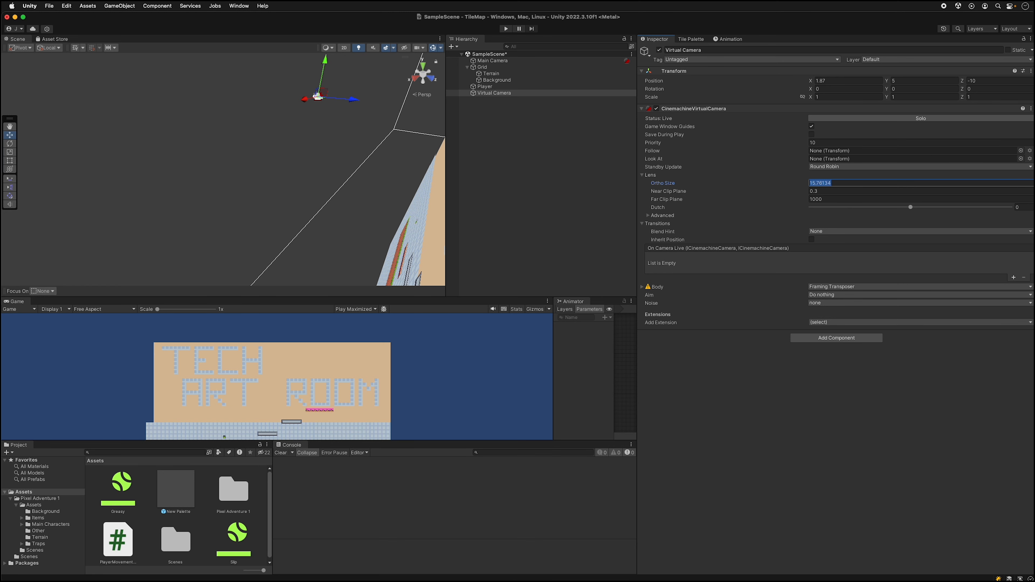
pyautogui.write('5')
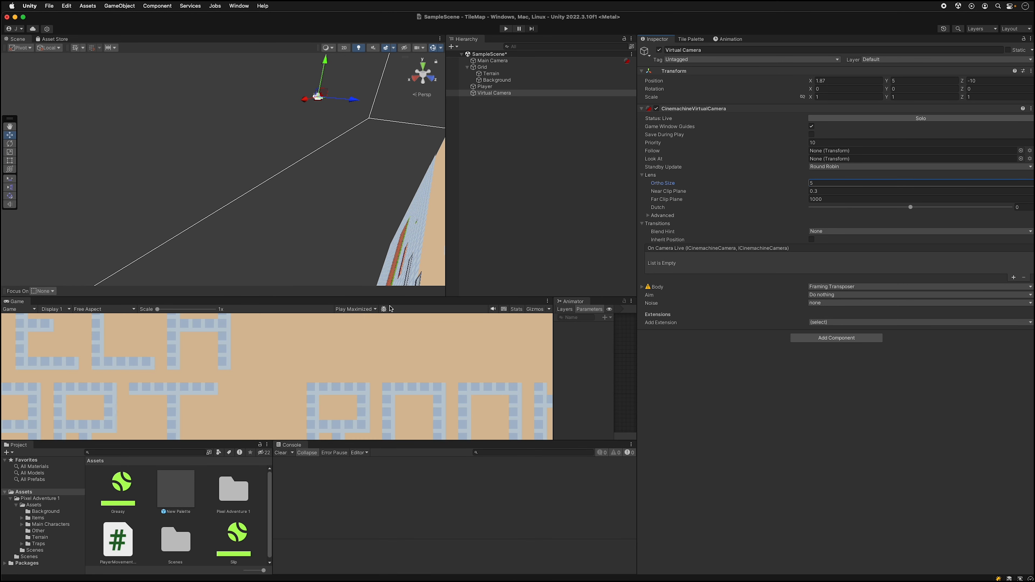
pyautogui.moveTo(386, 298); pyautogui.dragTo(437, 176)
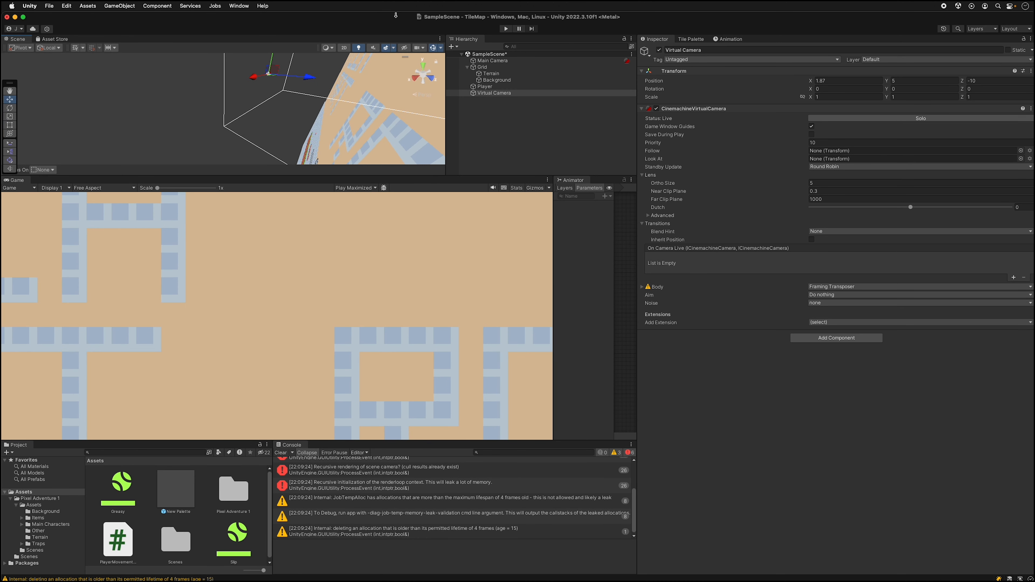
pyautogui.click(505, 29)
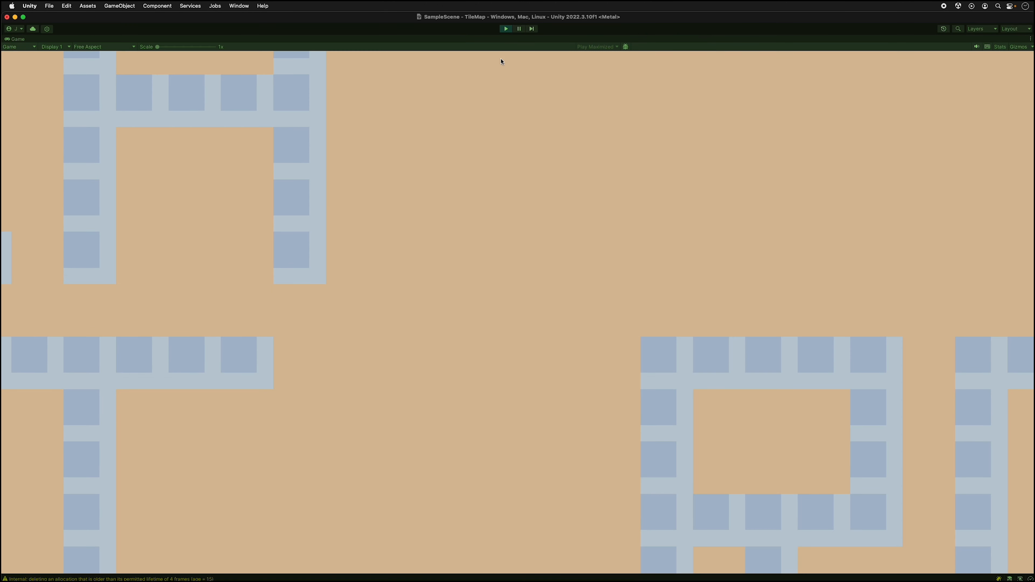
pyautogui.click(504, 31)
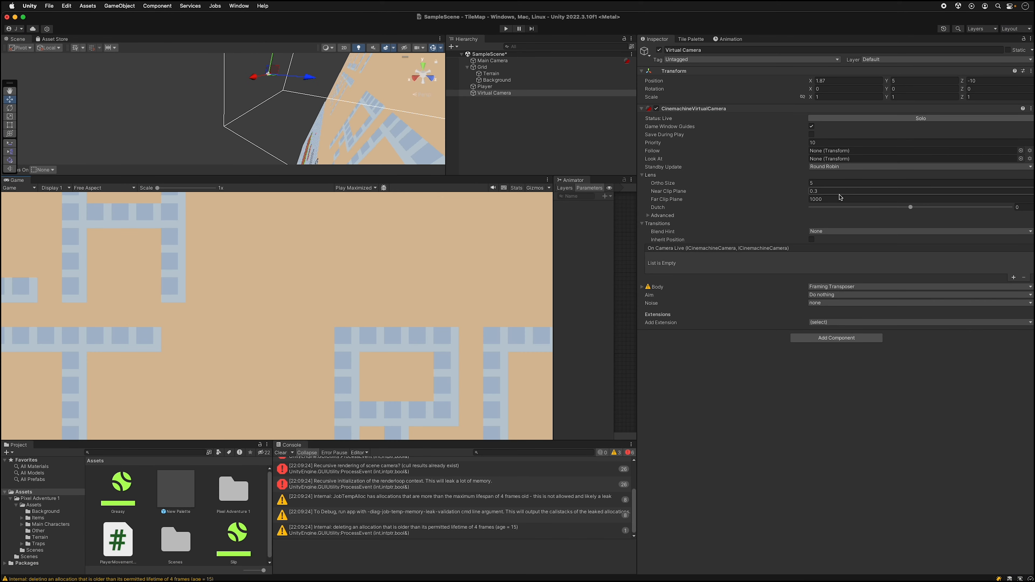
# Step: Try Ortho Size values of 3, 10, 20 and 100 on the Virtual Camera to compare the zoom
pyautogui.click(833, 182)
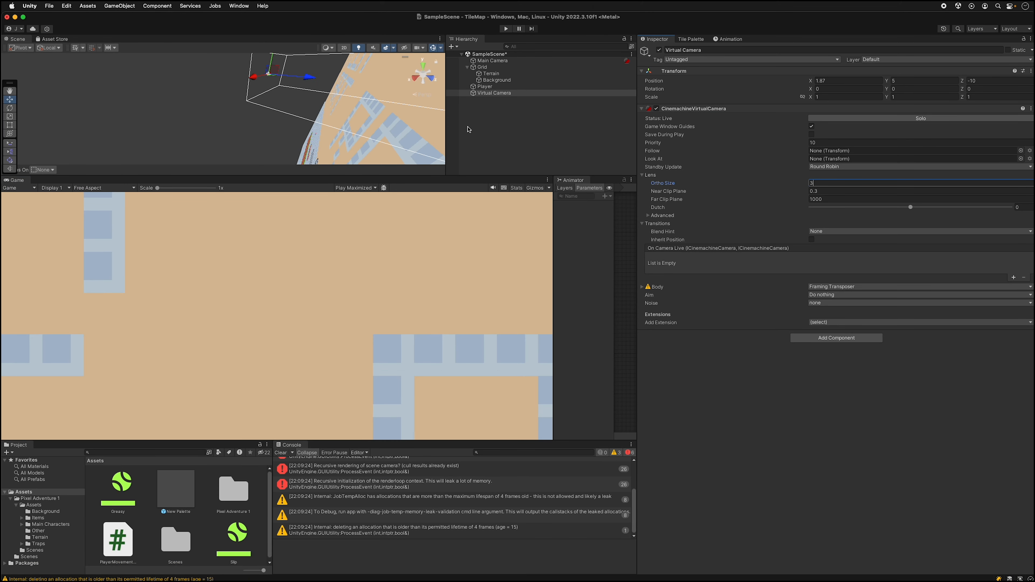
pyautogui.press('BackSpace')
pyautogui.write('10')
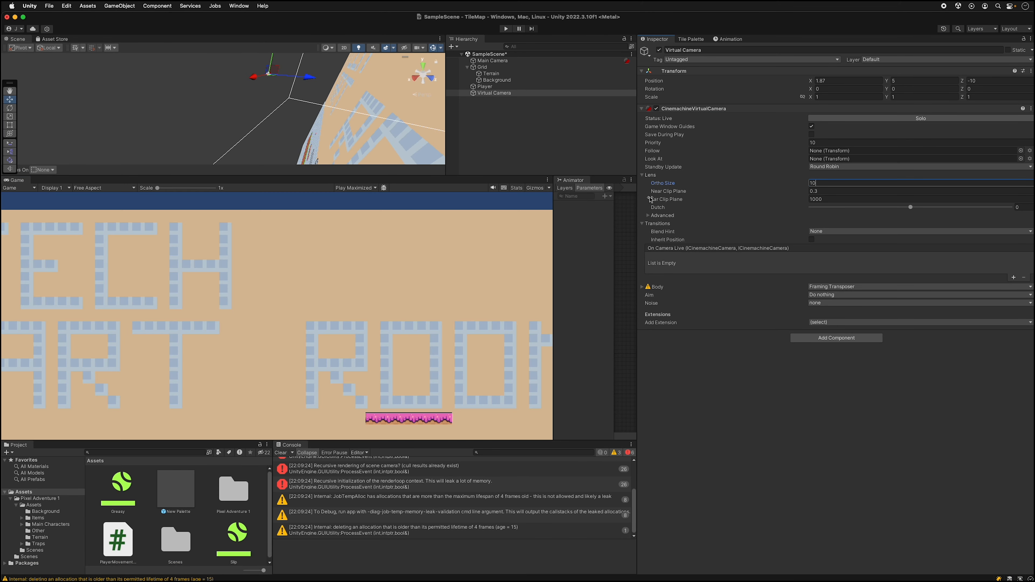
pyautogui.press('BackSpace')
pyautogui.press('BackSpace')
pyautogui.write('20')
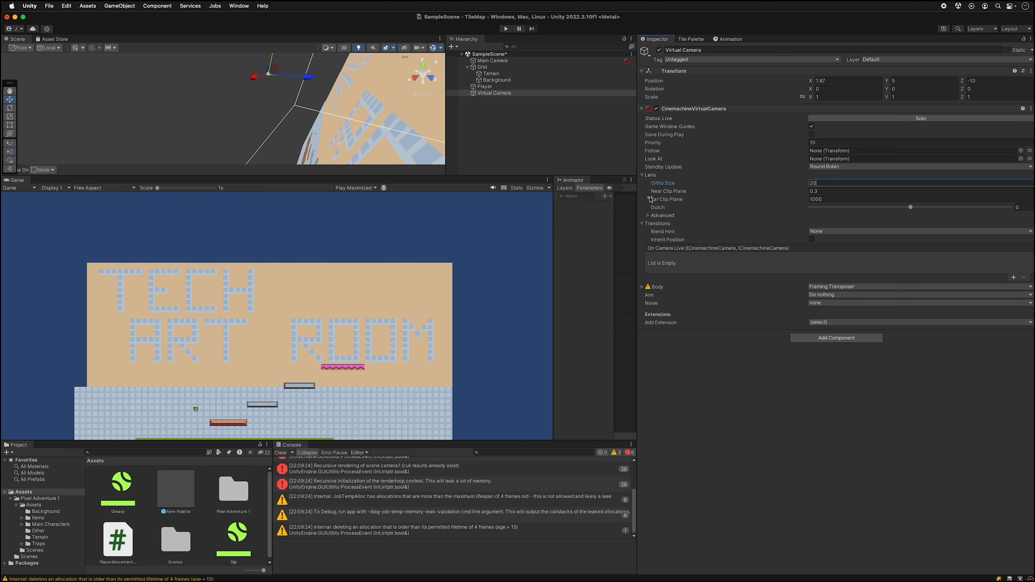
pyautogui.press('BackSpace')
pyautogui.press('BackSpace')
pyautogui.write('100')
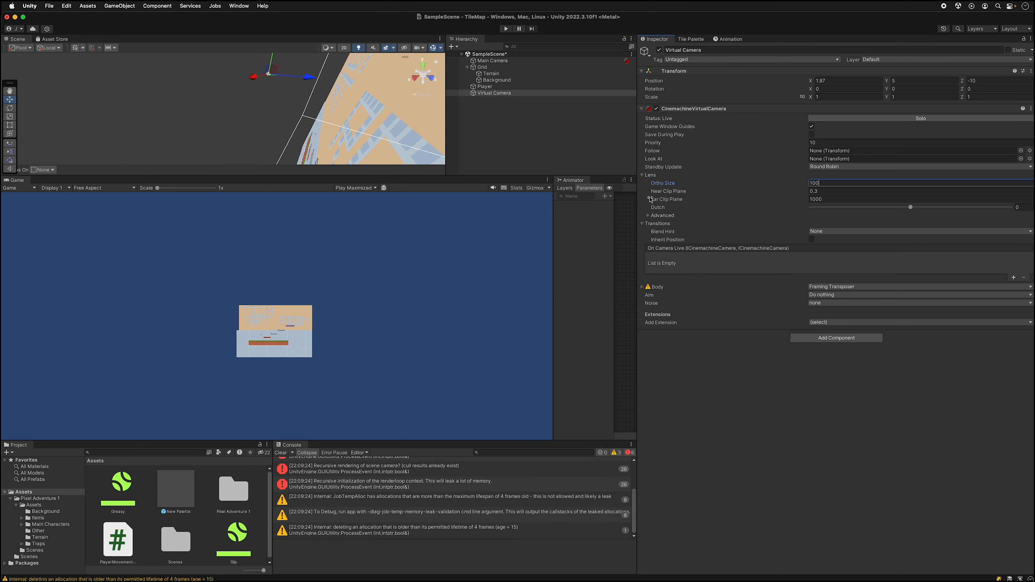
# Step: Try an Ortho Size of 3 on the Virtual Camera, then set it to 4
pyautogui.press('BackSpace')
pyautogui.press('BackSpace')
pyautogui.press('BackSpace')
pyautogui.write('3')
pyautogui.doubleClick(848, 183)
pyautogui.write('4')
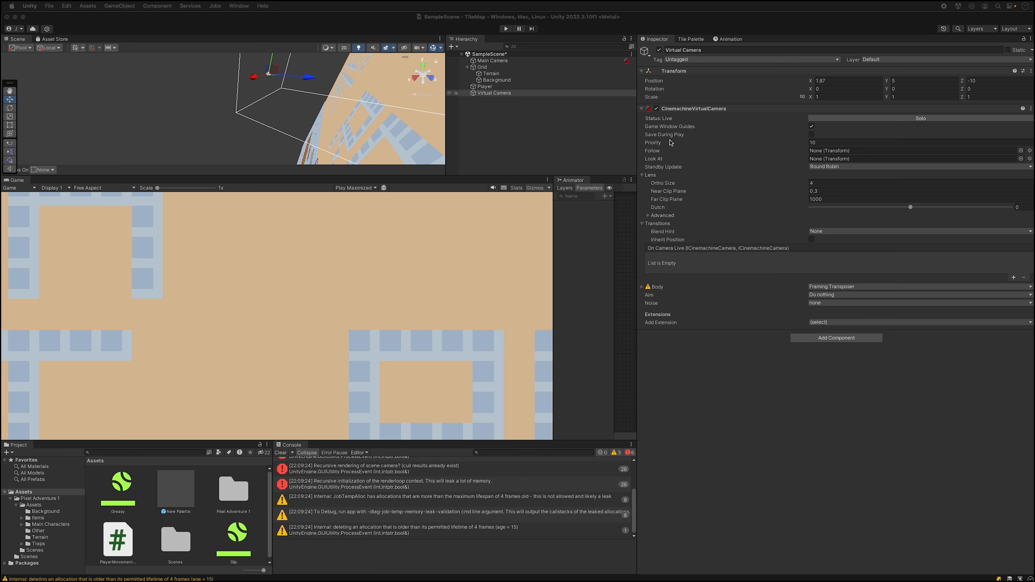
# Step: Try to edit the Main Camera's orthographic Size and compare its settings with those of the Virtual Camera
pyautogui.click(492, 61)
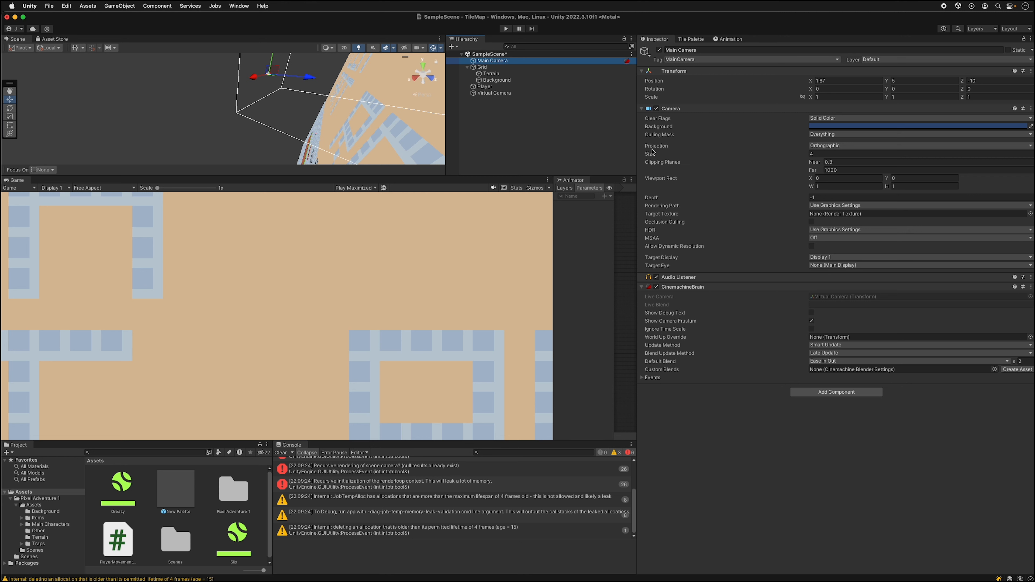
pyautogui.click(823, 152)
pyautogui.moveTo(823, 153); pyautogui.dragTo(811, 151)
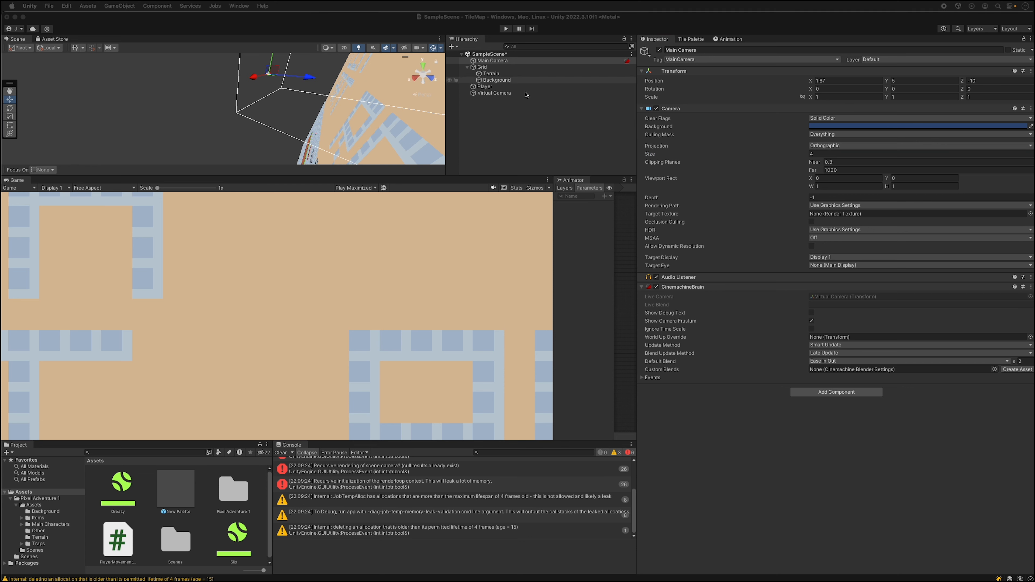
pyautogui.click(497, 94)
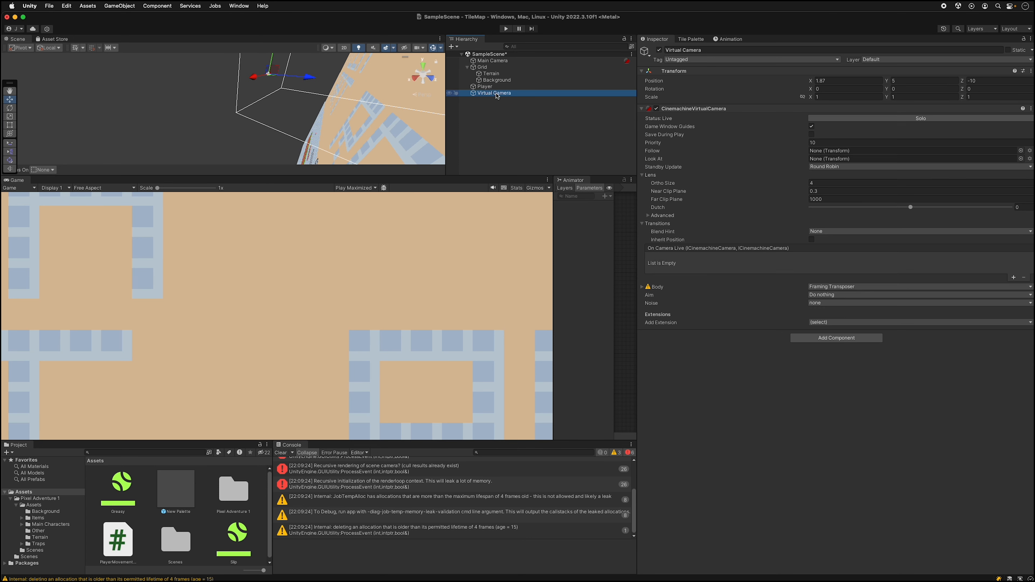
pyautogui.click(485, 62)
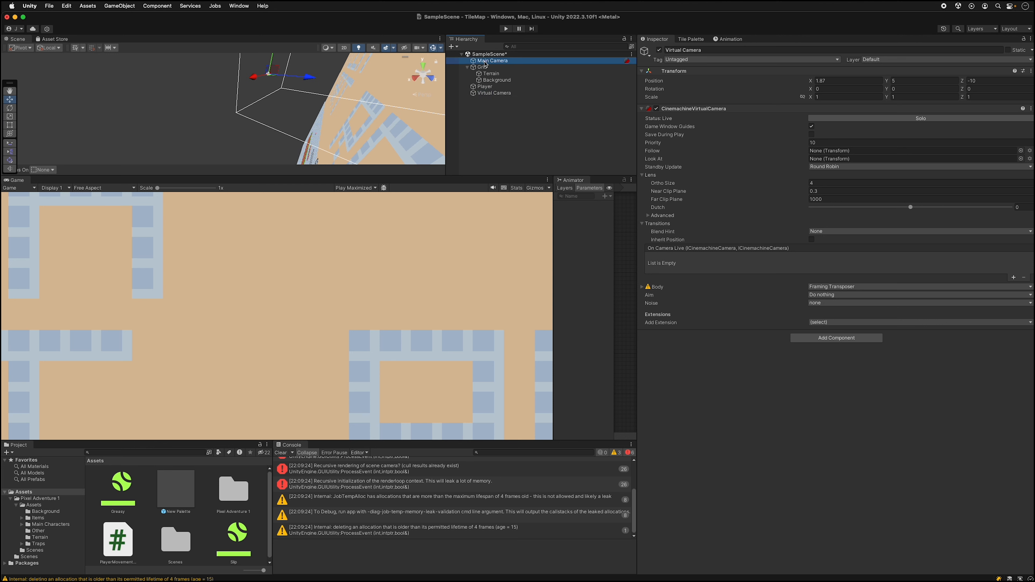
pyautogui.click(489, 94)
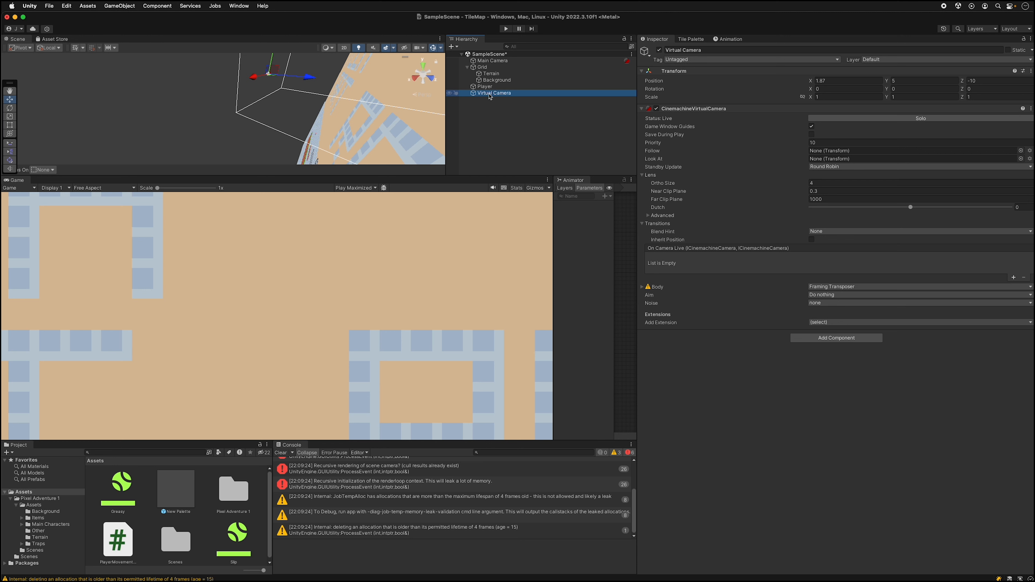
# Step: Run the game to test the camera, then inspect the Player and Virtual Camera components
pyautogui.click(506, 29)
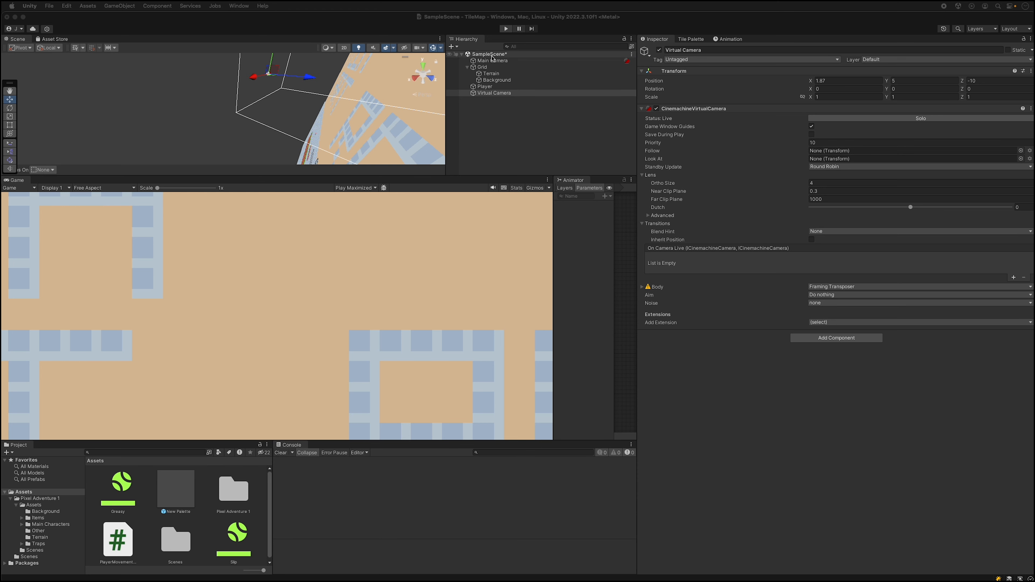
pyautogui.click(494, 93)
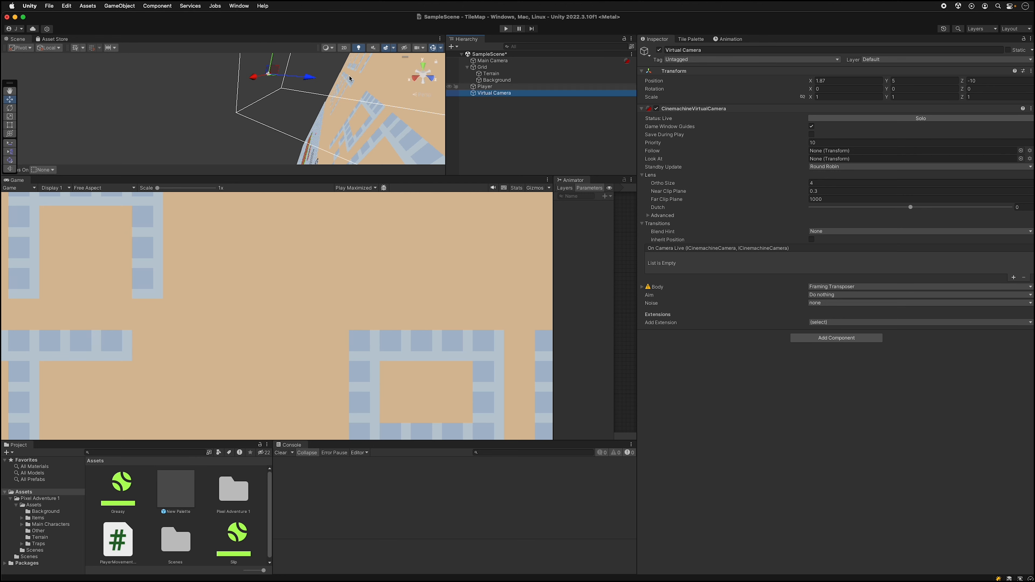
pyautogui.moveTo(485, 87)
pyautogui.mouseDown()
pyautogui.moveTo(882, 141)
pyautogui.moveTo(855, 152)
pyautogui.moveTo(487, 86)
pyautogui.mouseUp()
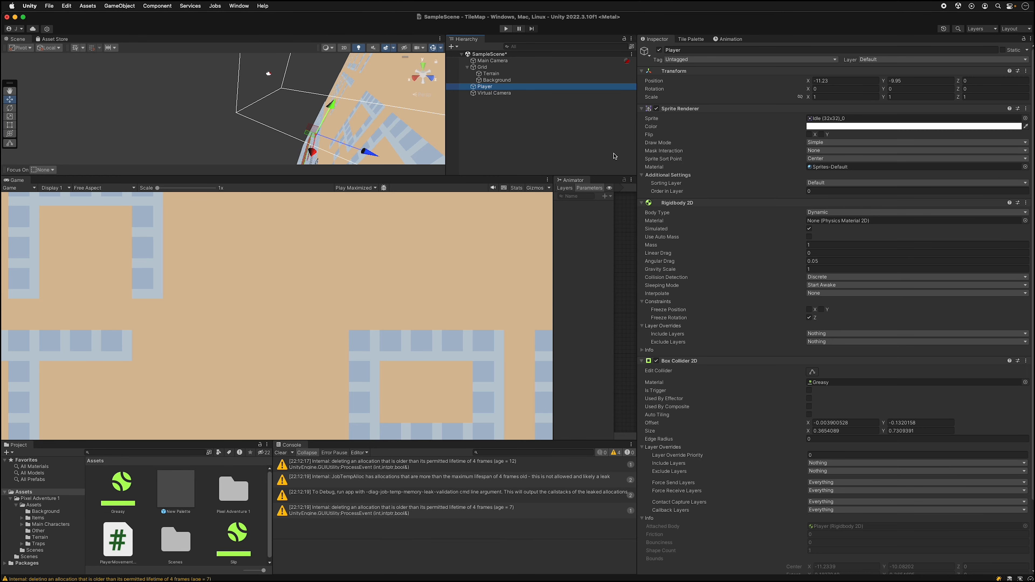
pyautogui.click(494, 93)
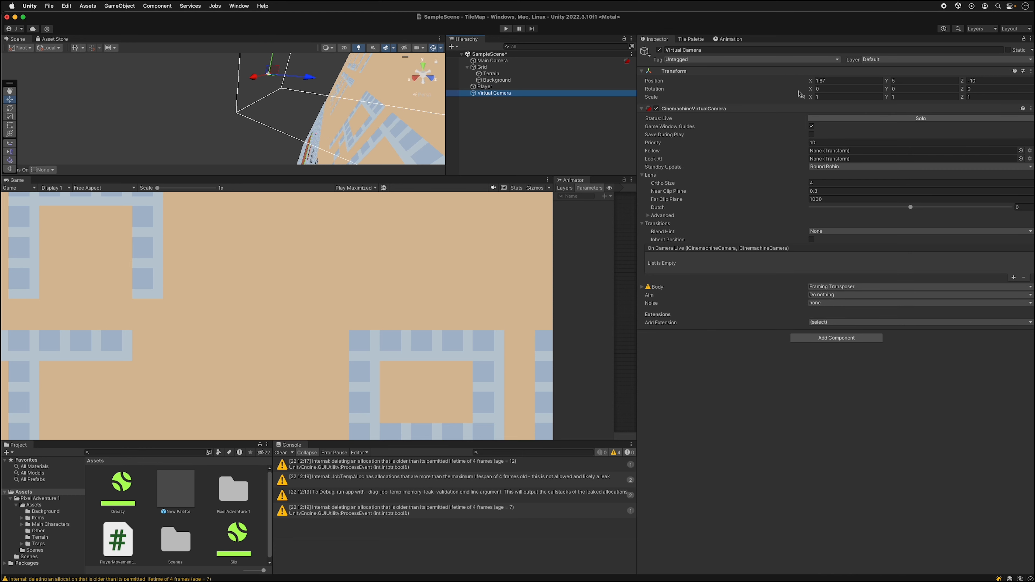
# Step: Assign the Player as the Follow target of the Virtual Camera
pyautogui.click(1021, 151)
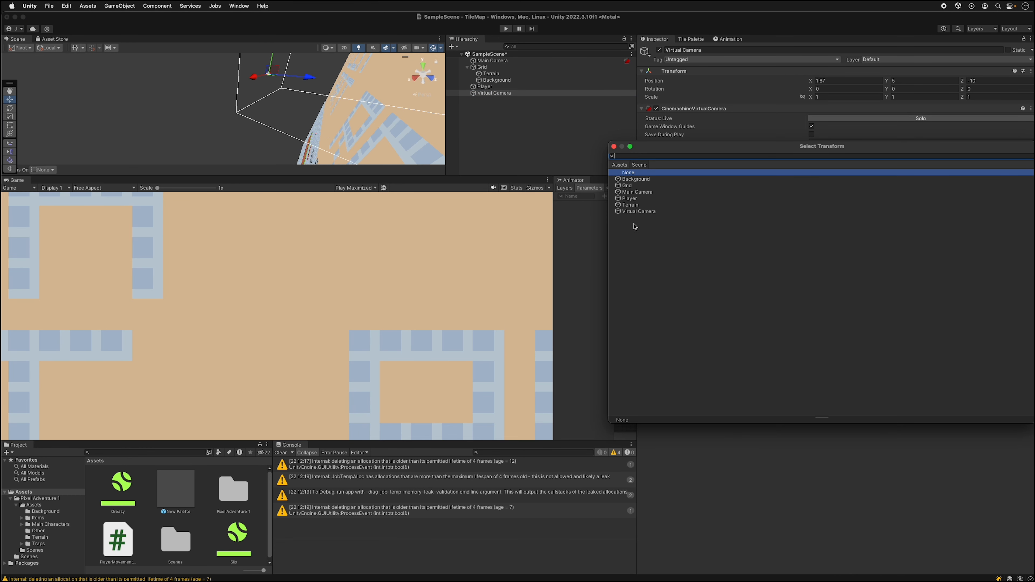
pyautogui.click(629, 198)
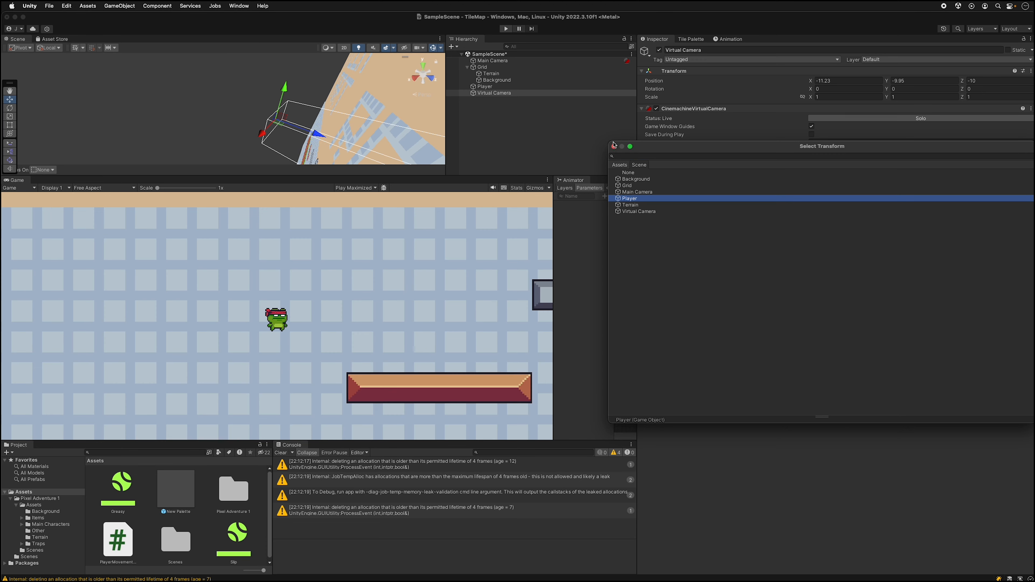
pyautogui.click(613, 146)
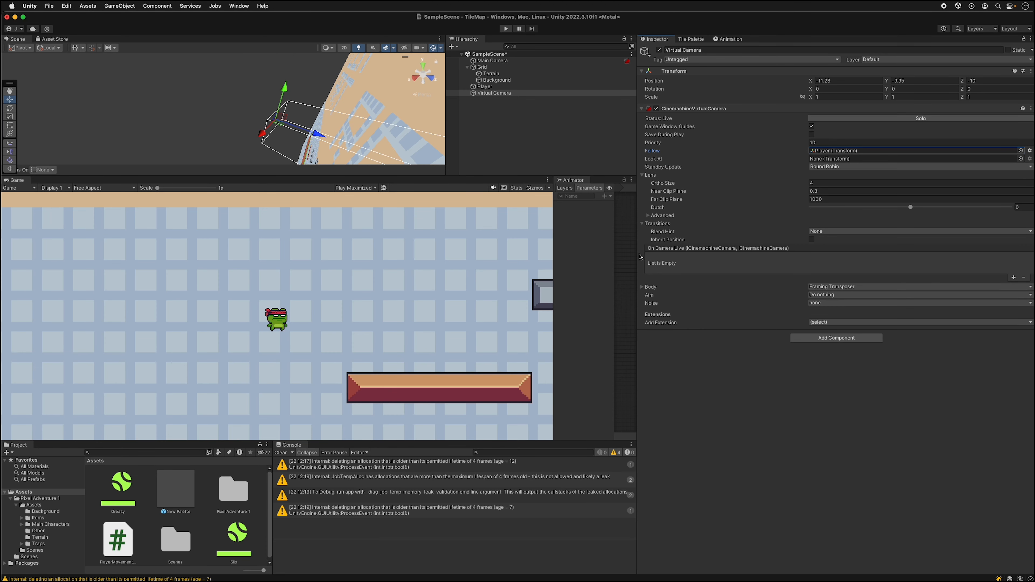
# Step: Run the game, move the frog left and right and jump to test how the camera follows, and stop the game
pyautogui.click(505, 30)
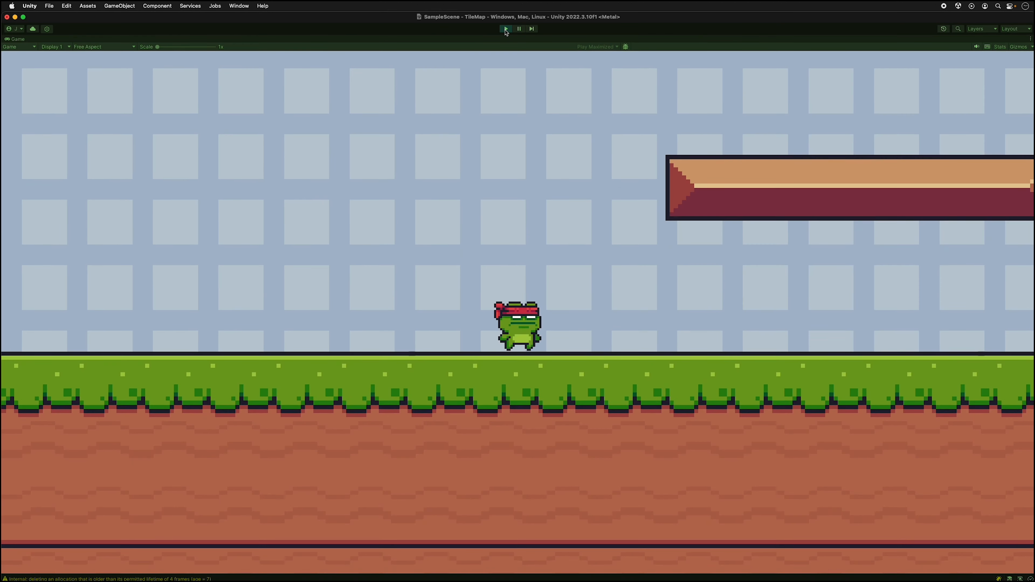
pyautogui.press('Left')
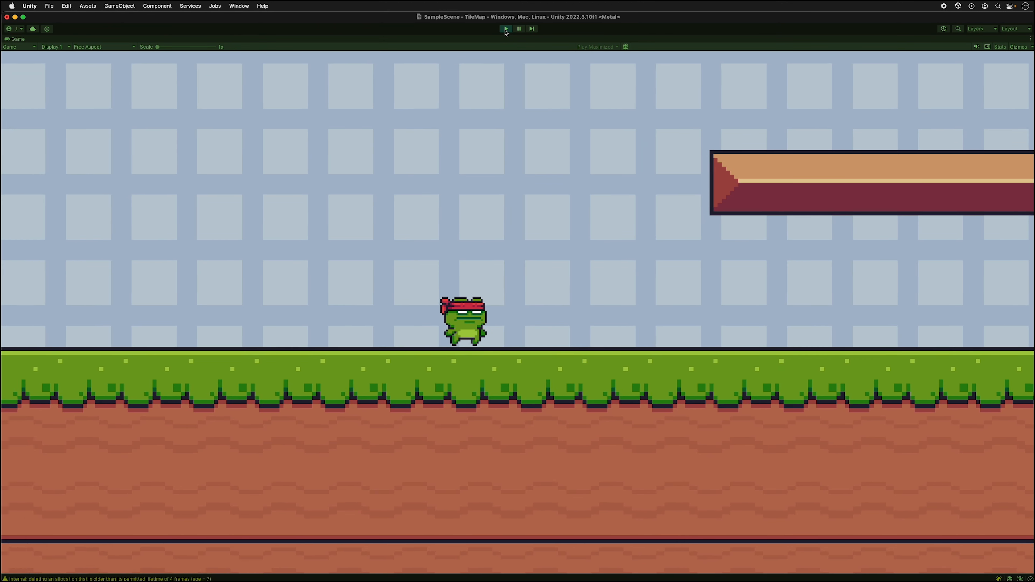
pyautogui.press('Right')
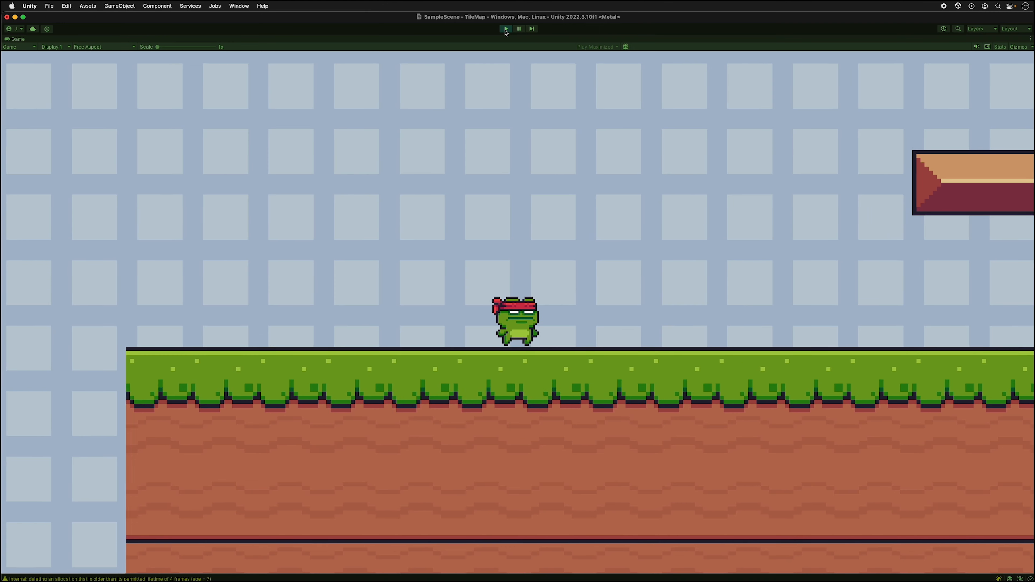
pyautogui.press('Right')
pyautogui.press('Right')
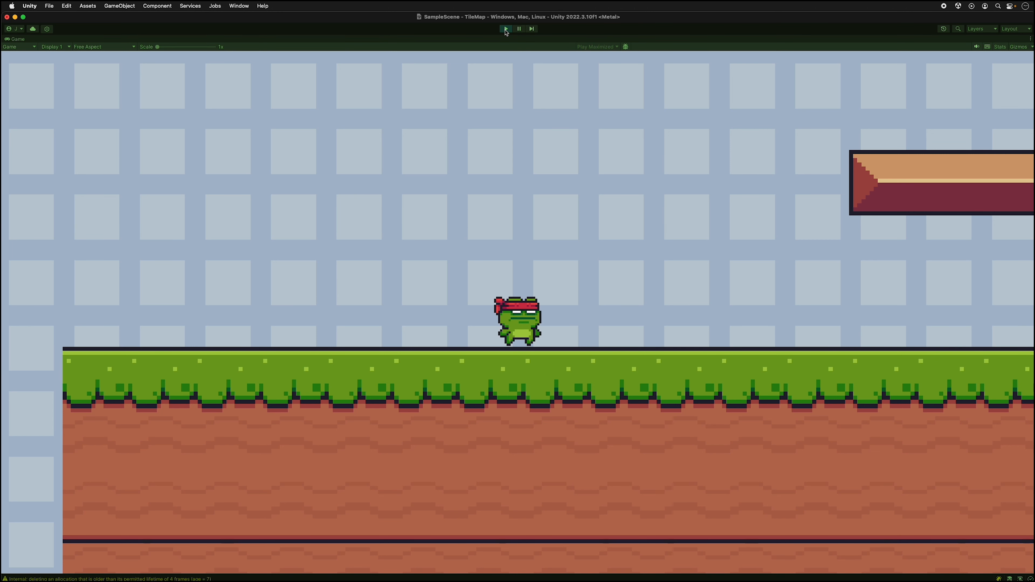
pyautogui.press('Left')
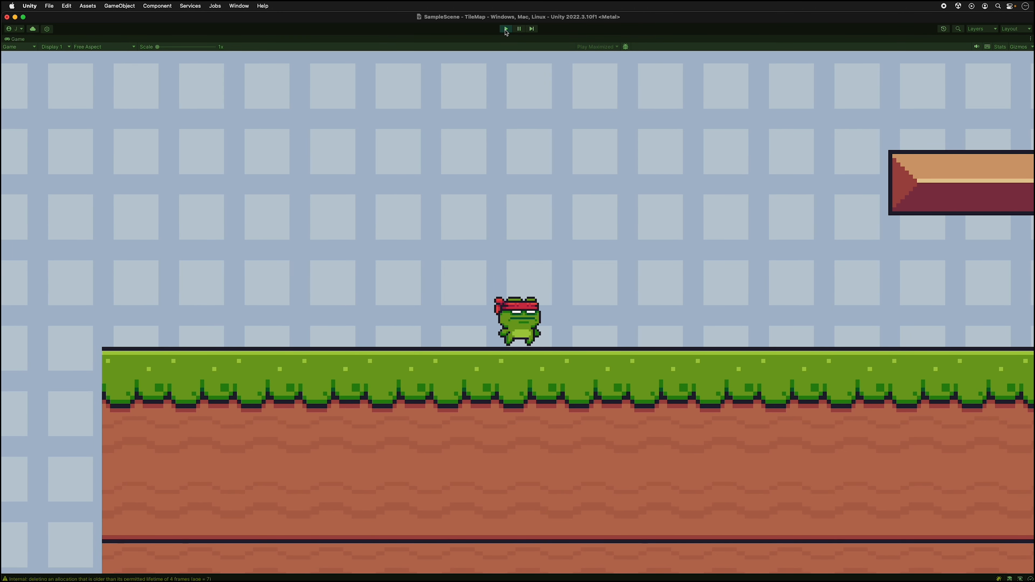
pyautogui.press('Right')
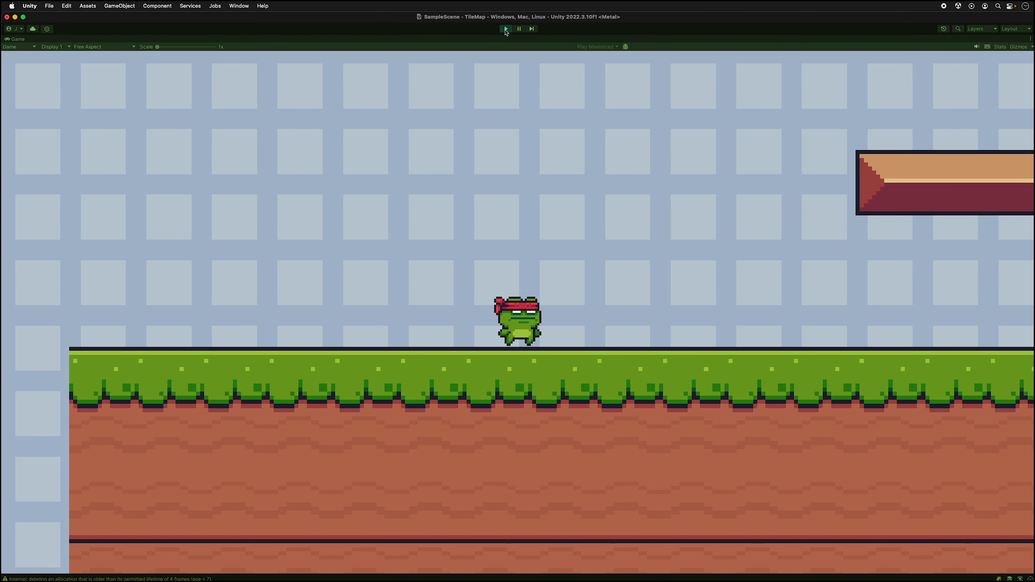
pyautogui.press('space')
pyautogui.press('Left')
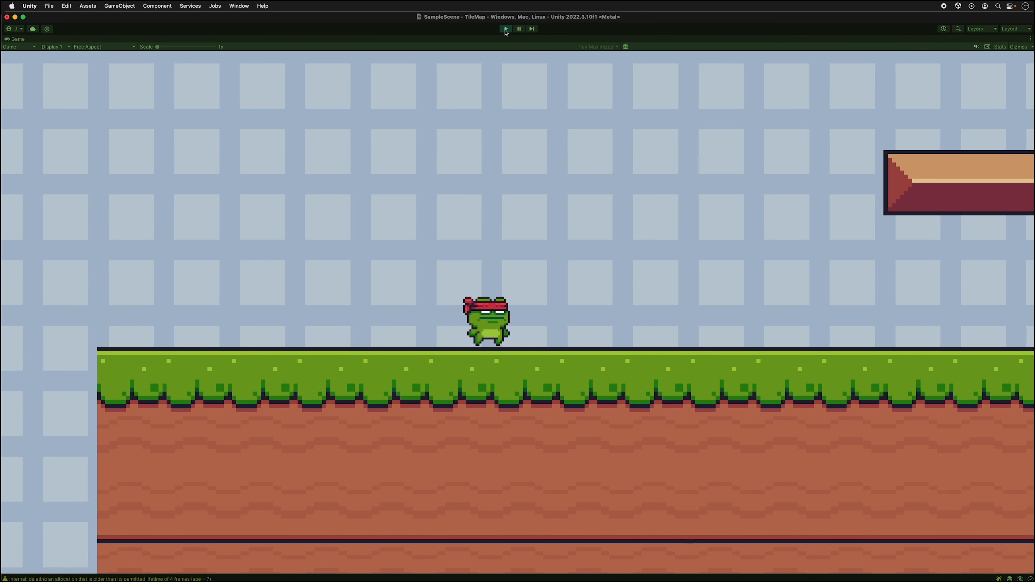
pyautogui.press('Right')
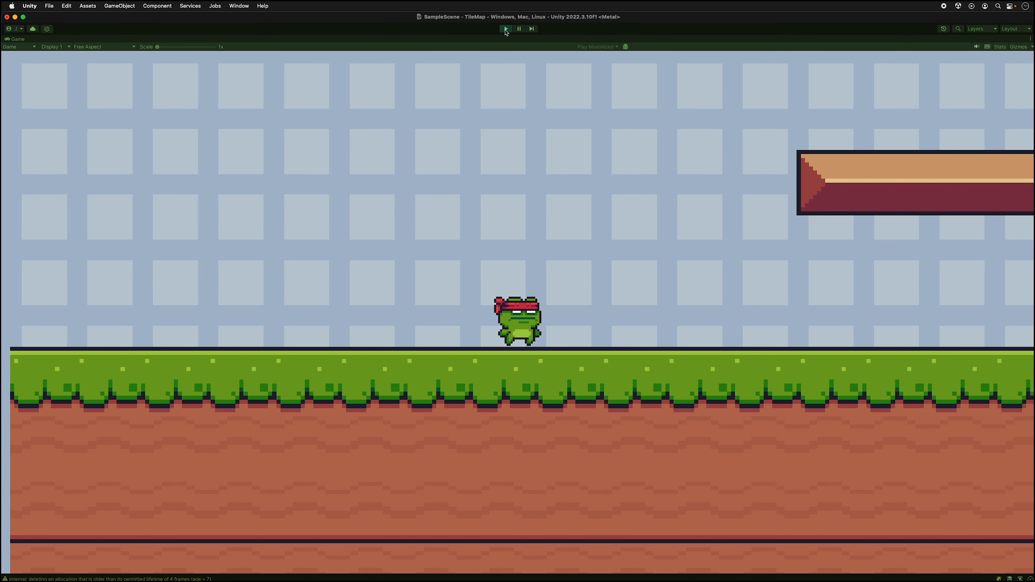
pyautogui.press('space')
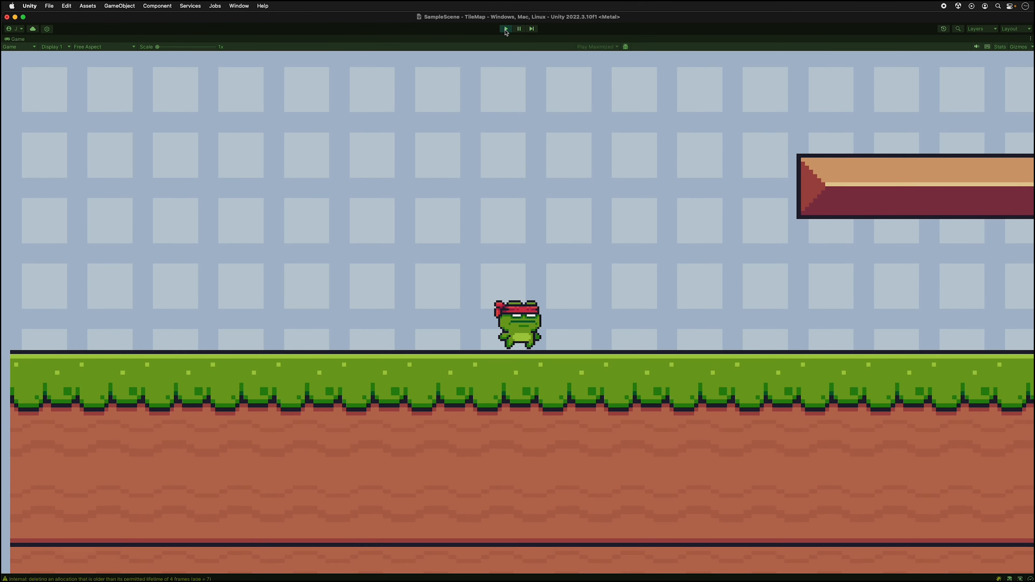
pyautogui.click(505, 29)
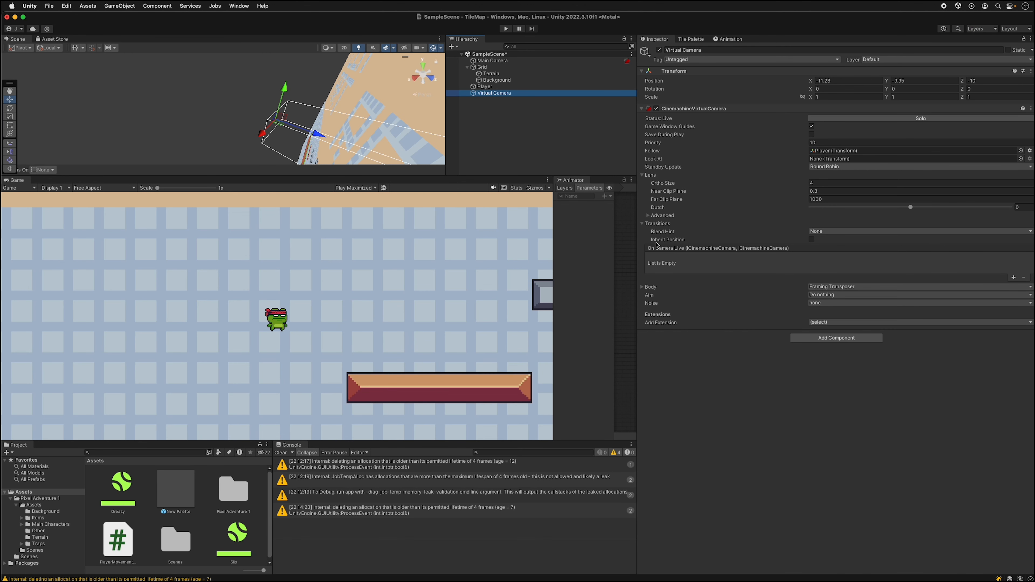
# Step: In the Virtual Camera's Body settings, set the X, Y and Z Damping and the Soft Zone Width and Height to 0
pyautogui.moveTo(656, 244)
pyautogui.click(643, 287)
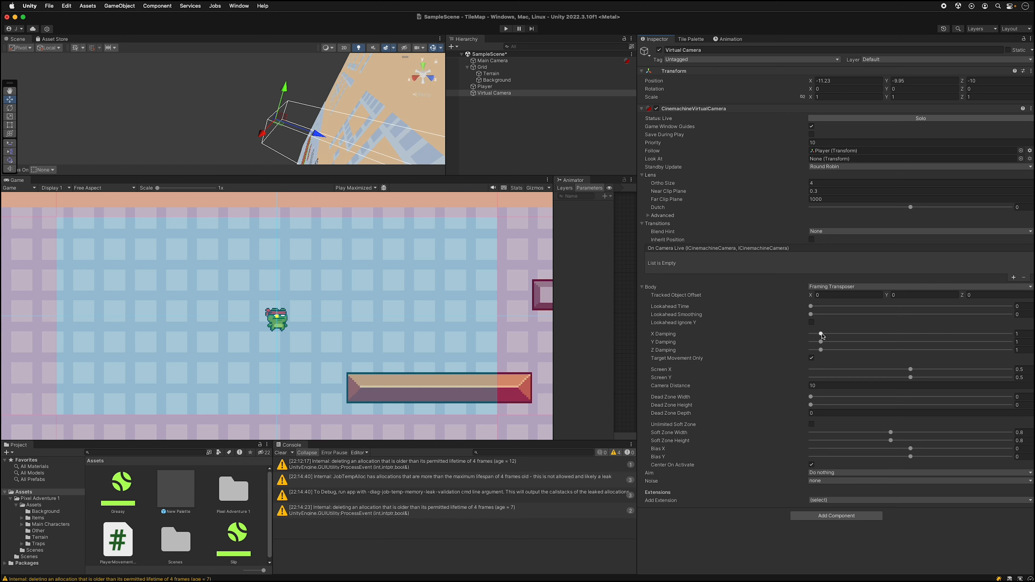
pyautogui.moveTo(820, 333); pyautogui.dragTo(799, 350)
pyautogui.moveTo(890, 433); pyautogui.dragTo(798, 431)
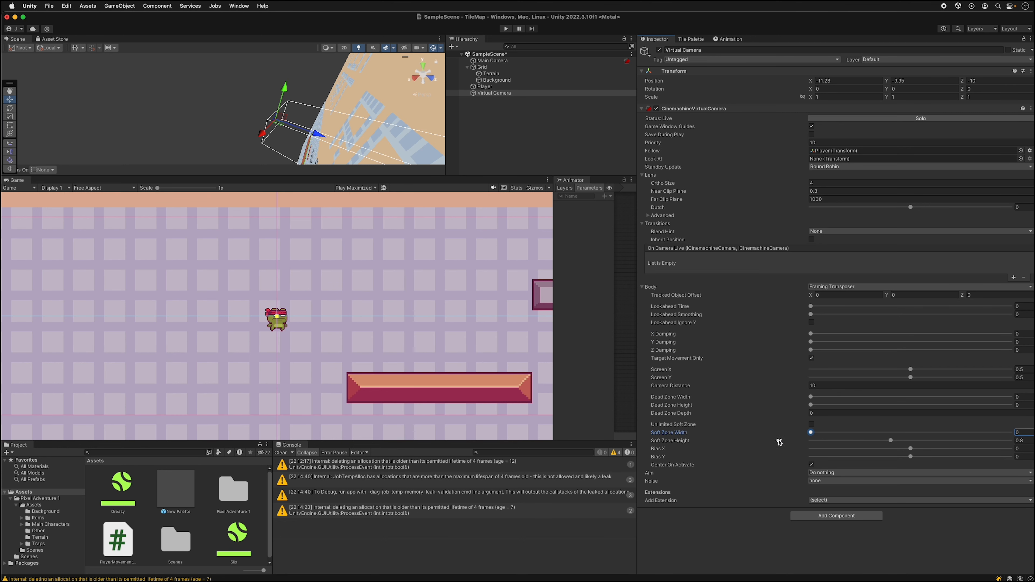
pyautogui.moveTo(891, 441); pyautogui.dragTo(799, 442)
# Step: Run the game and move the frog back and forth to test the camera without damping
pyautogui.click(505, 29)
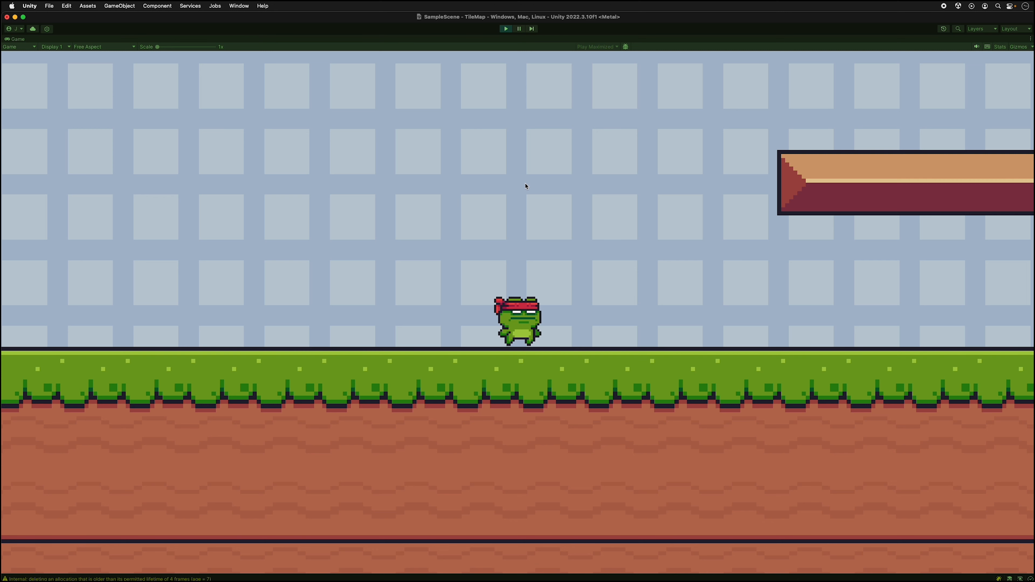
pyautogui.press('a')
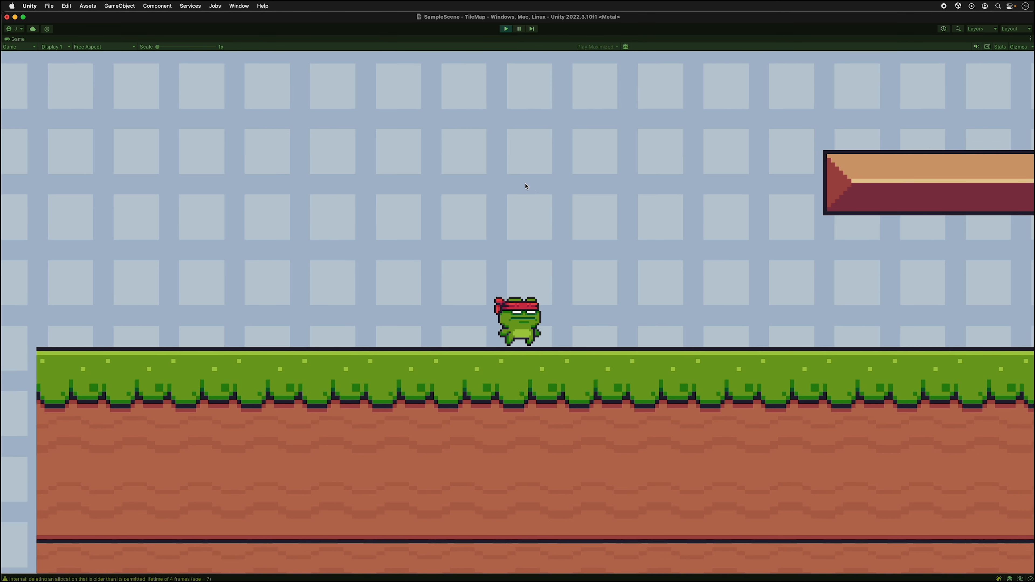
pyautogui.press('d')
pyautogui.press('a')
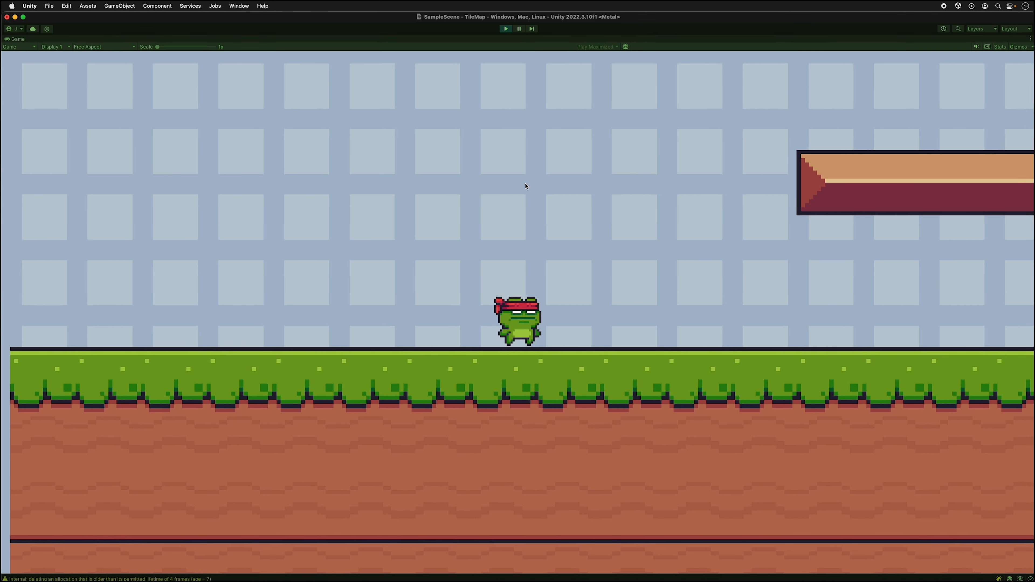
pyautogui.press('d')
pyautogui.press('d')
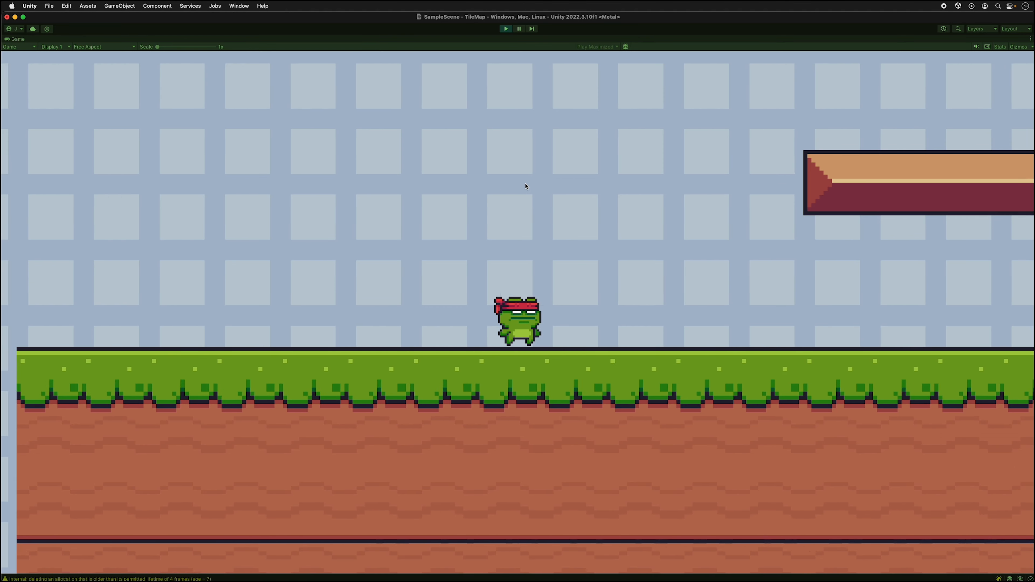
pyautogui.press('a')
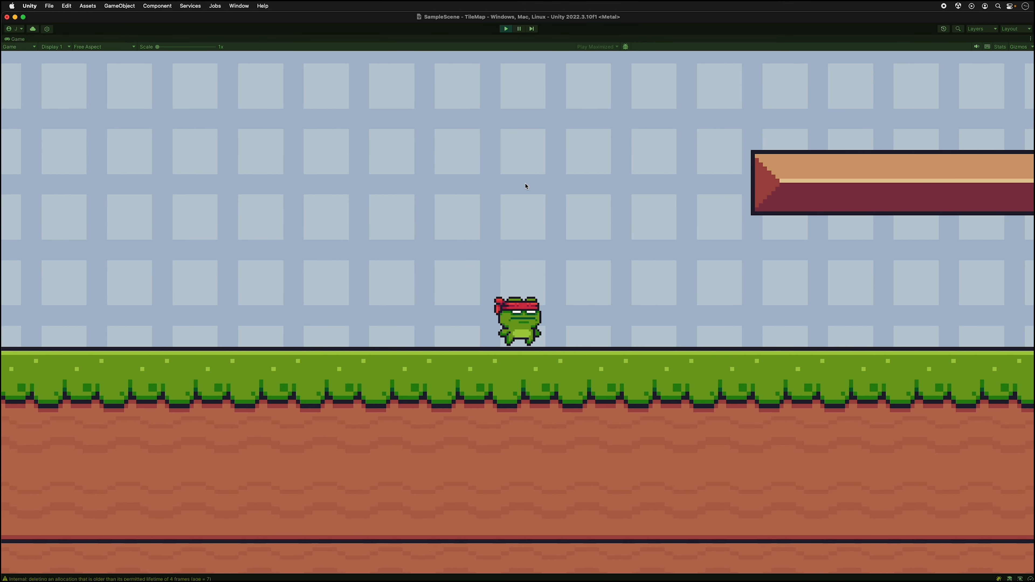
pyautogui.press('d')
pyautogui.press('d')
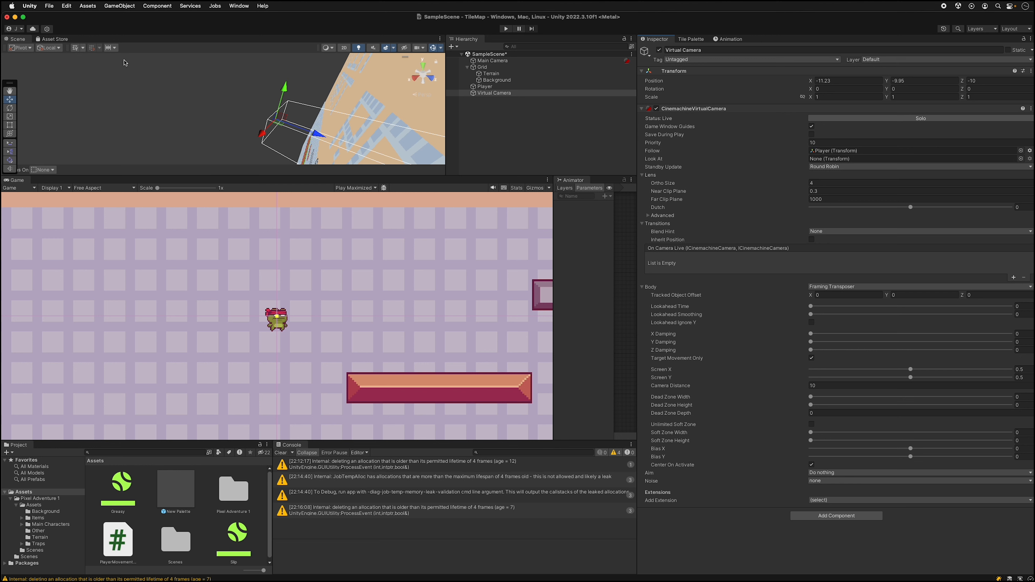
# Step: Switch the Scene view to 2D and move the Player down onto the grass, to about Y -14.3
pyautogui.click(344, 50)
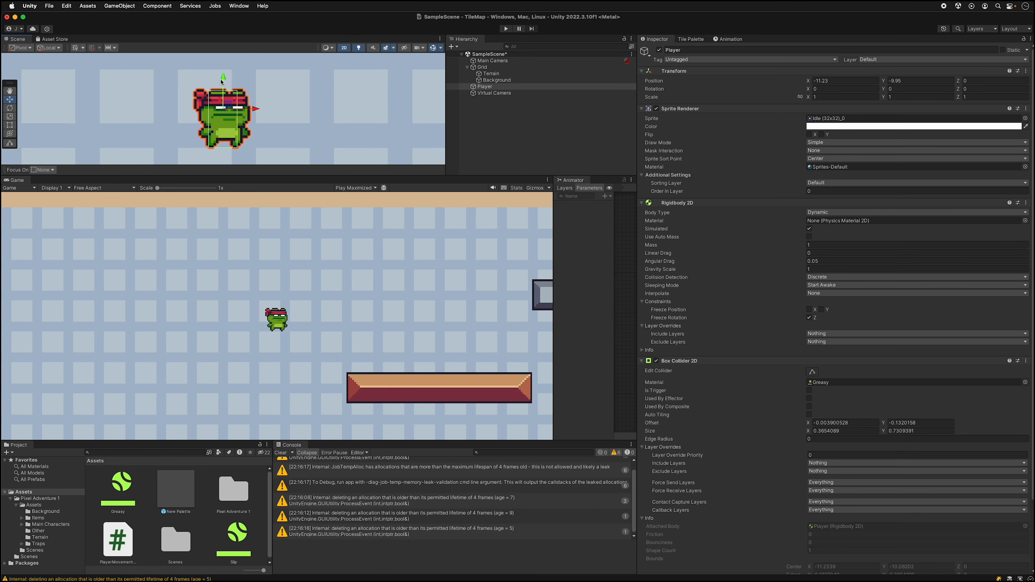
pyautogui.moveTo(222, 80); pyautogui.dragTo(204, 419)
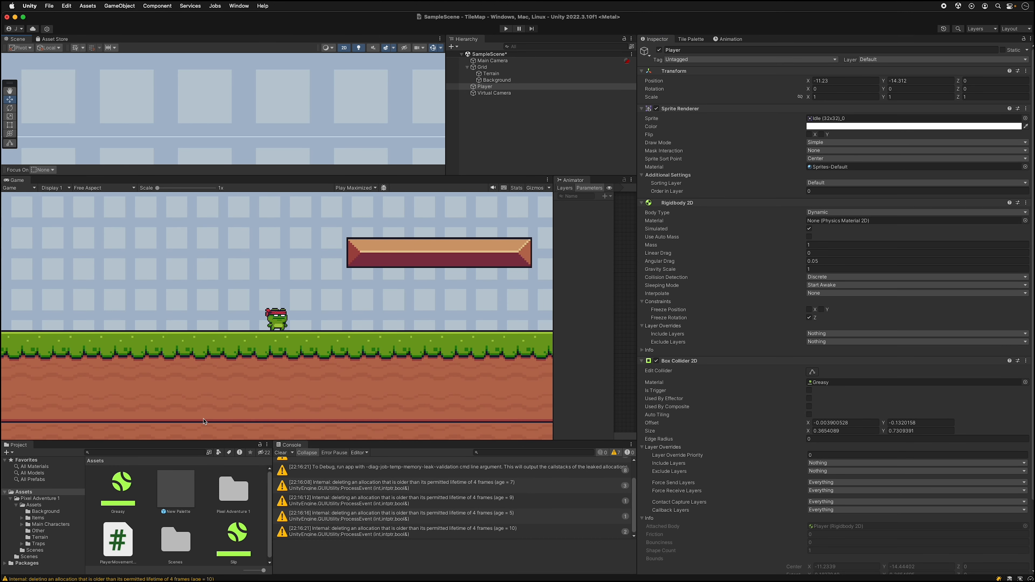
# Step: Try a Screen X of about 0.334 on the Virtual Camera and run the game to test the offset framing
pyautogui.click(505, 93)
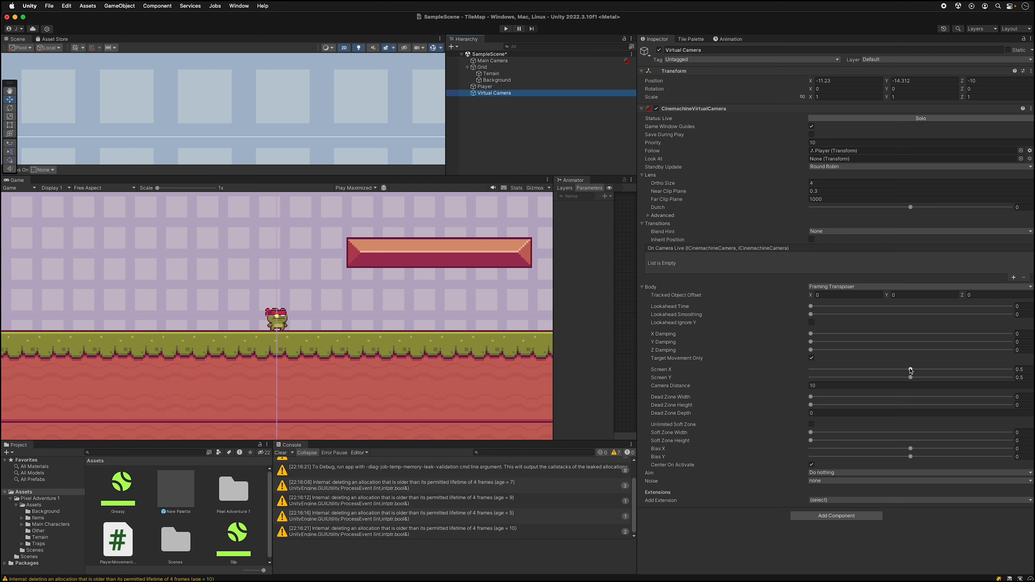
pyautogui.moveTo(911, 370)
pyautogui.mouseDown()
pyautogui.moveTo(956, 370)
pyautogui.moveTo(859, 370)
pyautogui.moveTo(807, 385)
pyautogui.moveTo(942, 365)
pyautogui.moveTo(894, 379)
pyautogui.mouseUp()
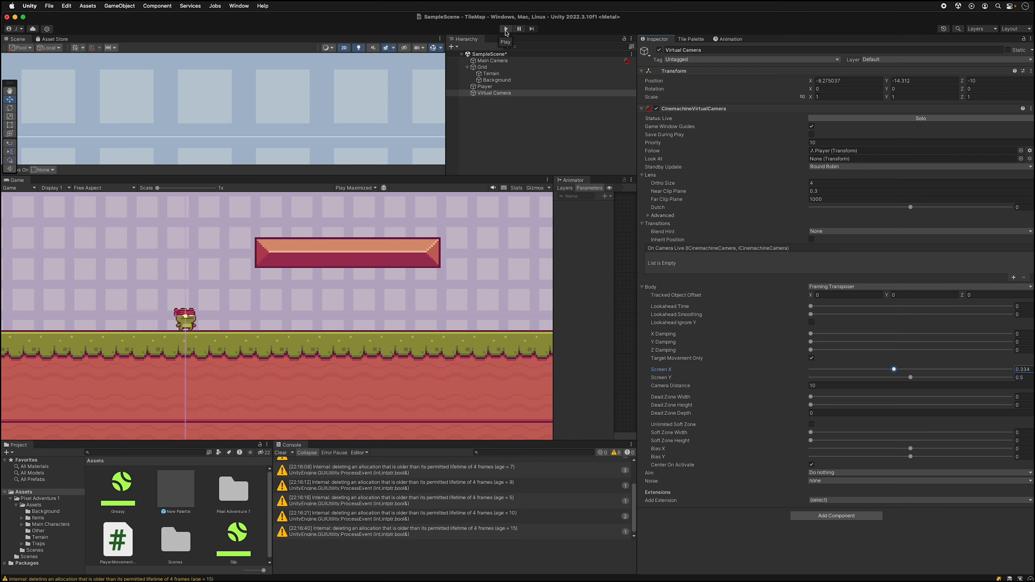
pyautogui.click(506, 29)
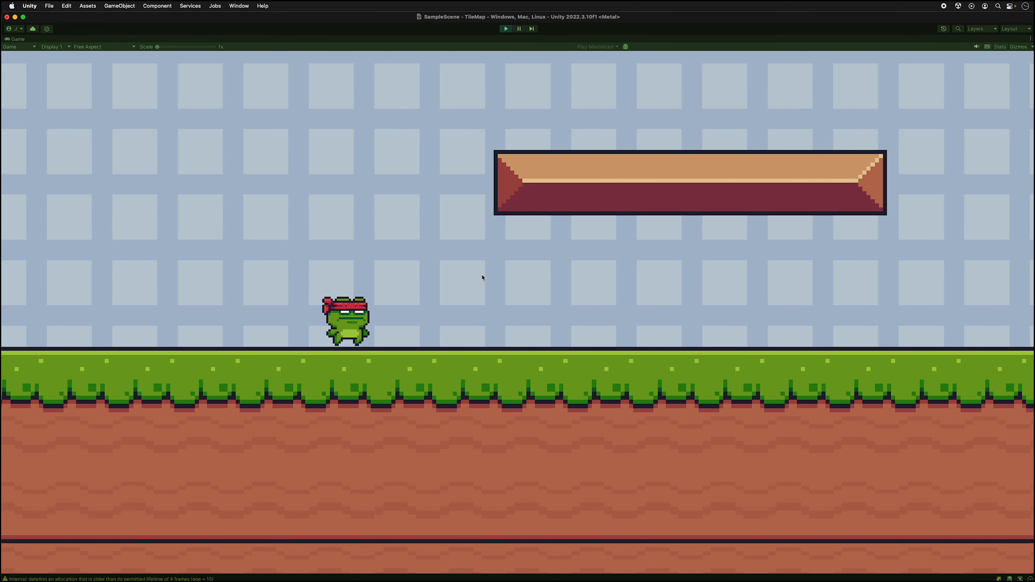
pyautogui.press('a')
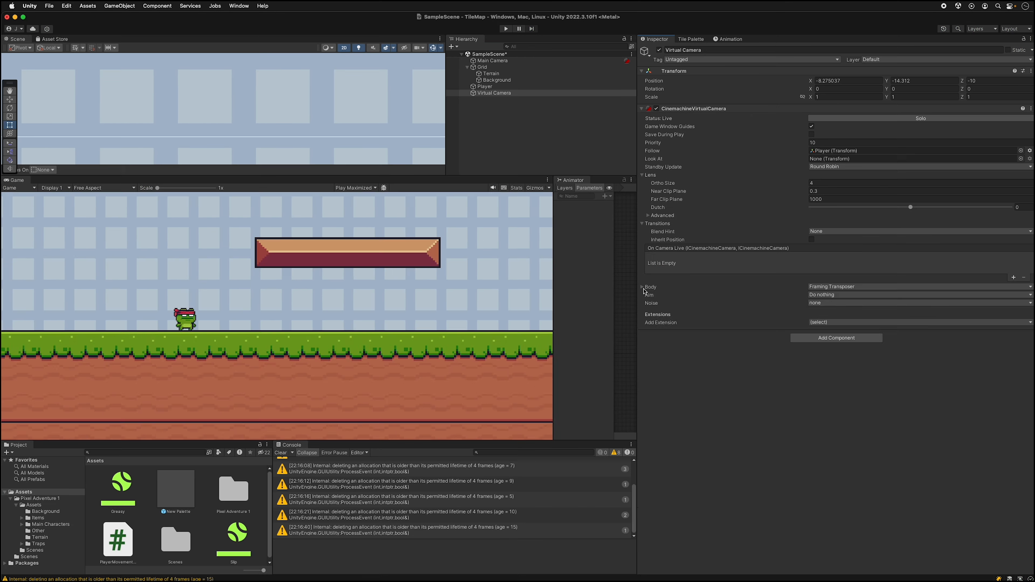
# Step: Try a Screen Y of about 0.512 in the Virtual Camera's Body settings, then set Screen X and Screen Y to 0.5
pyautogui.click(642, 287)
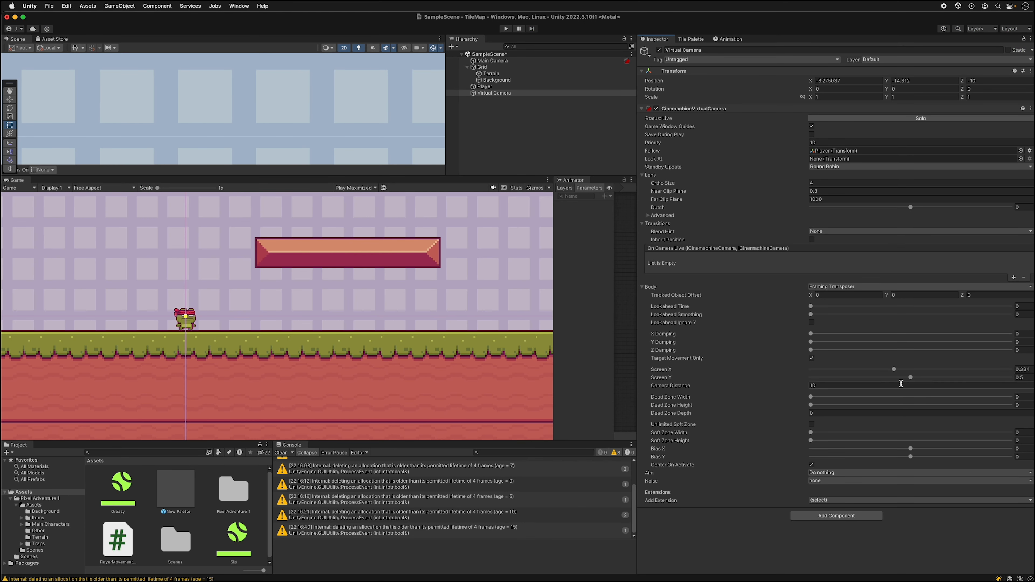
pyautogui.moveTo(912, 379)
pyautogui.mouseDown()
pyautogui.moveTo(894, 375)
pyautogui.moveTo(924, 372)
pyautogui.moveTo(899, 379)
pyautogui.moveTo(915, 380)
pyautogui.moveTo(911, 369)
pyautogui.mouseUp()
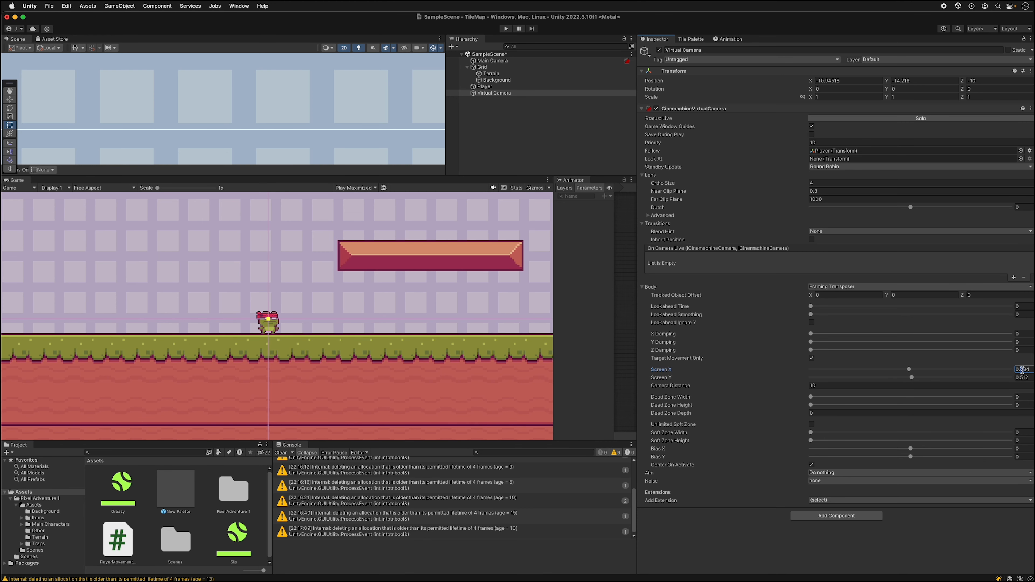
pyautogui.moveTo(1022, 369); pyautogui.dragTo(1031, 369)
pyautogui.press('BackSpace')
pyautogui.write('5')
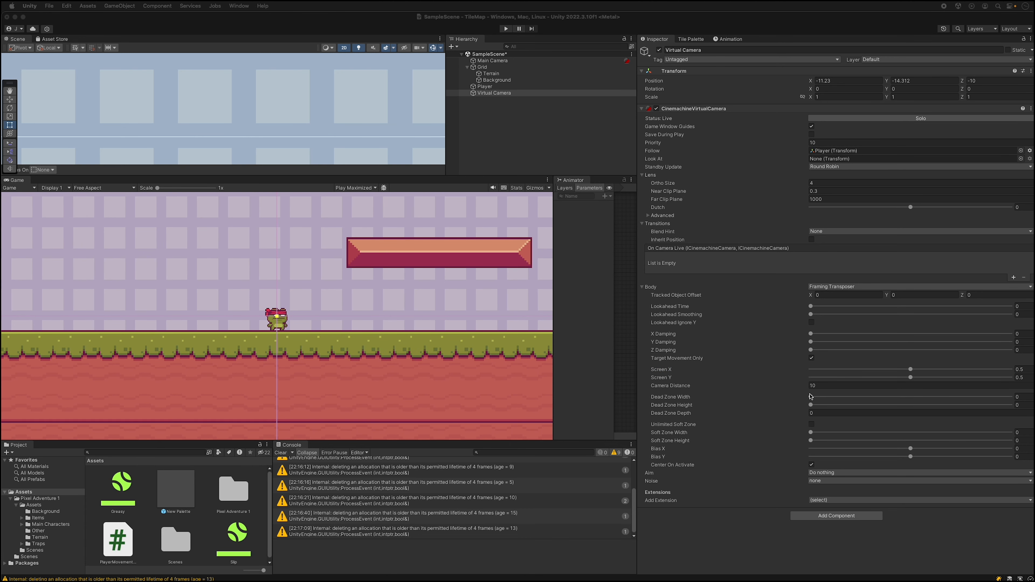
# Step: Widen the Virtual Camera's Dead Zone Width to about 0.34
pyautogui.moveTo(811, 398); pyautogui.dragTo(832, 402)
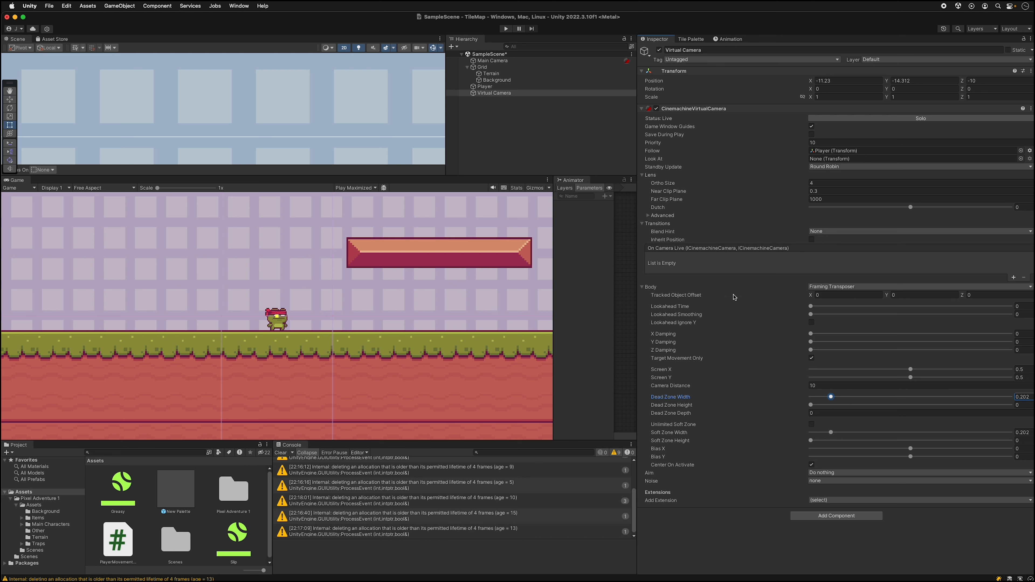
pyautogui.moveTo(831, 396); pyautogui.dragTo(846, 397)
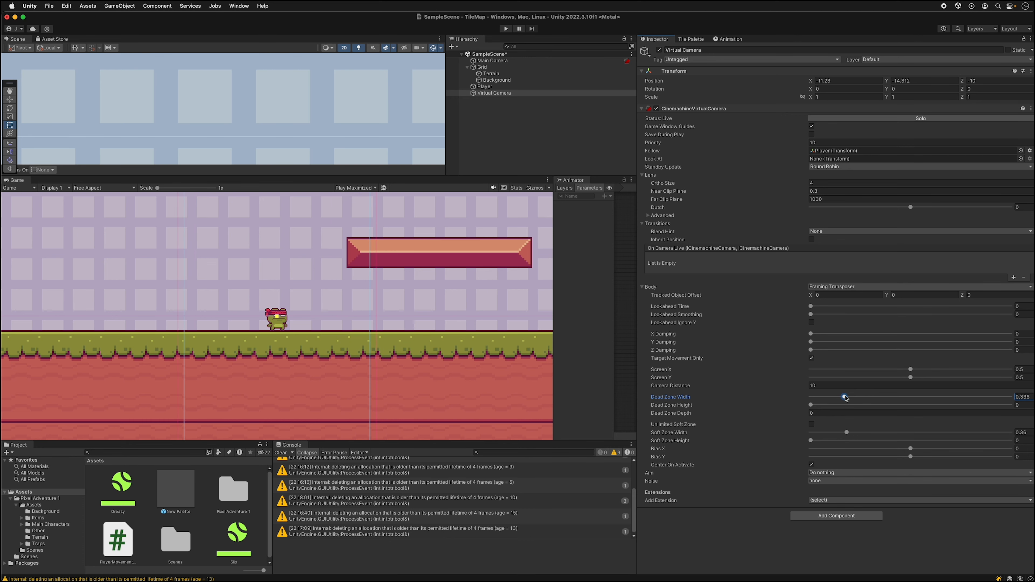
# Step: Run the game and walk the Player back and forth near the centre to test movement inside the dead zone
pyautogui.click(506, 28)
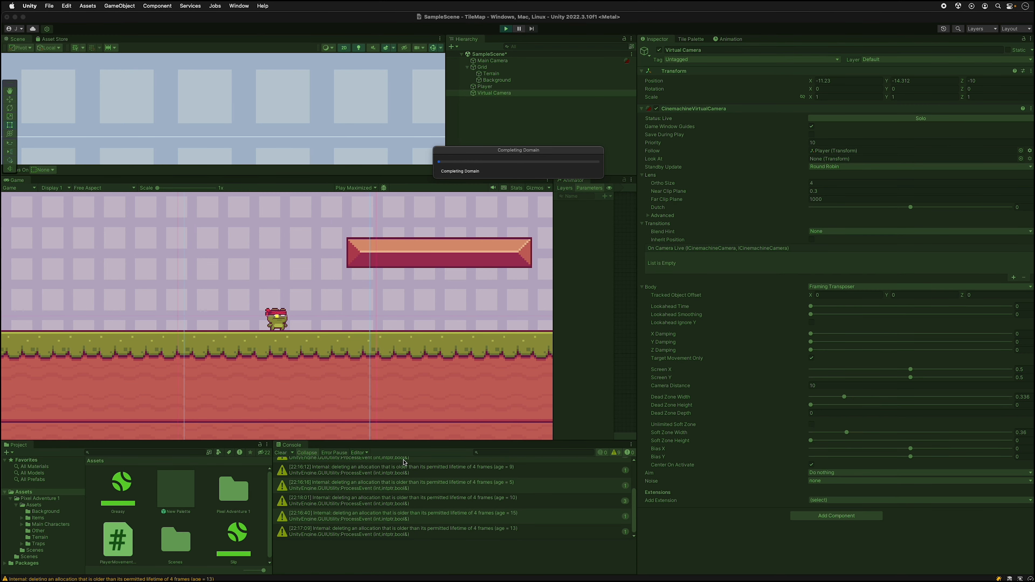
pyautogui.press('a')
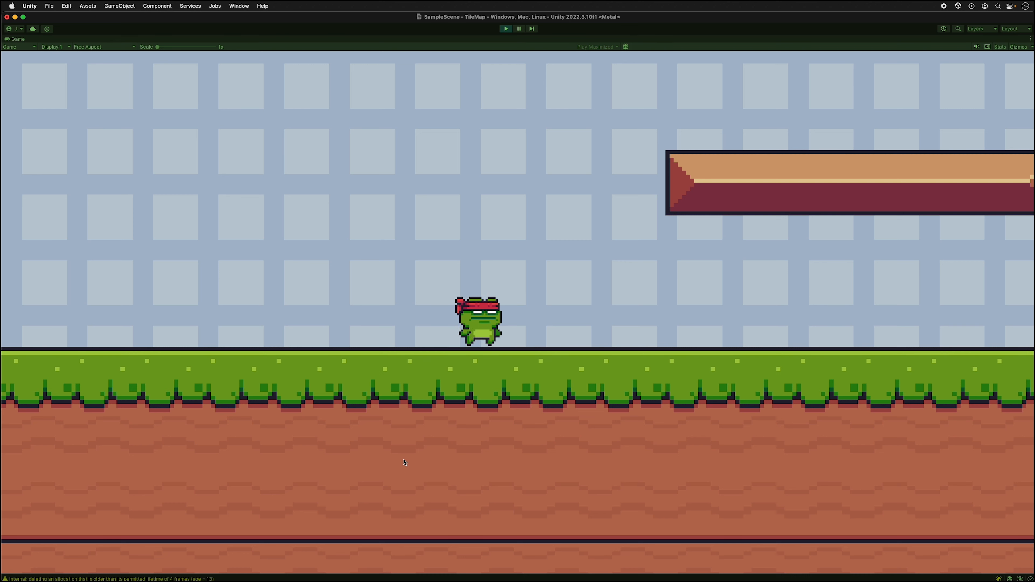
pyautogui.press('d')
pyautogui.press('a')
pyautogui.press('d')
pyautogui.press('a')
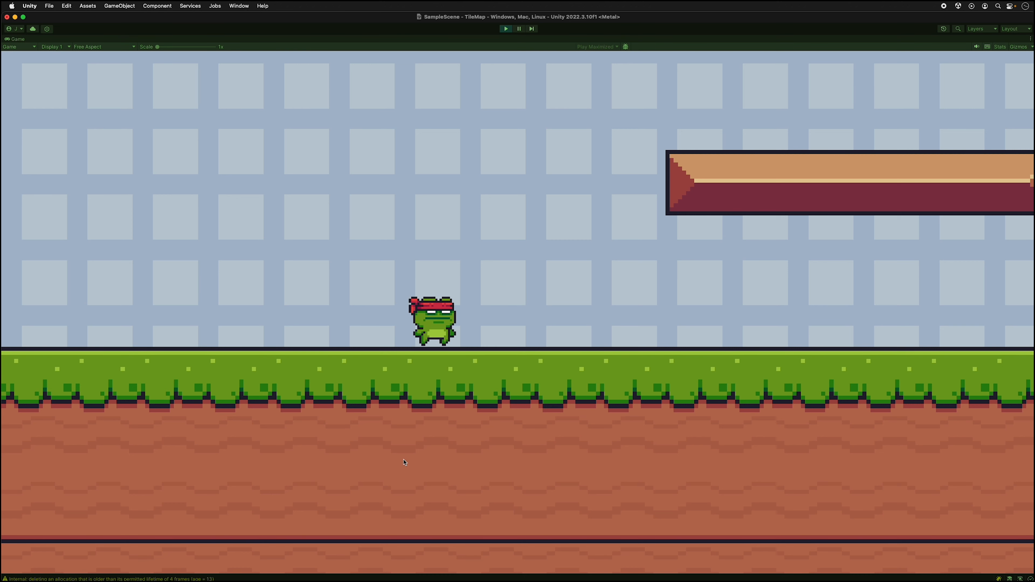
pyautogui.press('d')
pyautogui.press('a')
pyautogui.press('d')
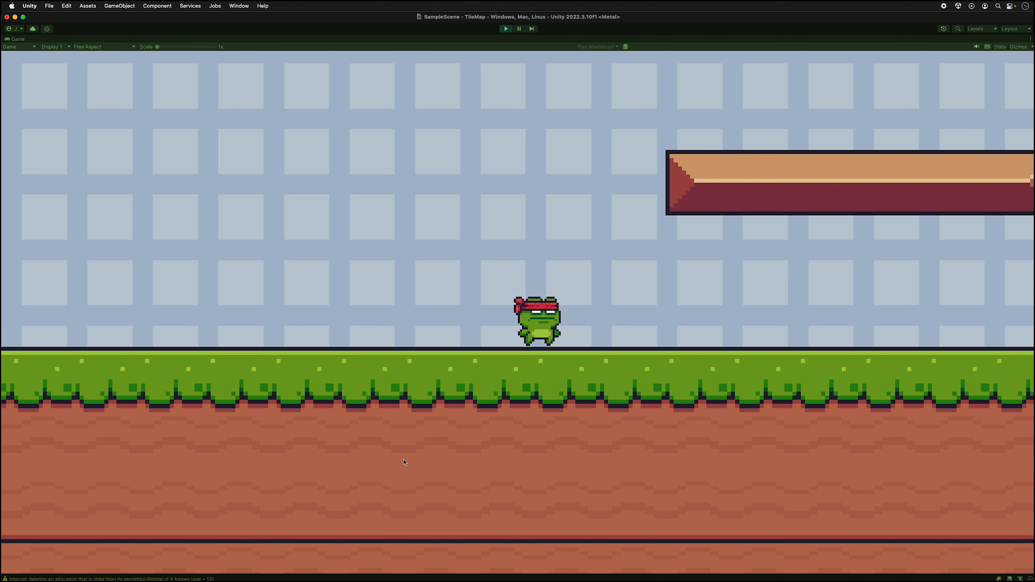
pyautogui.press('a')
pyautogui.press('d')
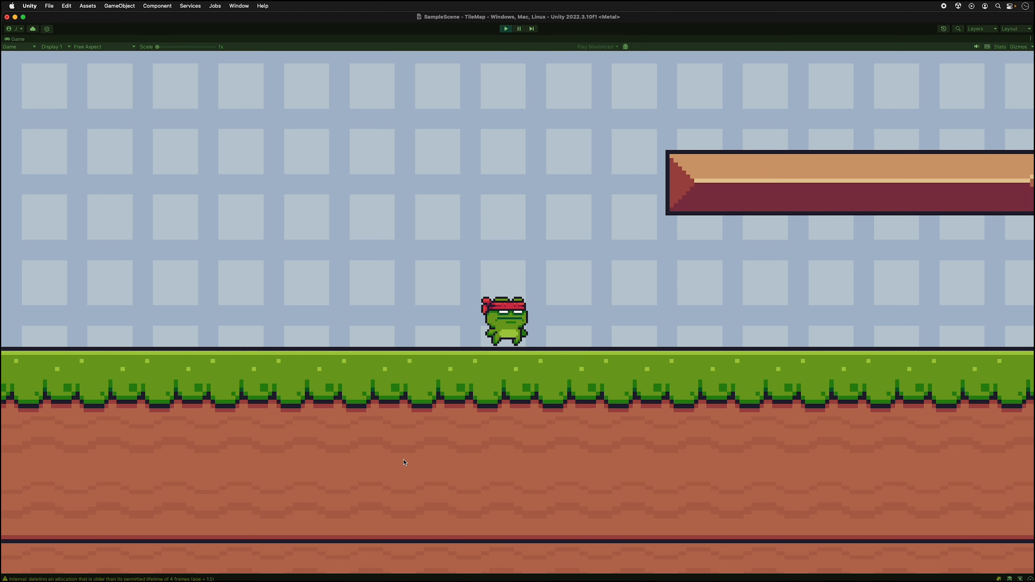
pyautogui.press('a')
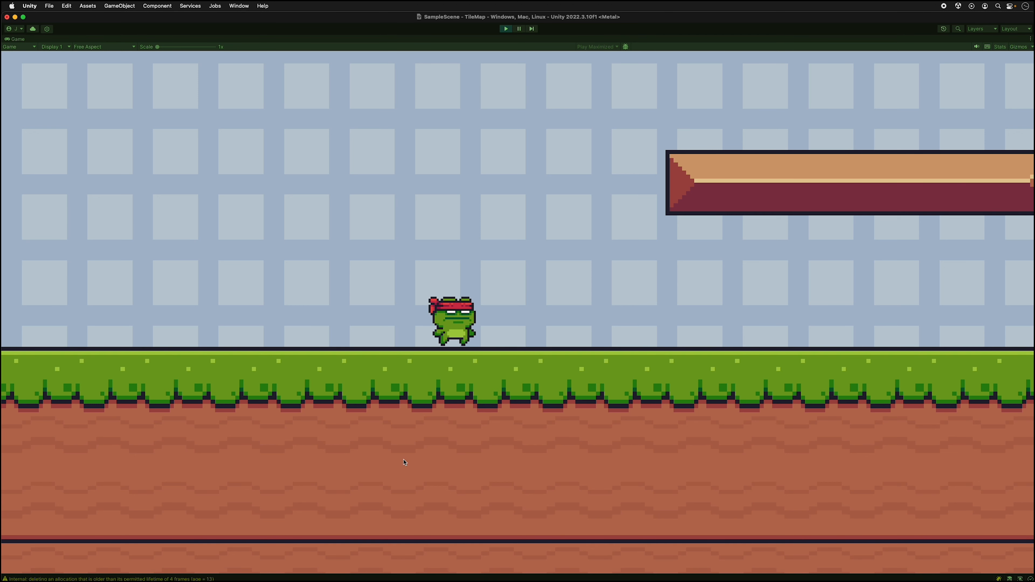
# Step: Walk the Player past both edges of the dead zone, reversing direction repeatedly, to test when the camera follows
pyautogui.press('d')
pyautogui.press('d')
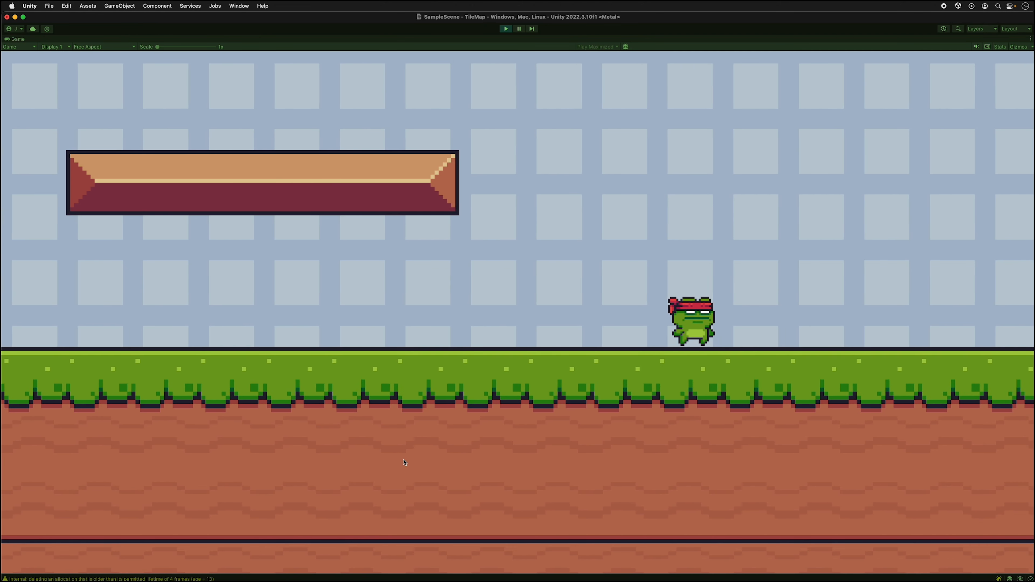
pyautogui.press('a')
pyautogui.press('d')
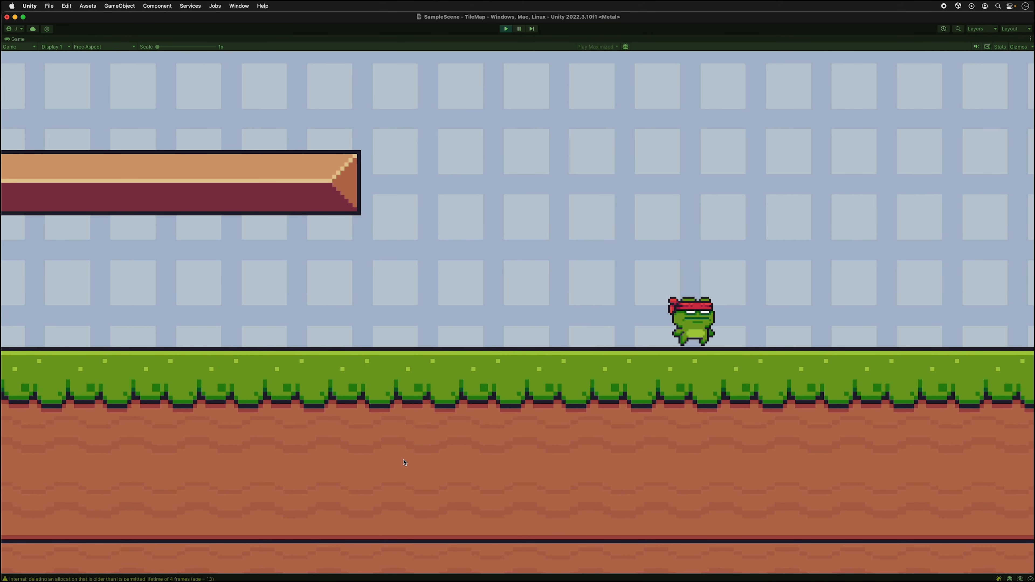
pyautogui.press('a')
pyautogui.press('d')
pyautogui.press('a')
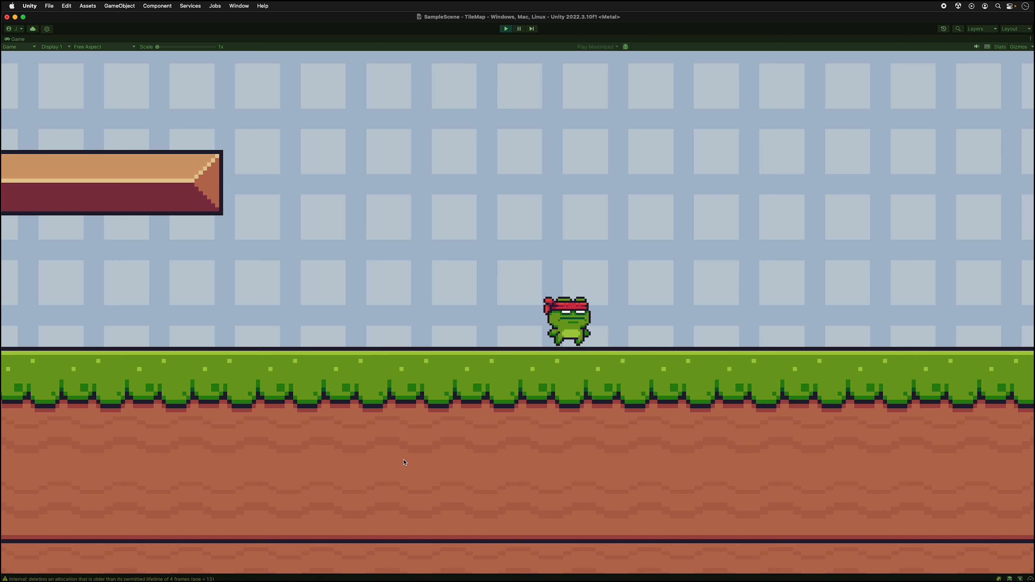
pyautogui.press('d')
pyautogui.press('a')
pyautogui.press('d')
pyautogui.press('a')
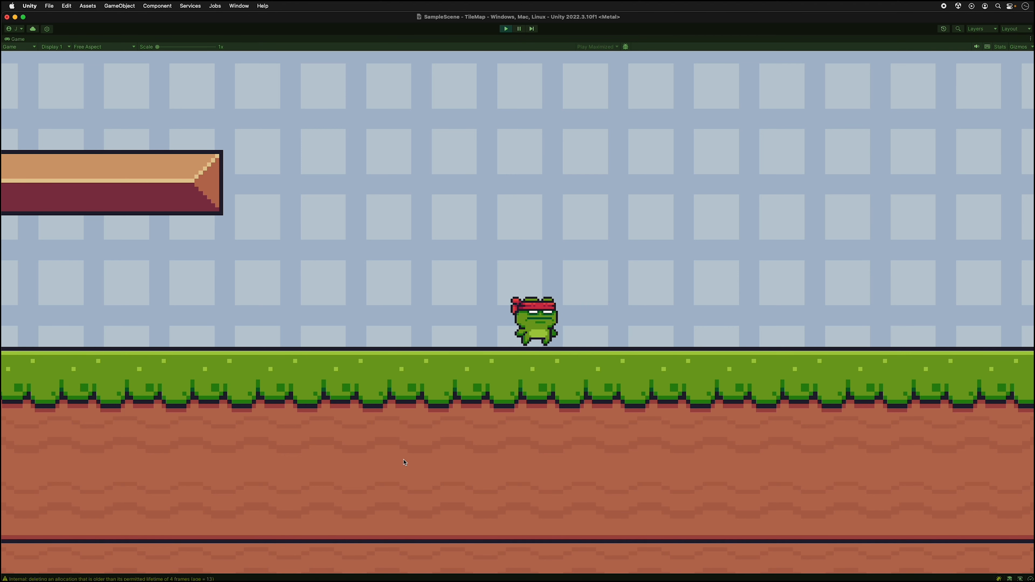
pyautogui.press('a')
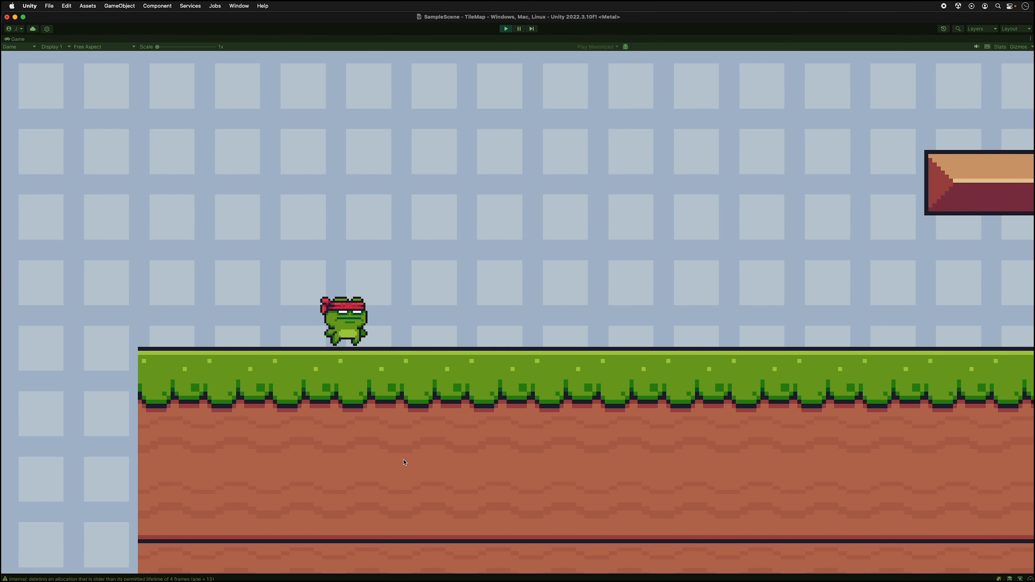
pyautogui.press('d')
pyautogui.press('d')
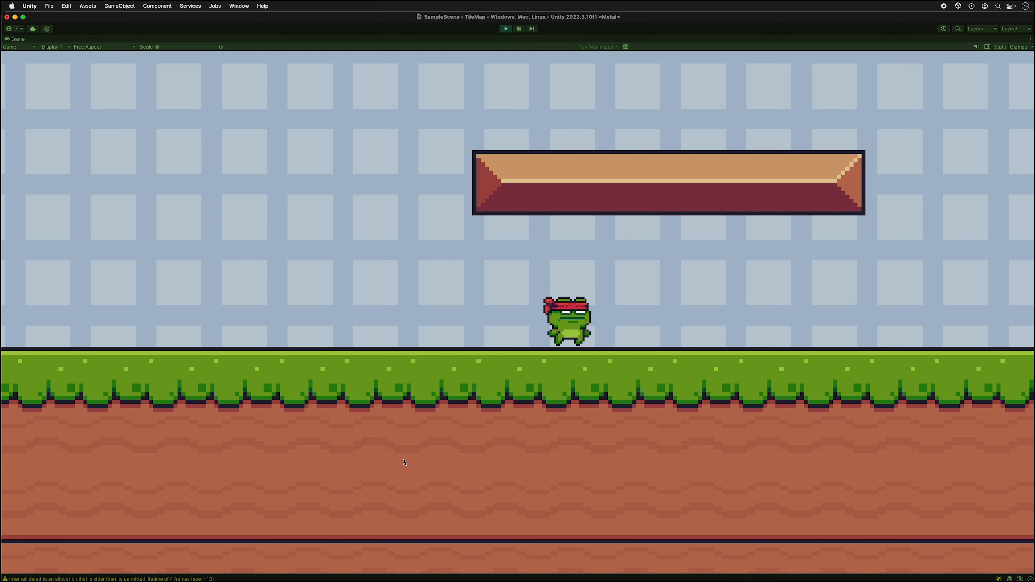
pyautogui.press('a')
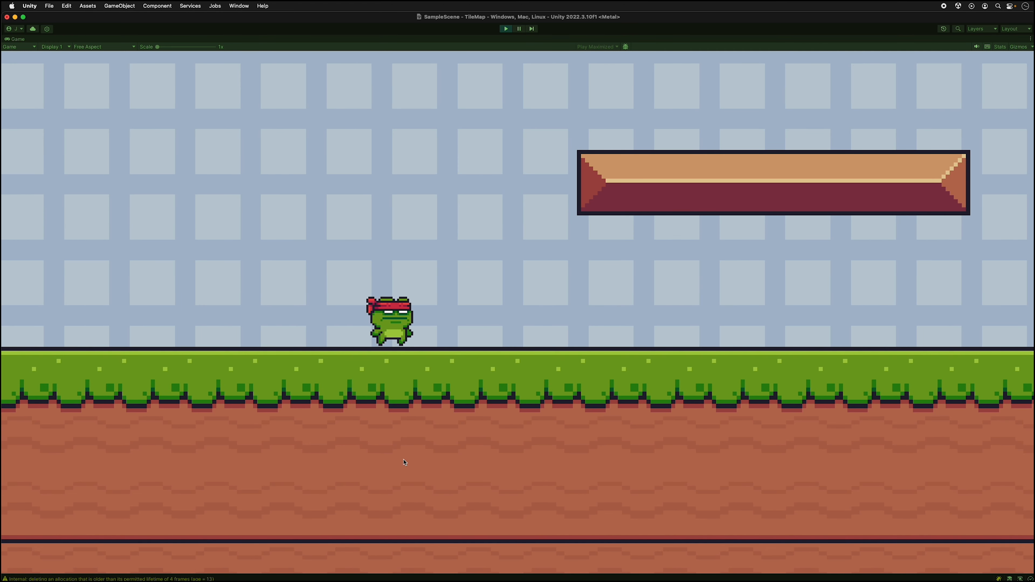
# Step: Jump the Player onto the platform and back down to test vertical following, and stop the game
pyautogui.press('space')
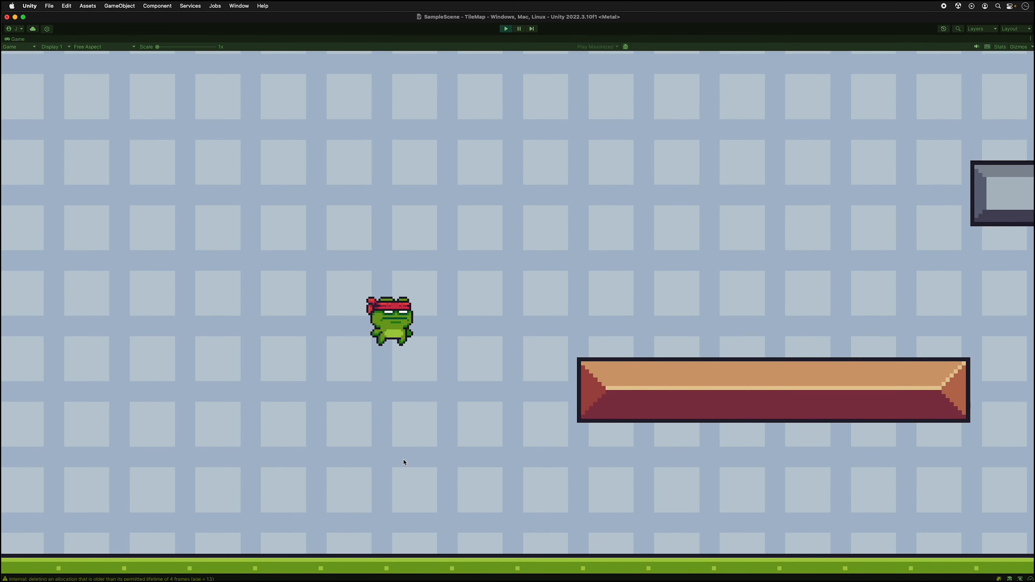
pyautogui.press('space')
pyautogui.press('d')
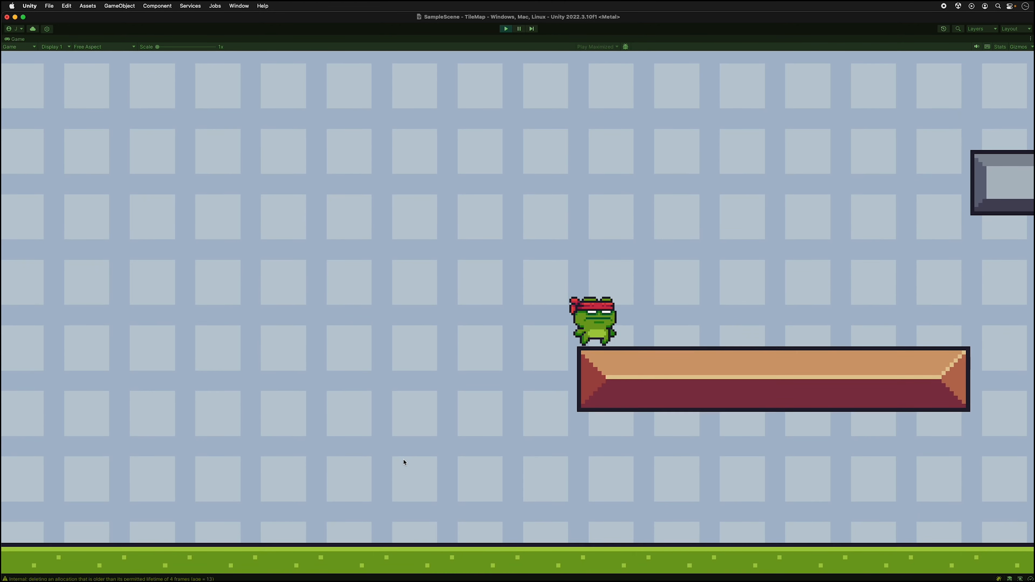
pyautogui.press('space')
pyautogui.press('space')
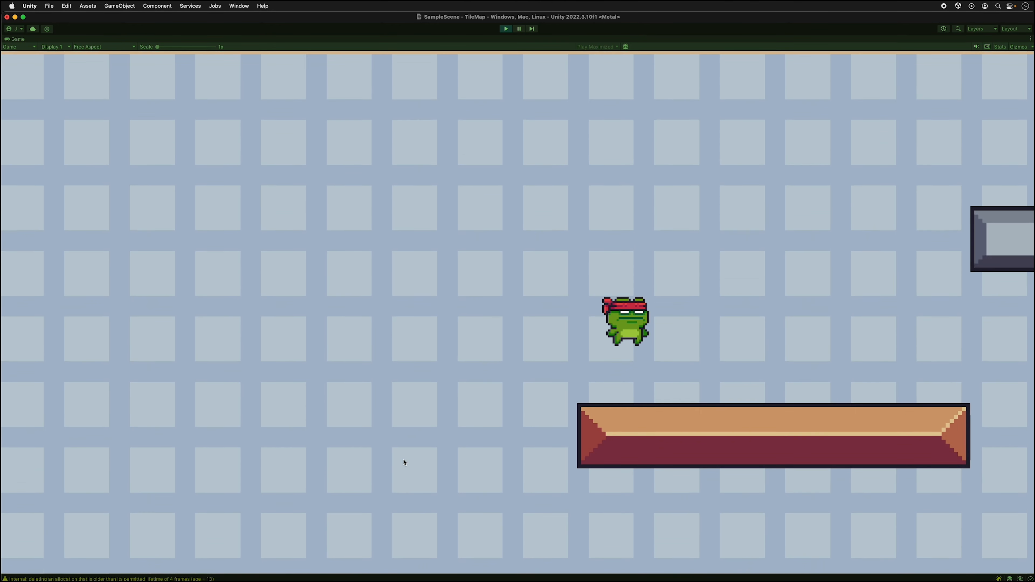
pyautogui.press('Left')
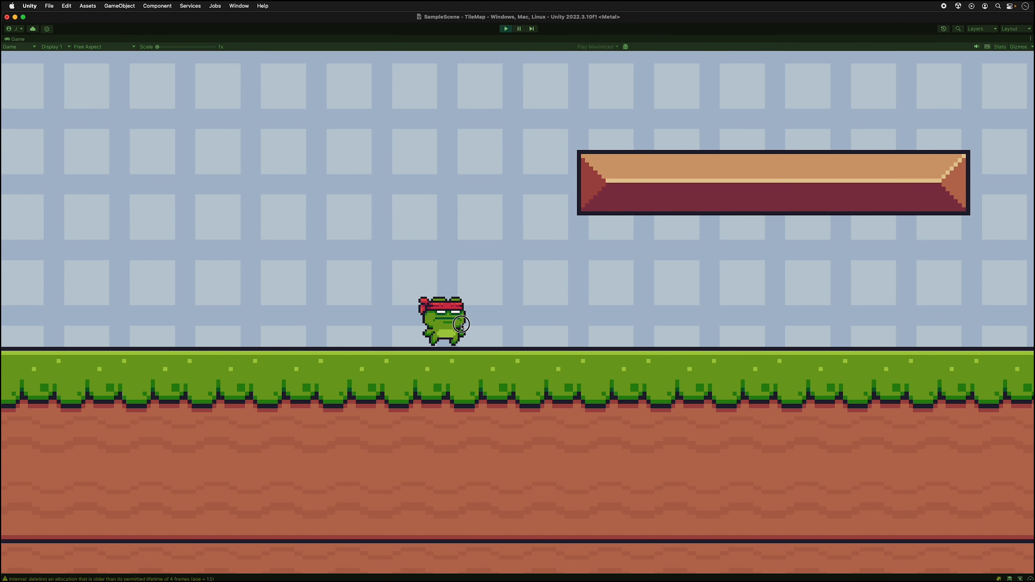
pyautogui.click(505, 30)
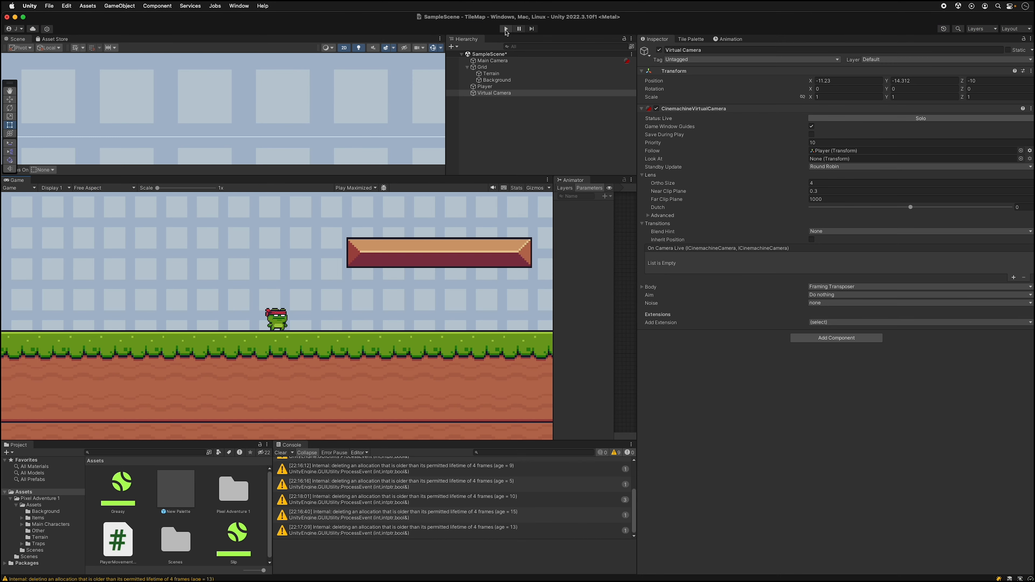
# Step: Expand the Virtual Camera's Body settings and try a Soft Zone Height of about 0.778 with a Screen Y of about 0.686
pyautogui.click(642, 287)
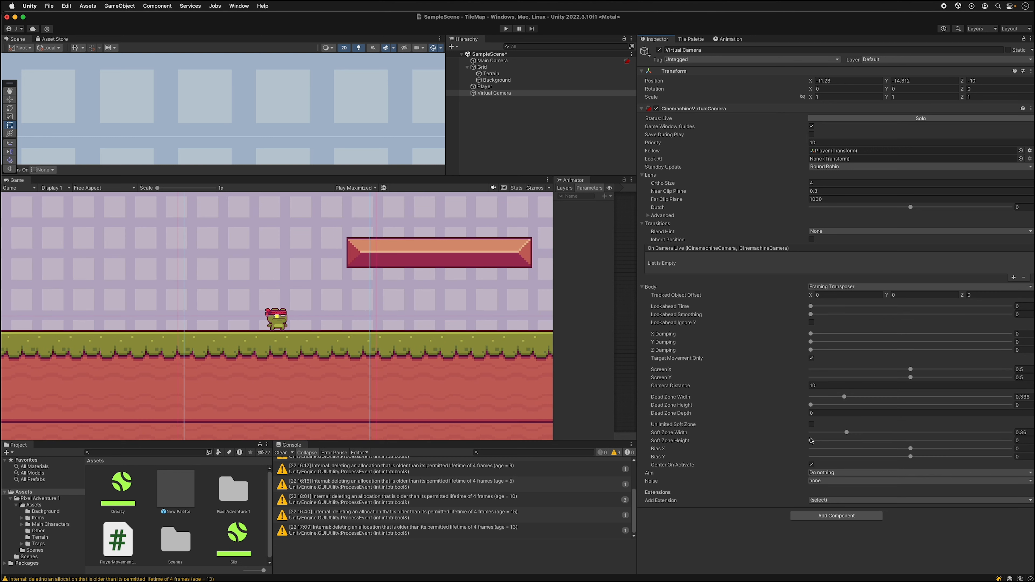
pyautogui.moveTo(810, 441); pyautogui.dragTo(888, 424)
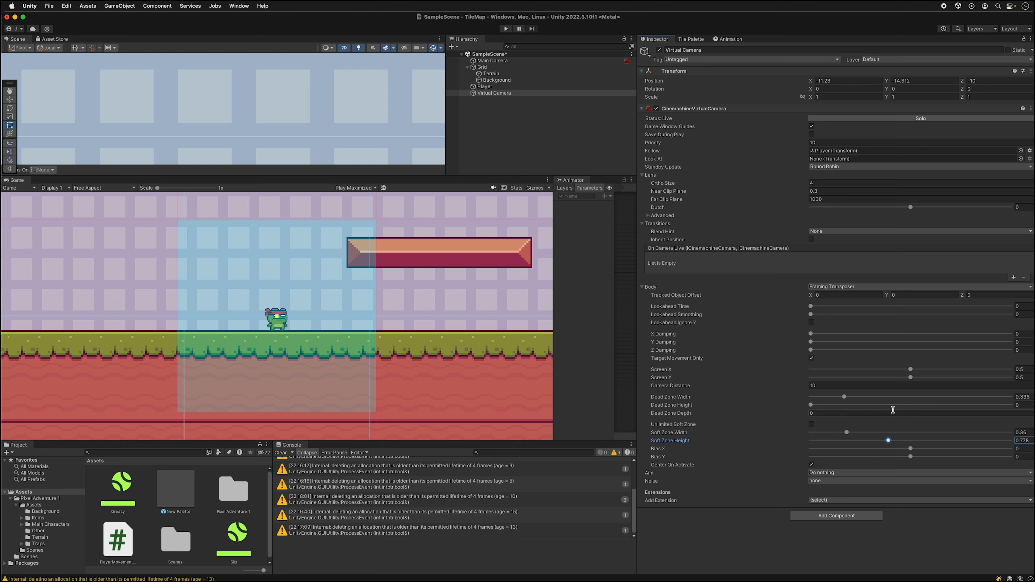
pyautogui.moveTo(911, 379); pyautogui.dragTo(929, 375)
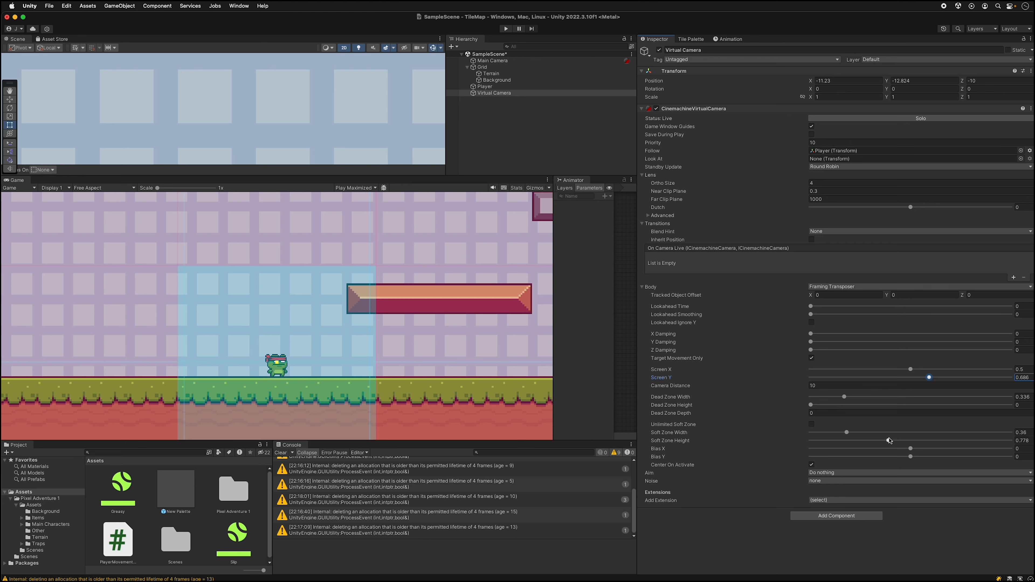
pyautogui.moveTo(889, 441); pyautogui.dragTo(917, 437)
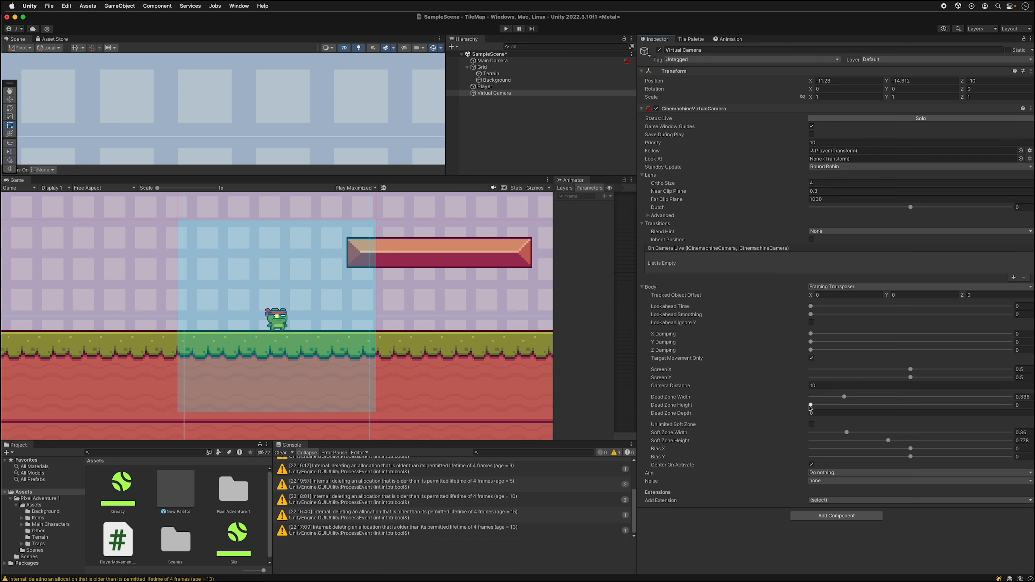
# Step: Set the Virtual Camera's Dead Zone Height to about 0.927, Soft Zone Height to about 1.016 and Screen Y to about 0.698
pyautogui.moveTo(809, 406)
pyautogui.mouseDown()
pyautogui.moveTo(836, 404)
pyautogui.moveTo(799, 408)
pyautogui.mouseUp()
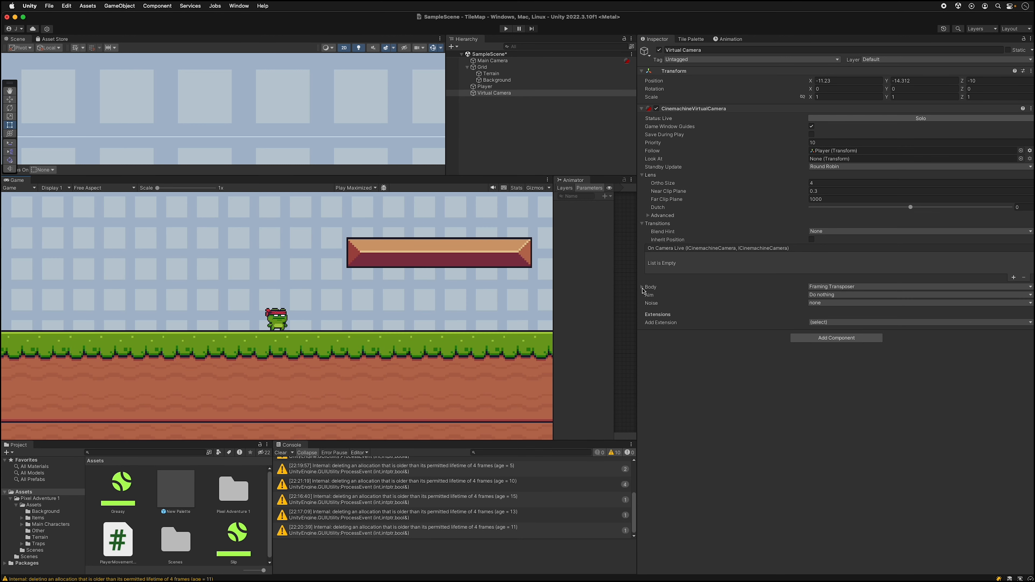
pyautogui.click(642, 287)
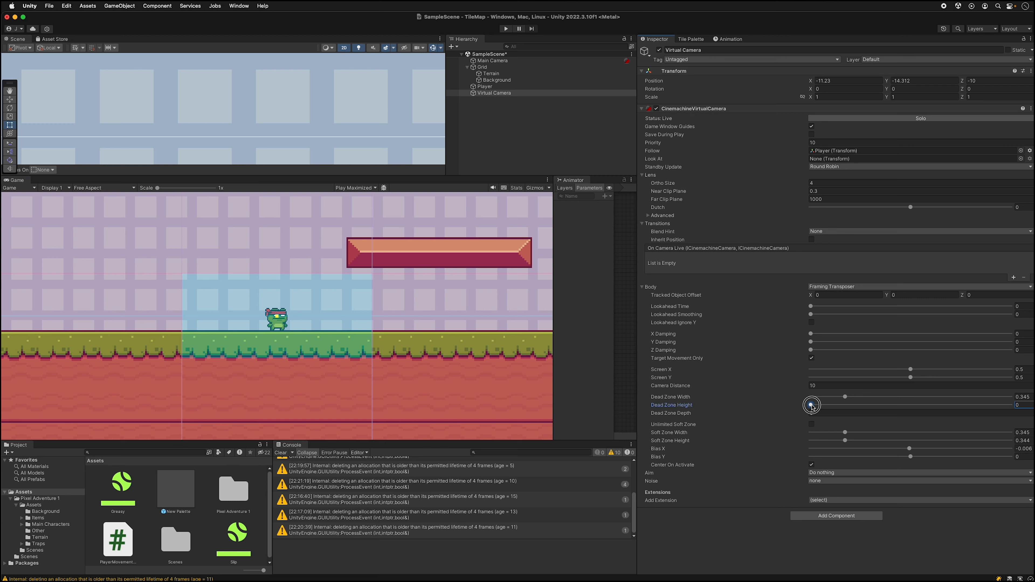
pyautogui.moveTo(811, 406); pyautogui.dragTo(902, 411)
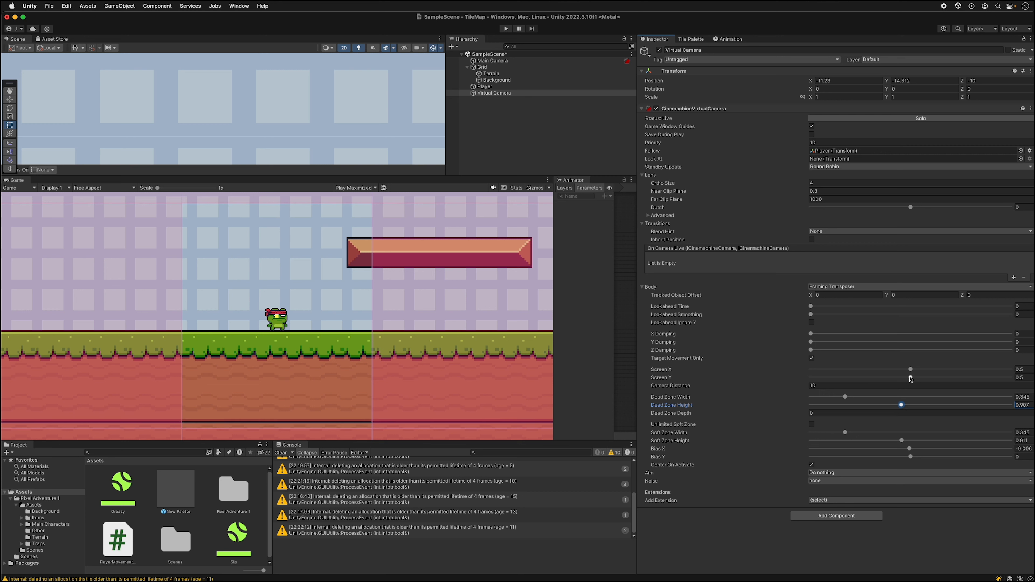
pyautogui.moveTo(910, 378); pyautogui.dragTo(929, 369)
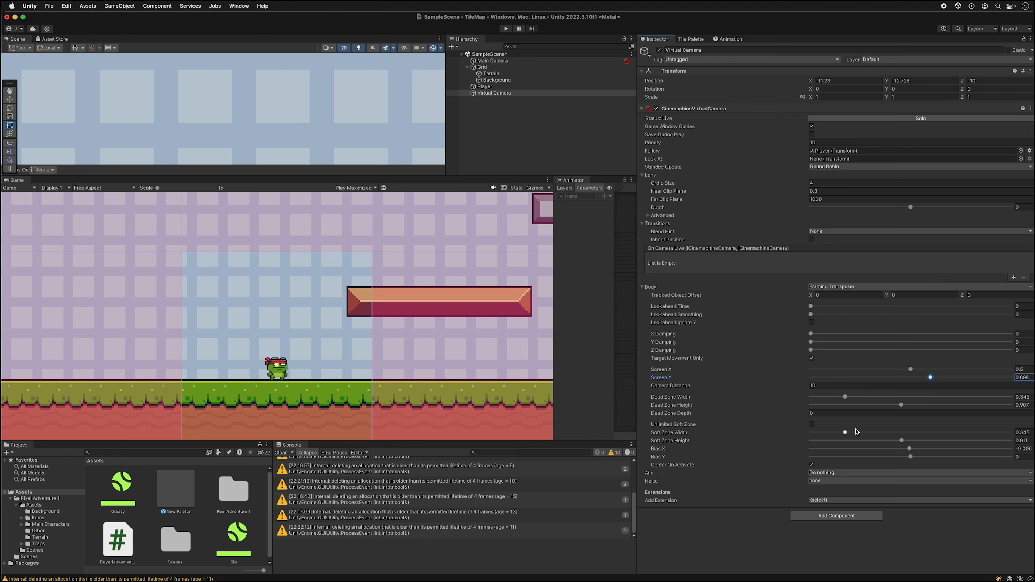
# Step: Run the game and jump the Player in place and on the platform to test the taller dead zone
pyautogui.click(506, 29)
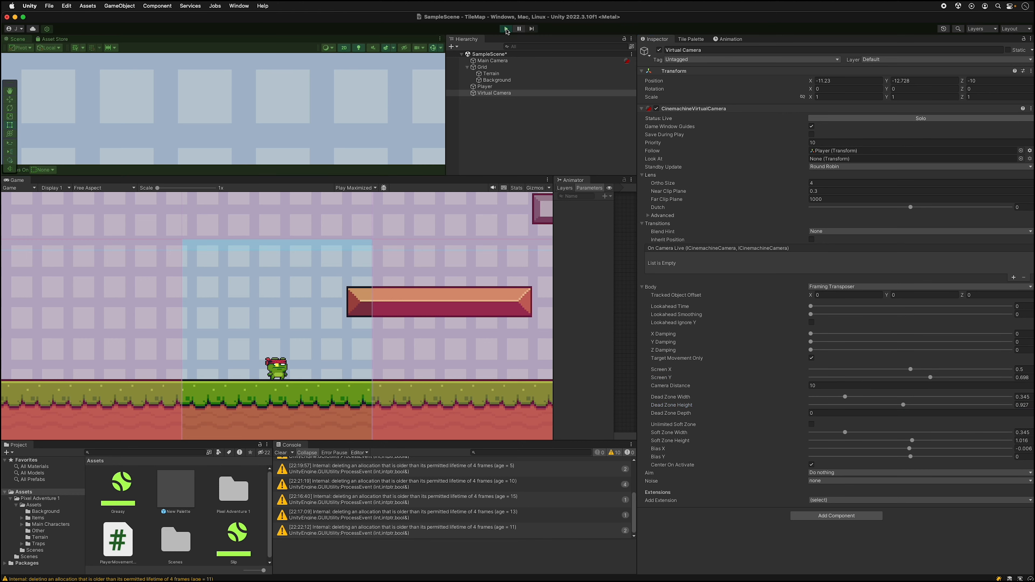
pyautogui.press('space')
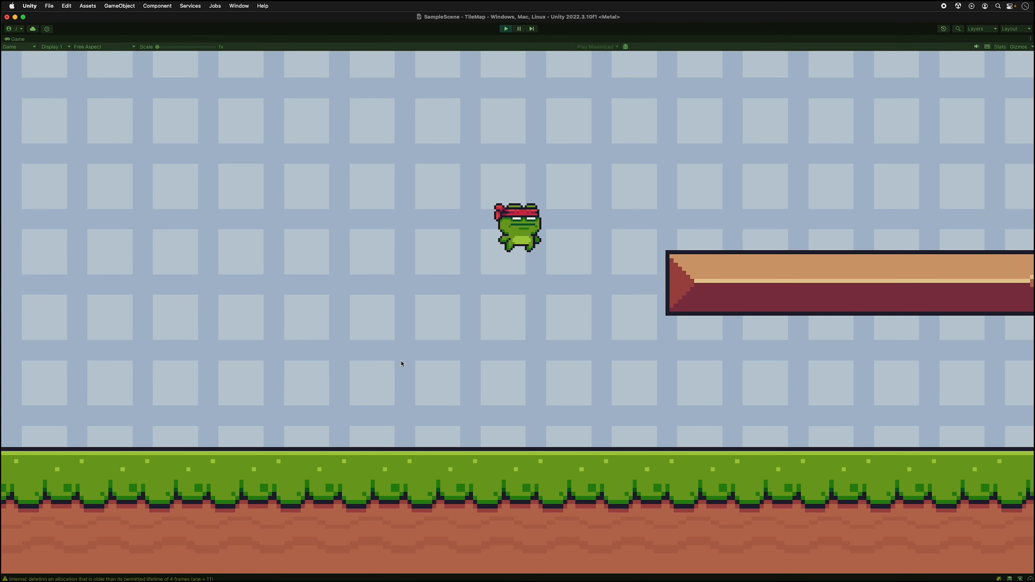
pyautogui.press('space')
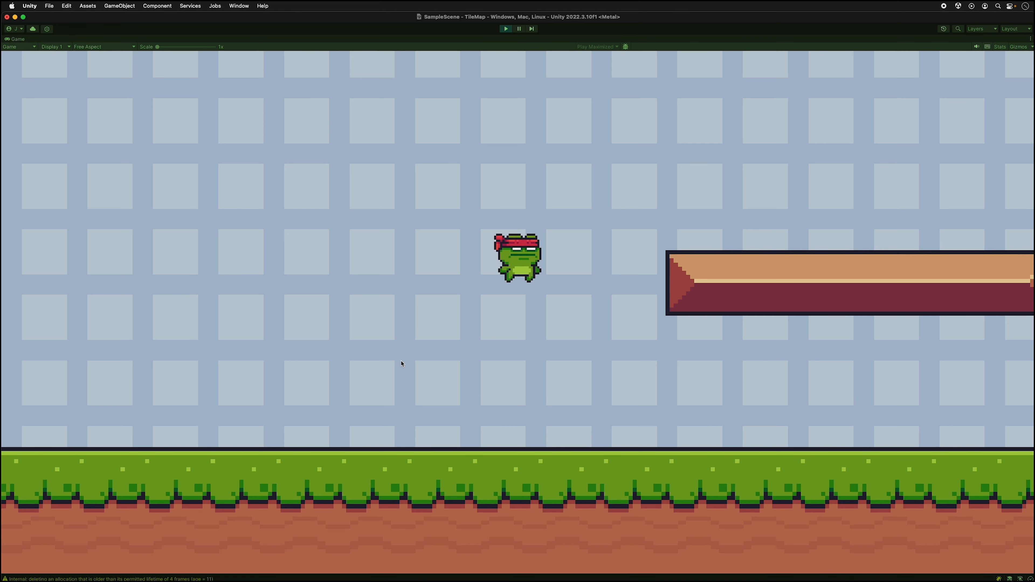
pyautogui.press('space')
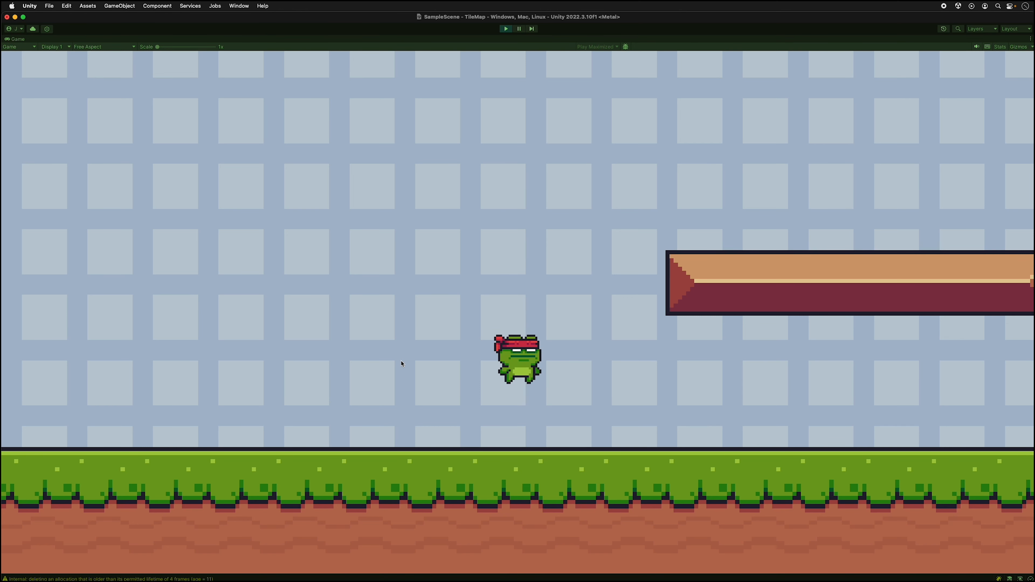
pyautogui.press('space')
pyautogui.press('Right')
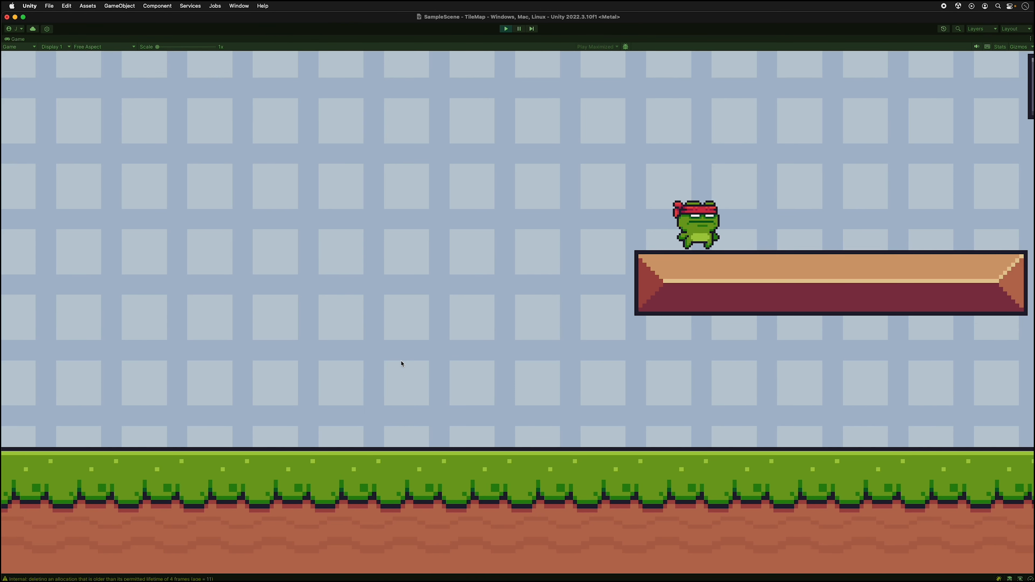
pyautogui.press('space')
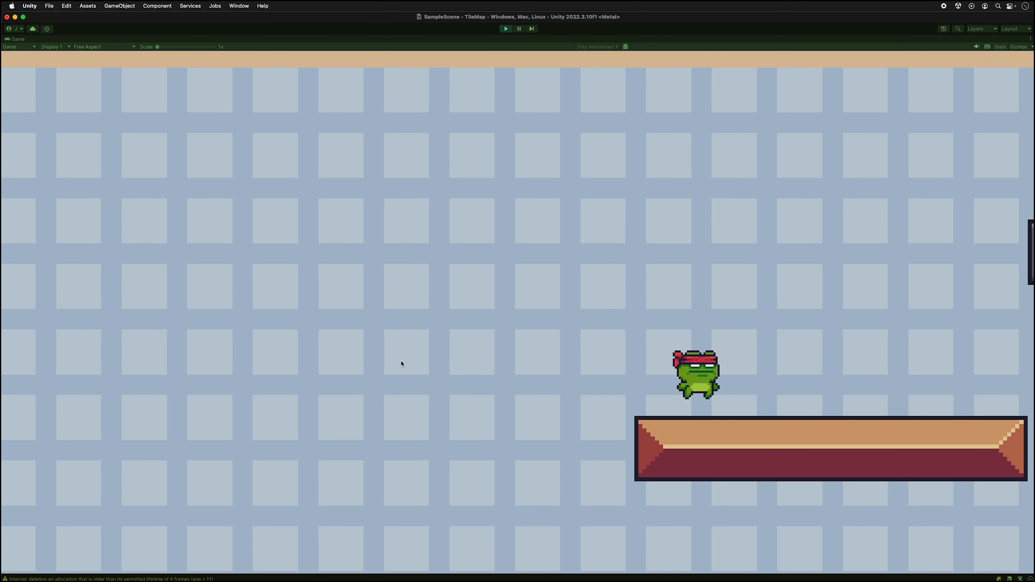
pyautogui.press('space')
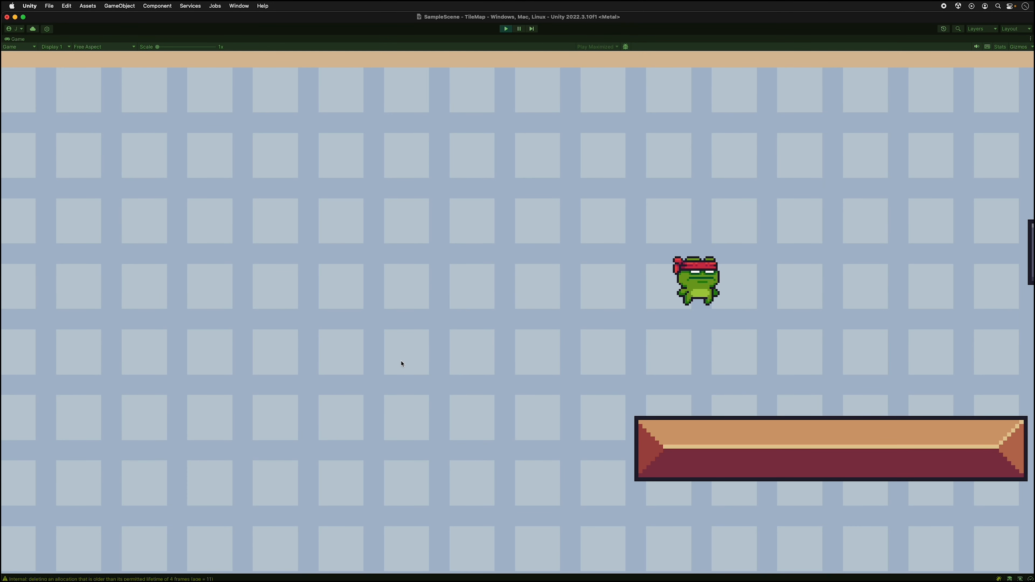
# Step: Drop the Player off the platform and walk it left and right on the ground to check the vertical framing
pyautogui.press('Left')
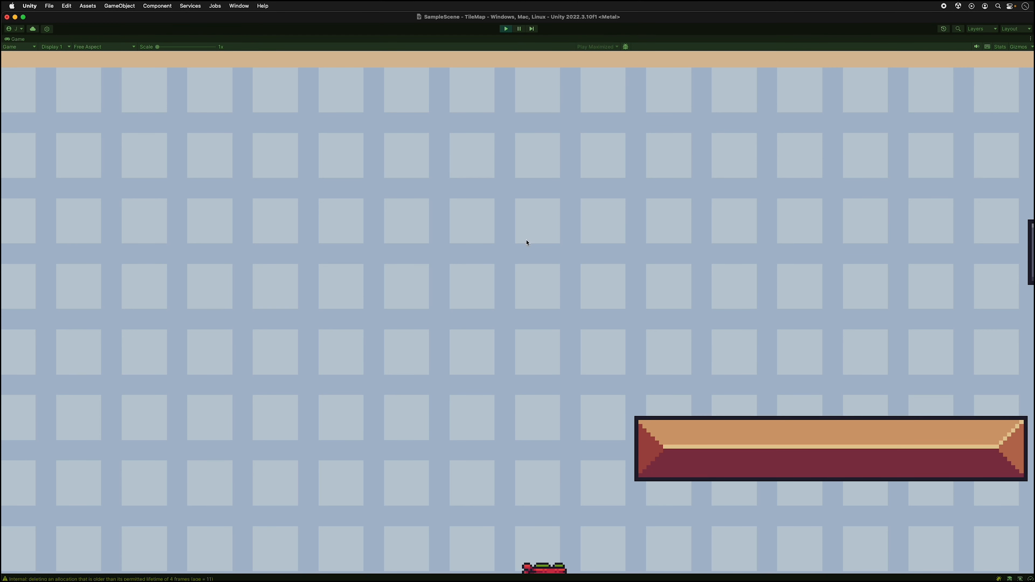
pyautogui.press('Left')
pyautogui.press('Right')
pyautogui.press('Left')
pyautogui.press('Right')
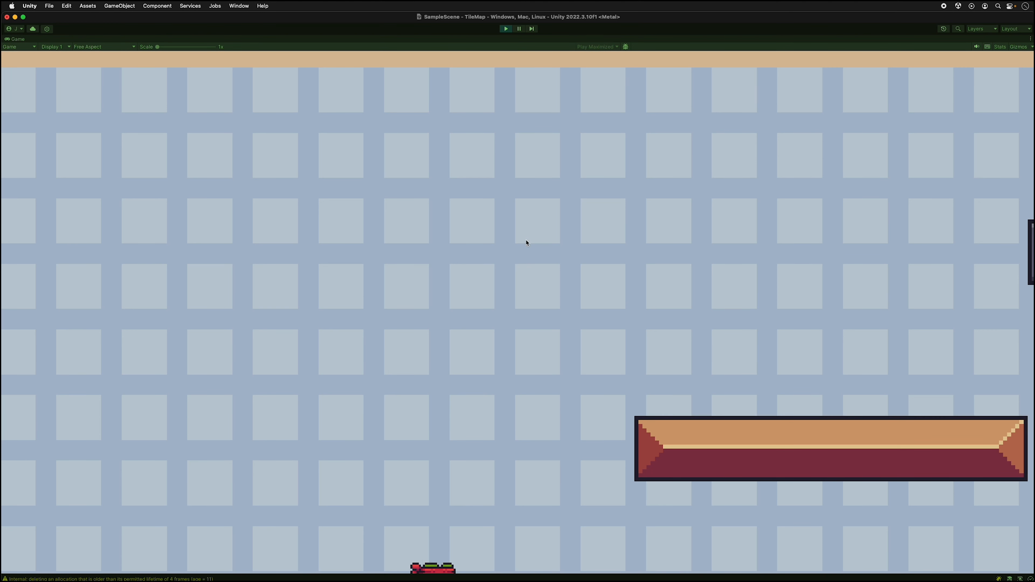
# Step: Jump the Player from the ground up the orange and grey platforms to the pink one to test the framing while climbing
pyautogui.press('Right')
pyautogui.press('space')
pyautogui.press('space')
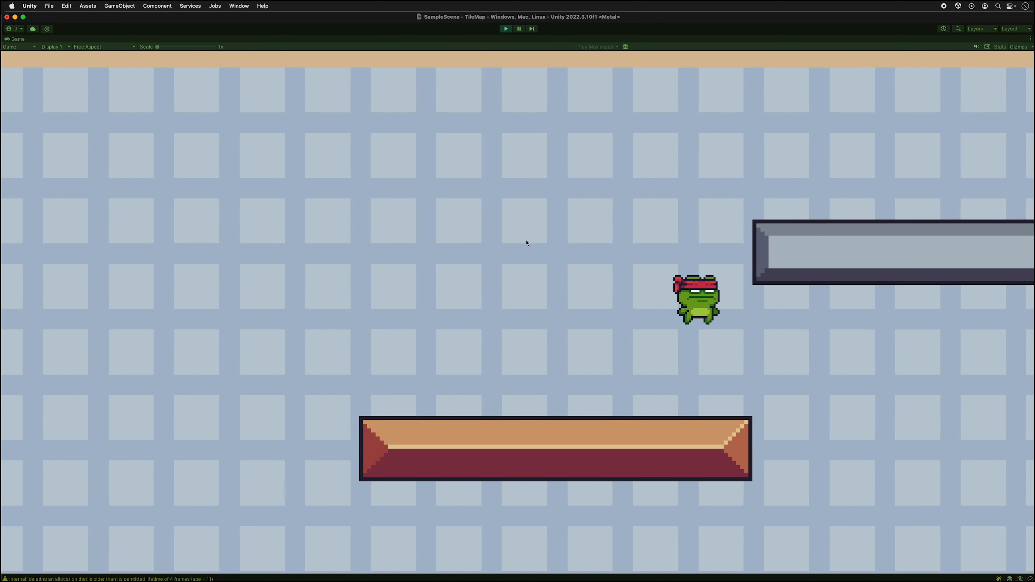
pyautogui.press('space')
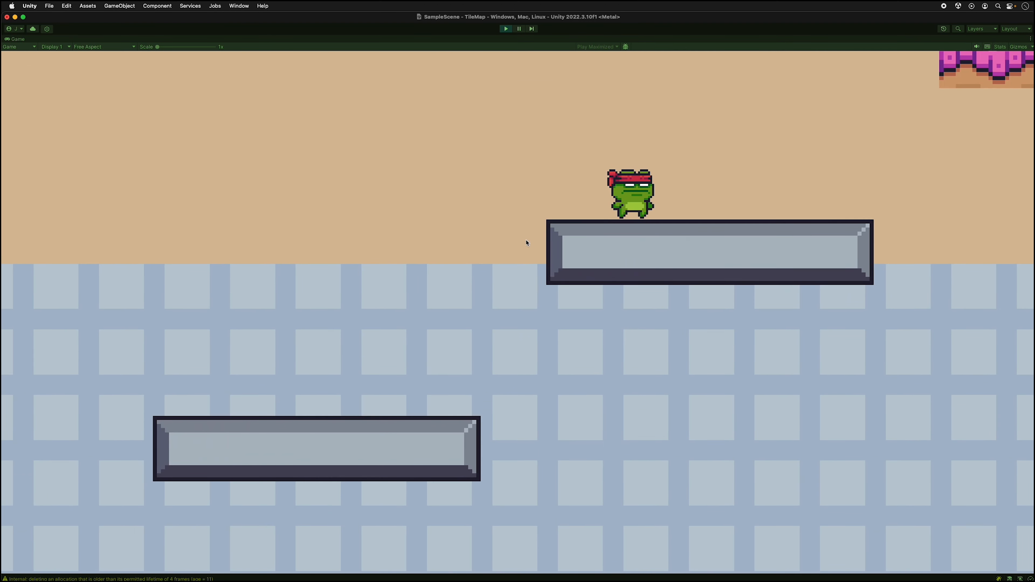
pyautogui.press('Right')
pyautogui.press('space')
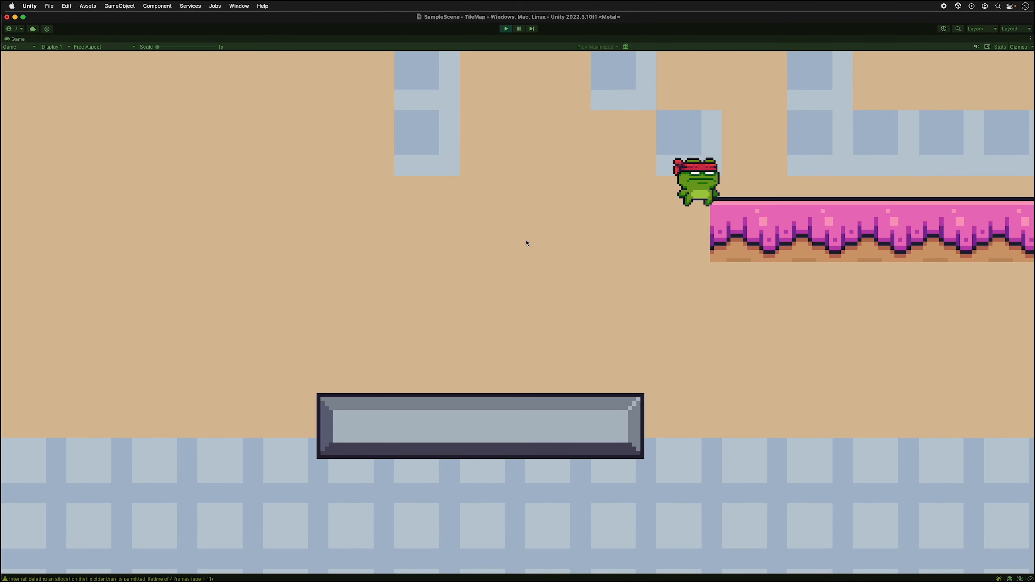
# Step: Set the Virtual Camera's Screen Y to about 0.556 and its Dead Zone Height to about 0.449
pyautogui.click(914, 377)
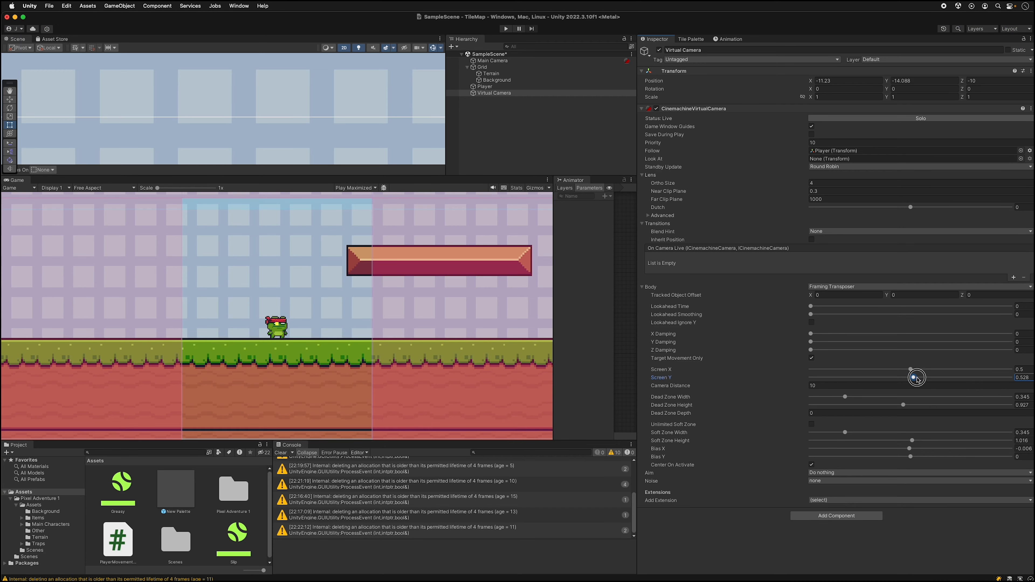
pyautogui.moveTo(915, 378); pyautogui.dragTo(855, 405)
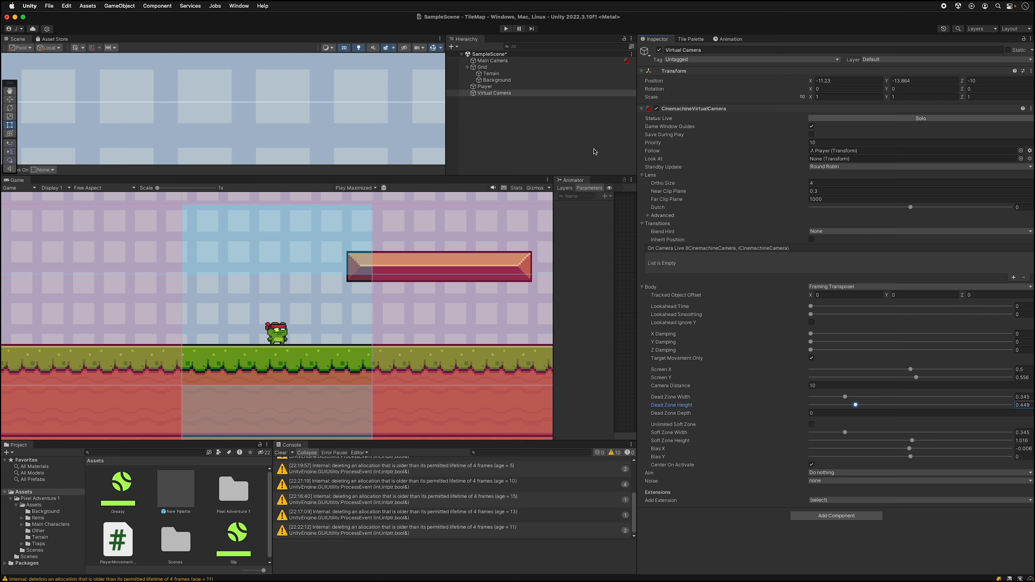
# Step: Run the game and jump the Player onto the orange platform and up to the first grey one to test the shorter dead zone
pyautogui.press('super+p')
pyautogui.press('space')
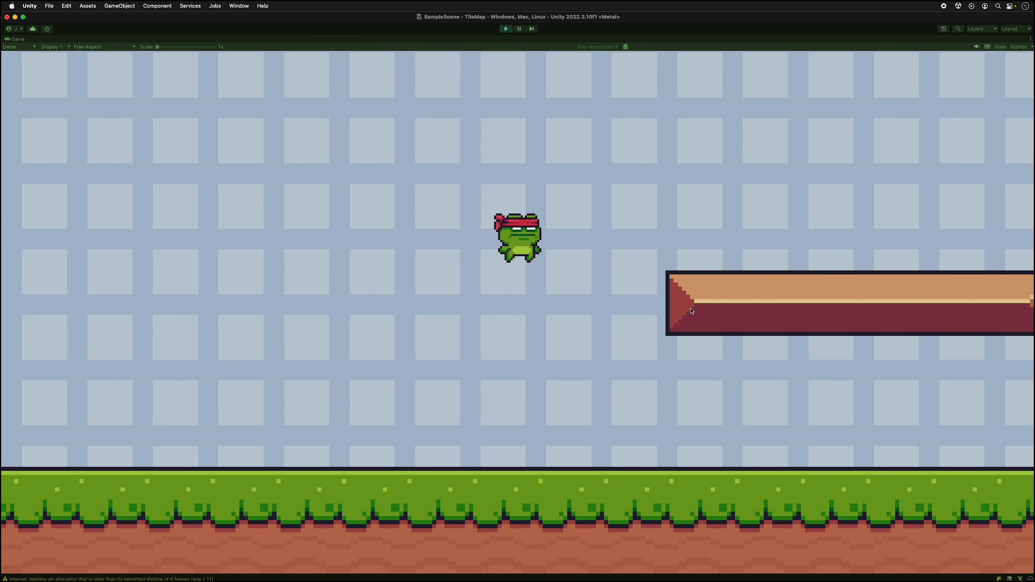
pyautogui.press('Right')
pyautogui.press('space')
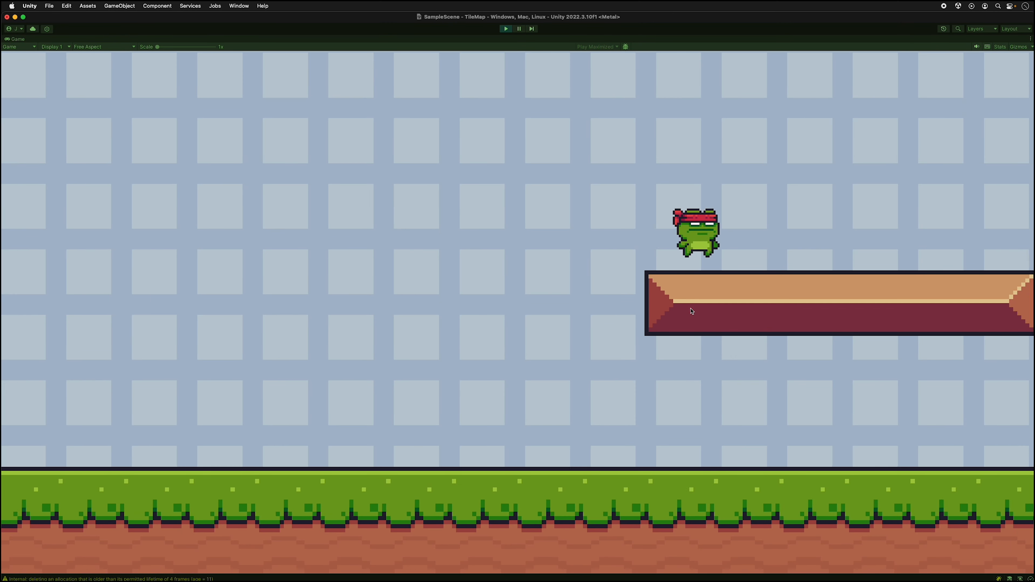
pyautogui.press('Left')
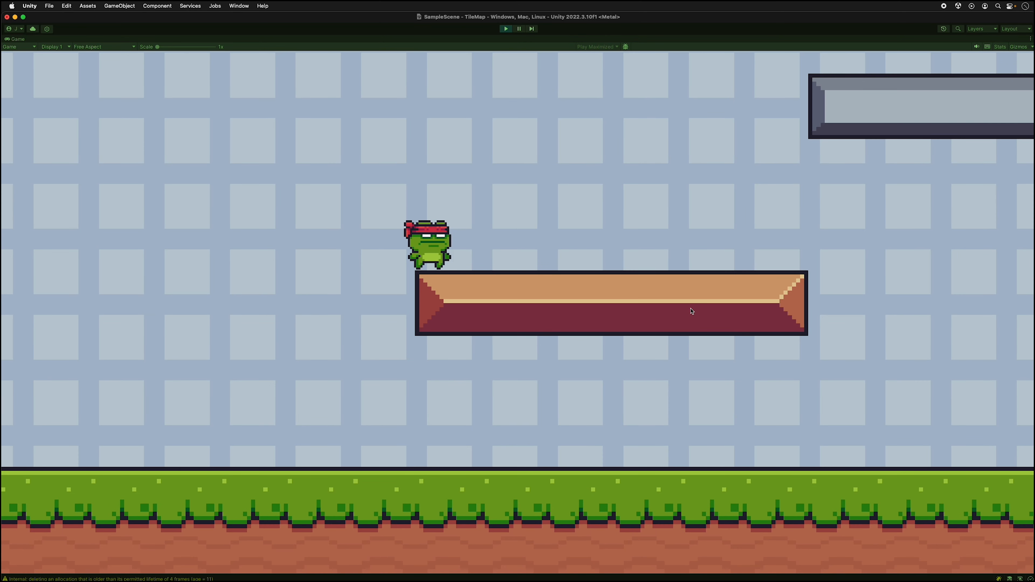
pyautogui.press('space')
pyautogui.press('Right')
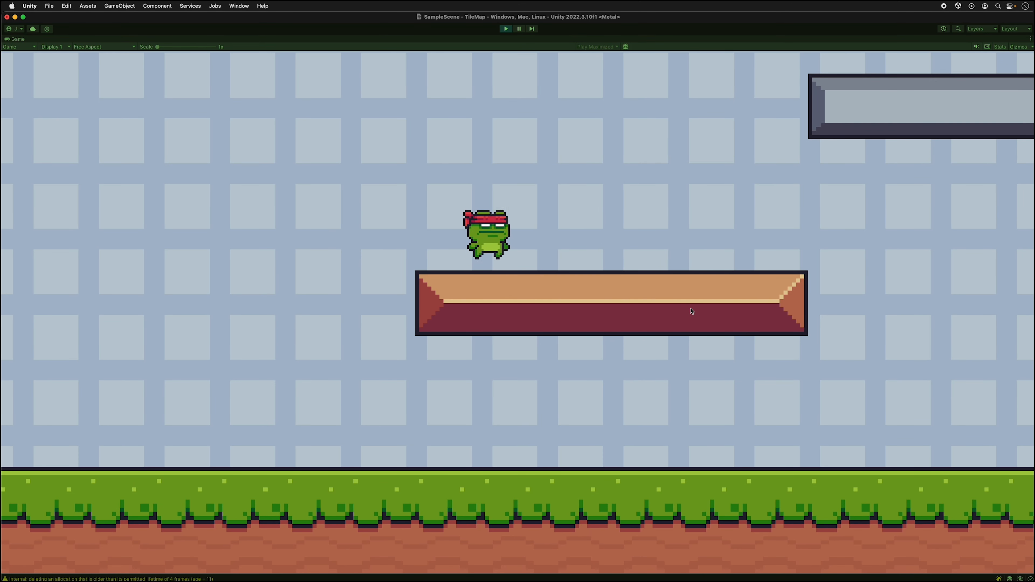
pyautogui.press('Right')
pyautogui.press('space')
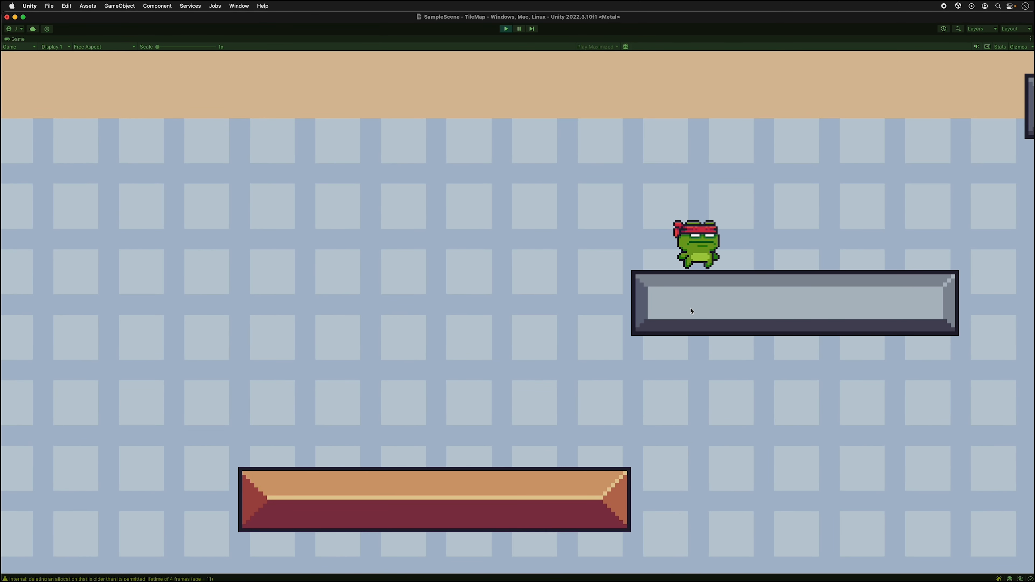
# Step: Jump the Player back and forth between the orange platform and the first grey platform to check vertical camera movement
pyautogui.press('Left')
pyautogui.press('Right')
pyautogui.press('space')
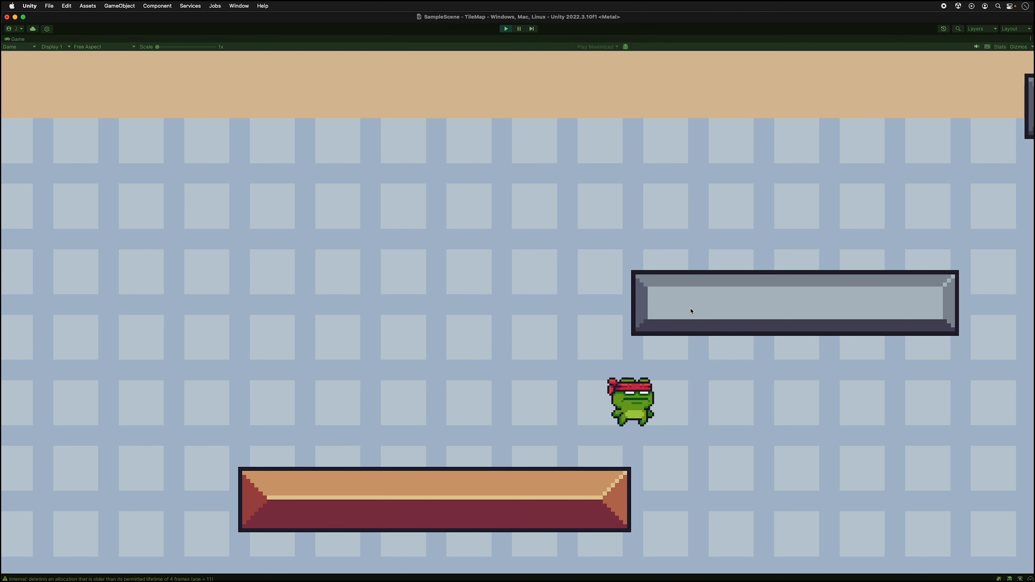
pyautogui.press('Left')
pyautogui.press('space')
pyautogui.press('Right')
pyautogui.press('Left')
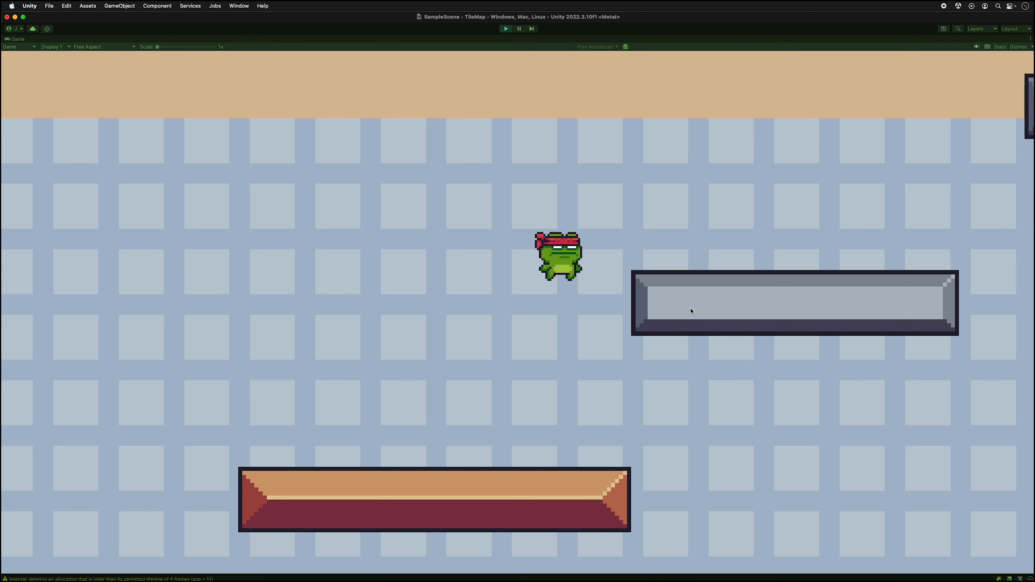
pyautogui.press('space')
pyautogui.press('Right')
pyautogui.press('Left')
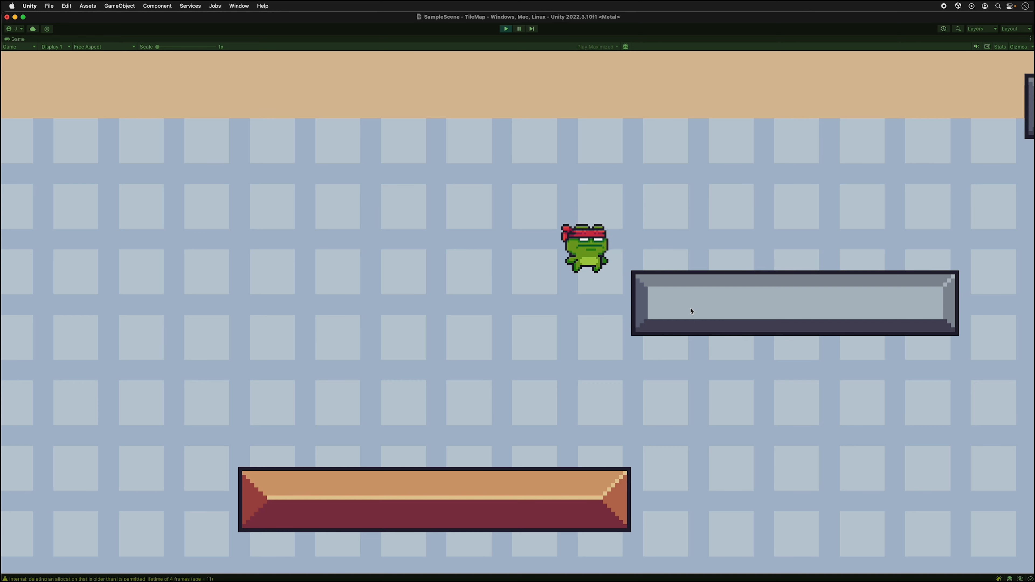
pyautogui.press('Right')
pyautogui.press('Left')
pyautogui.press('space')
pyautogui.press('Right')
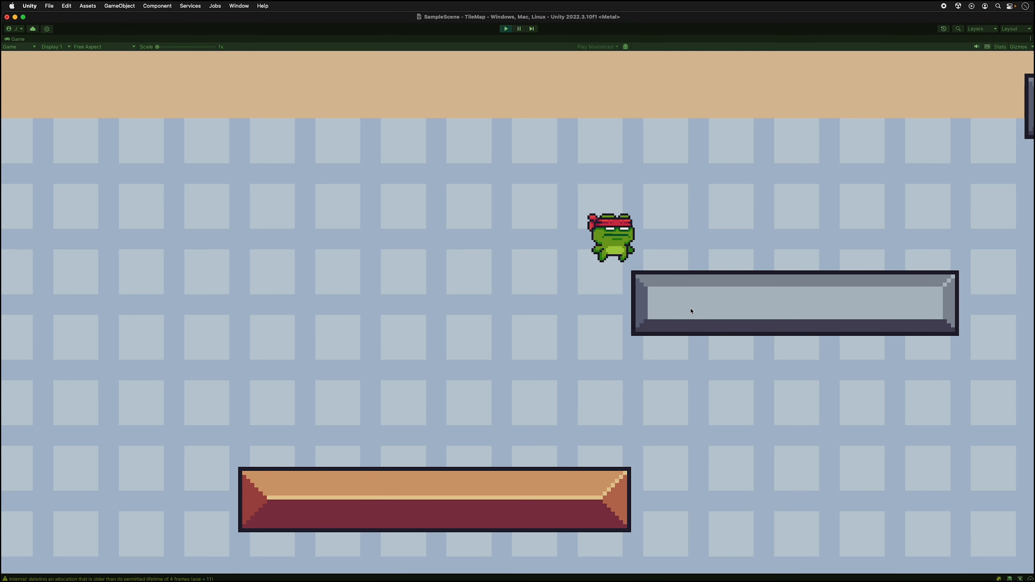
pyautogui.press('Left')
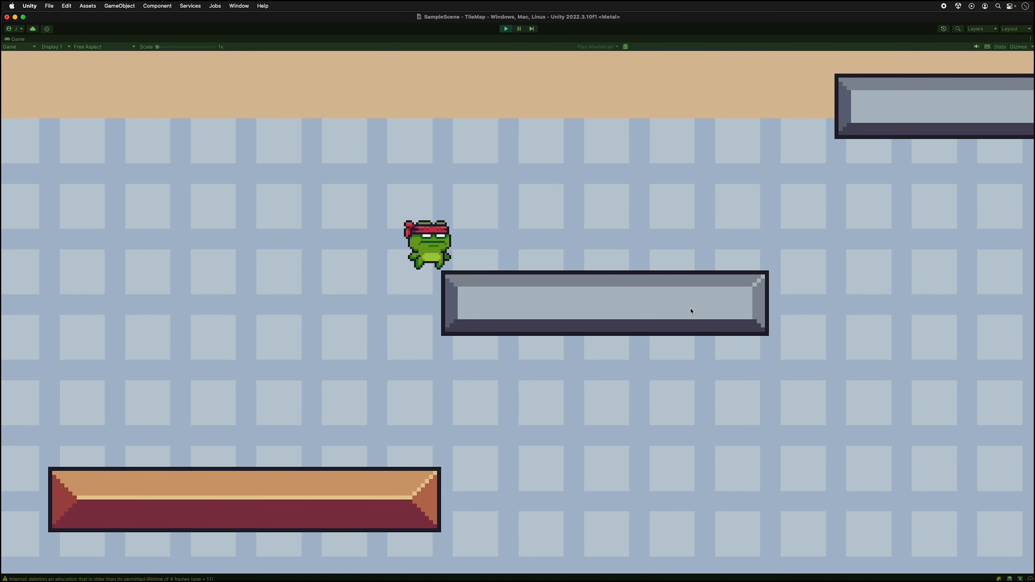
# Step: Climb the Player over the second grey platform to the pink platform to check how the camera follows upward
pyautogui.press('Right')
pyautogui.press('space')
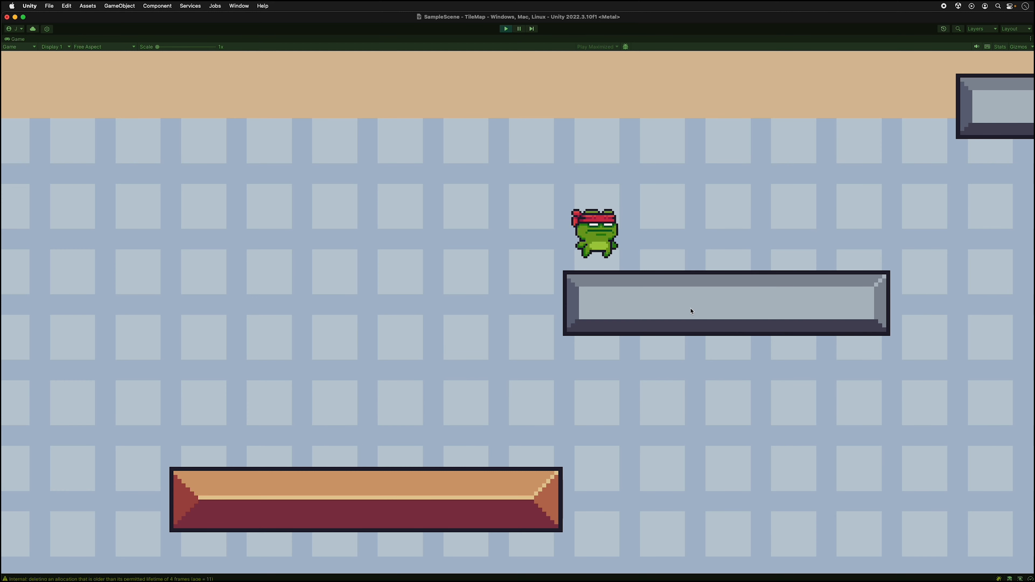
pyautogui.press('space')
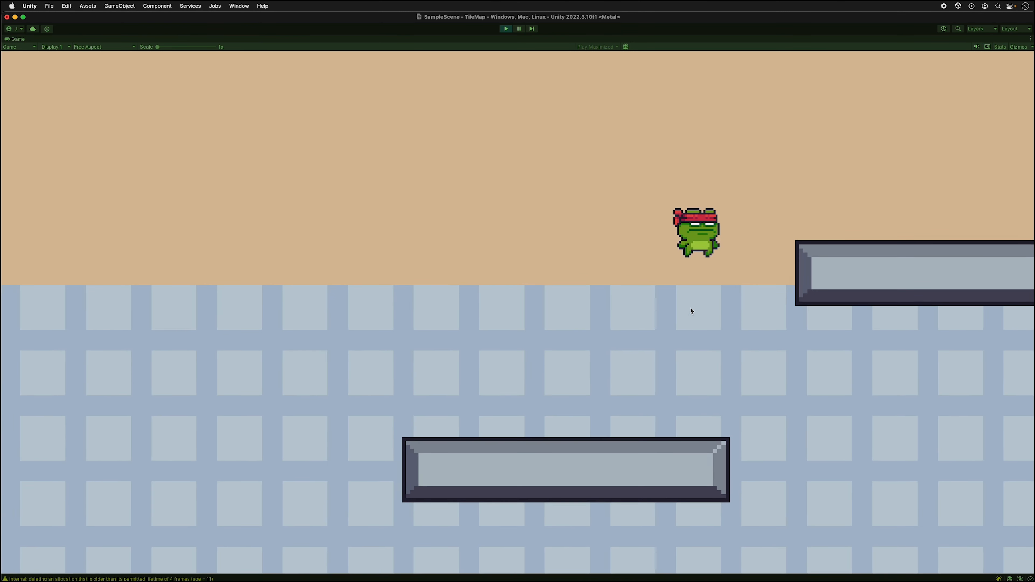
pyautogui.press('Left')
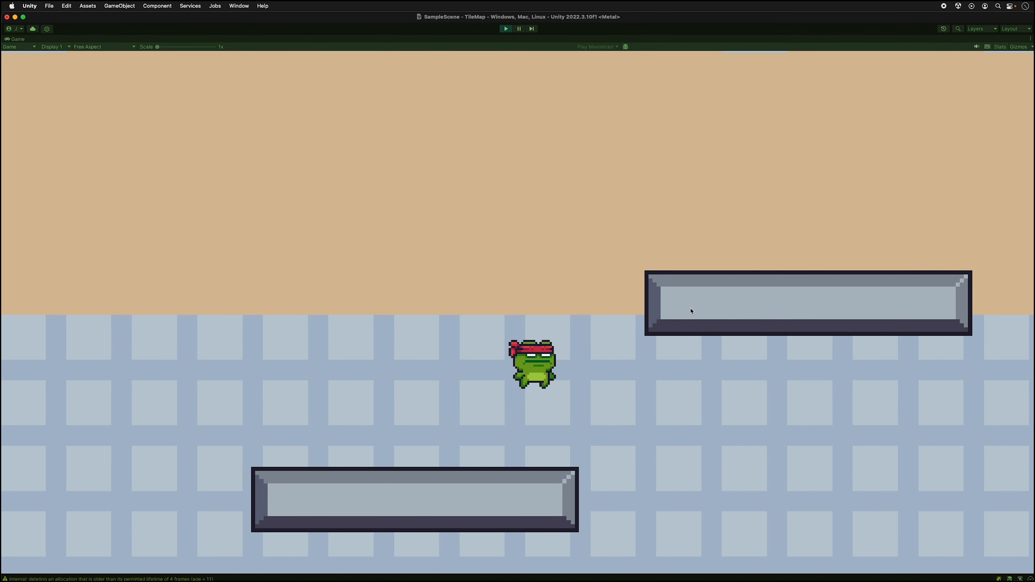
pyautogui.press('space')
pyautogui.press('Right')
pyautogui.press('space')
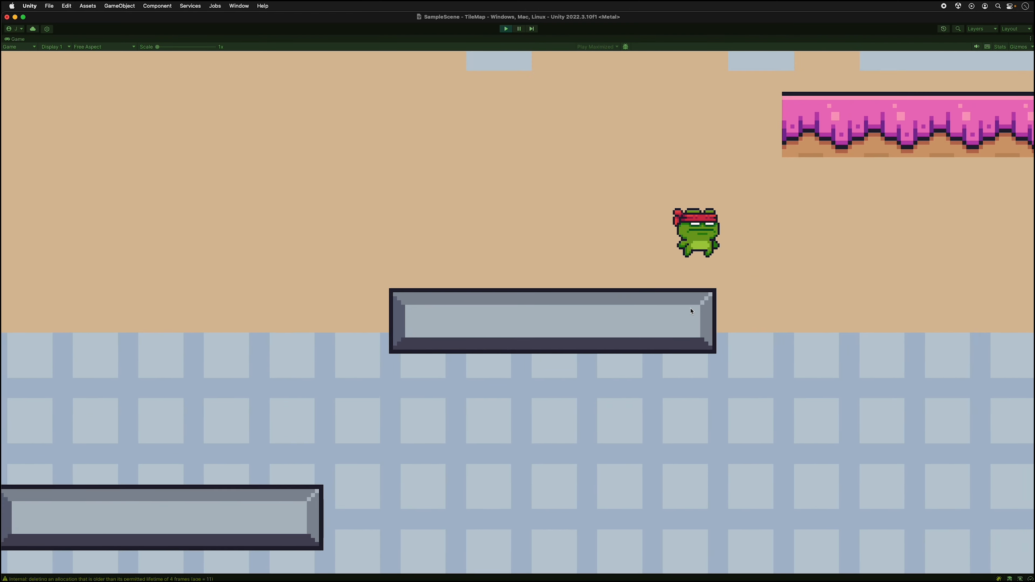
pyautogui.press('Left')
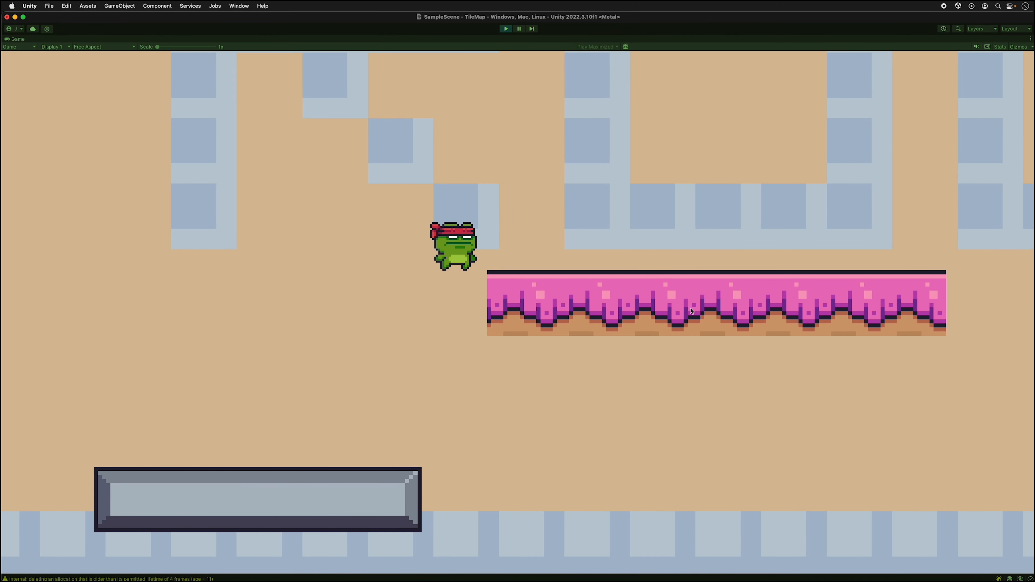
# Step: Drop the Player to the lower grey platform, climb back to the pink one and stop the game
pyautogui.press('Left')
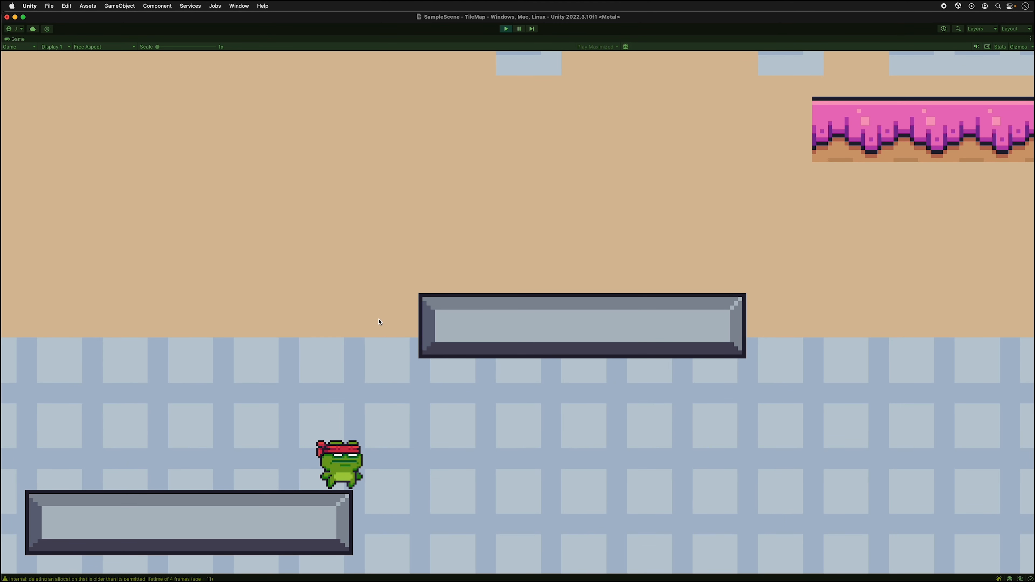
pyautogui.press('space')
pyautogui.press('Right')
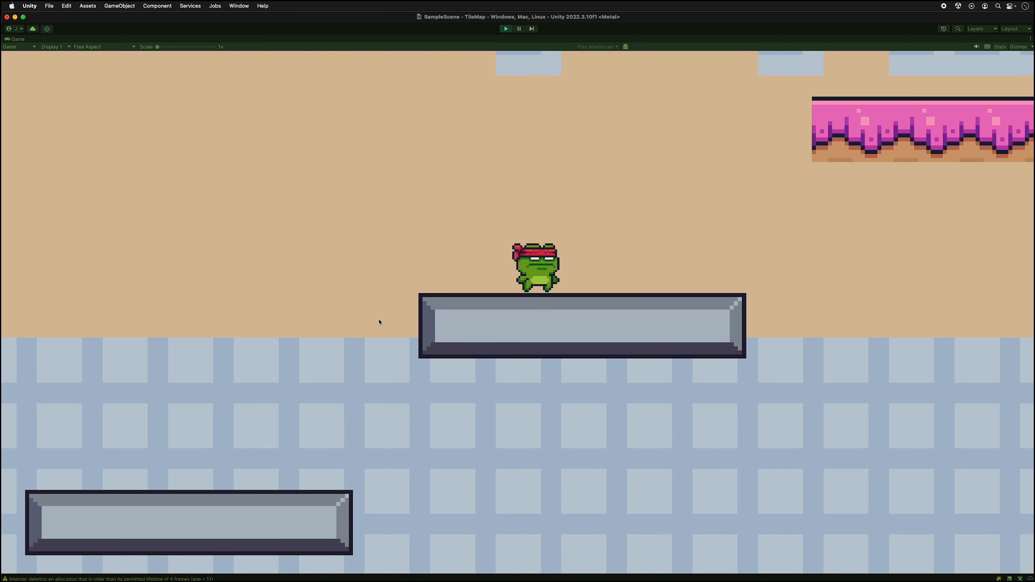
pyautogui.press('space')
pyautogui.press('Right')
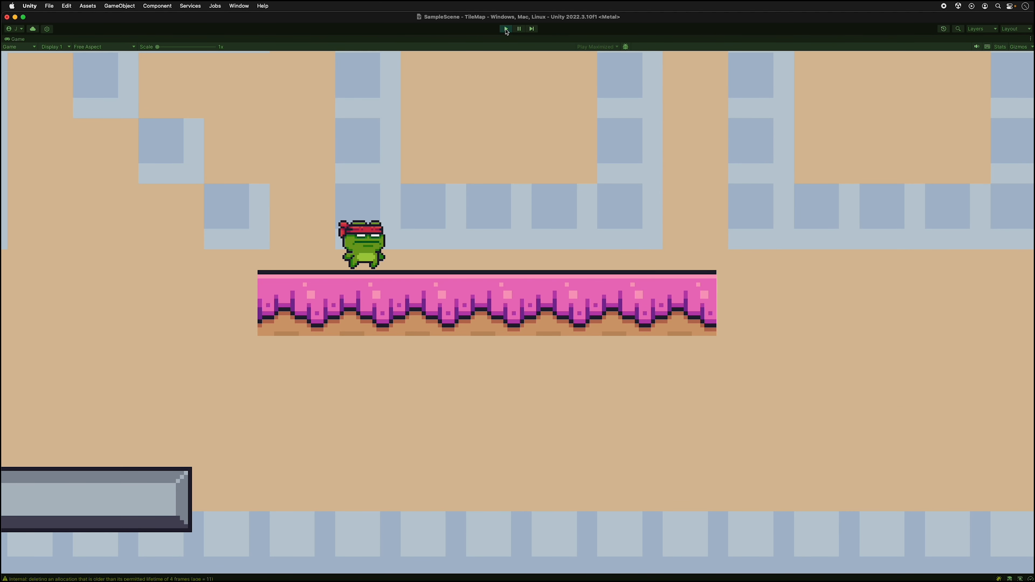
pyautogui.click(506, 29)
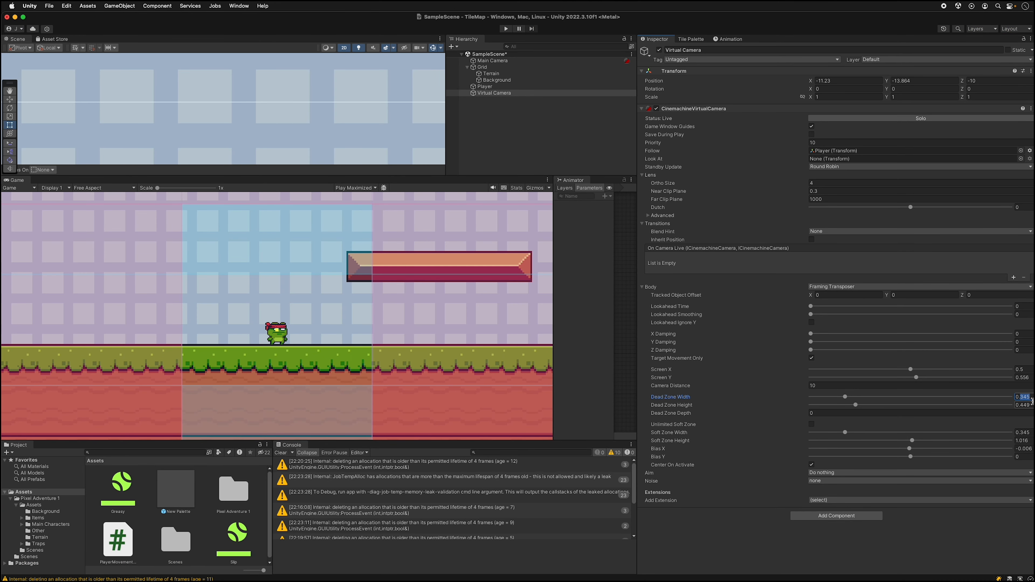
# Step: Set the Virtual Camera's Dead Zone Width to 0.2 and Dead Zone Height to 0.1
pyautogui.write('0.')
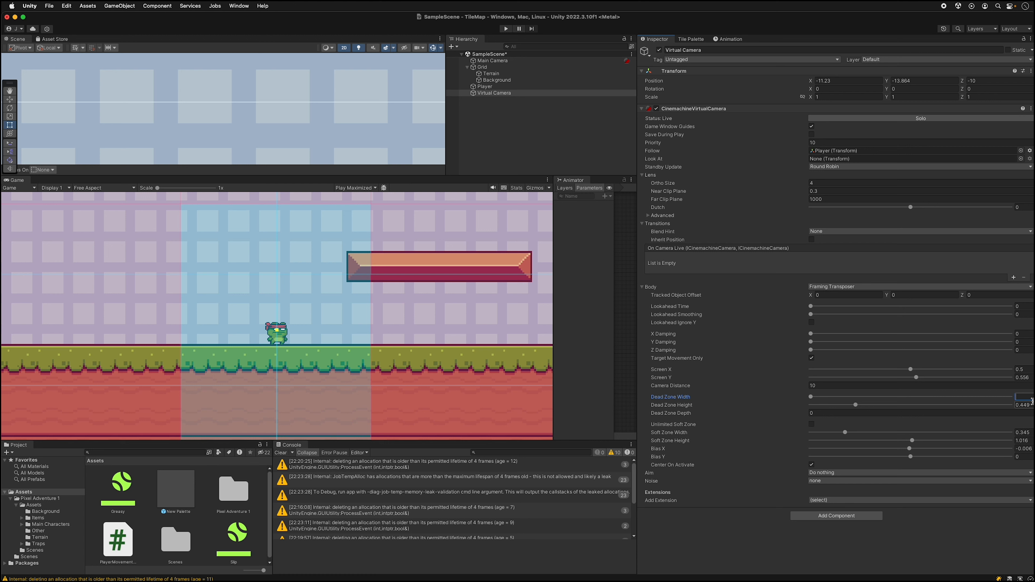
pyautogui.write('2')
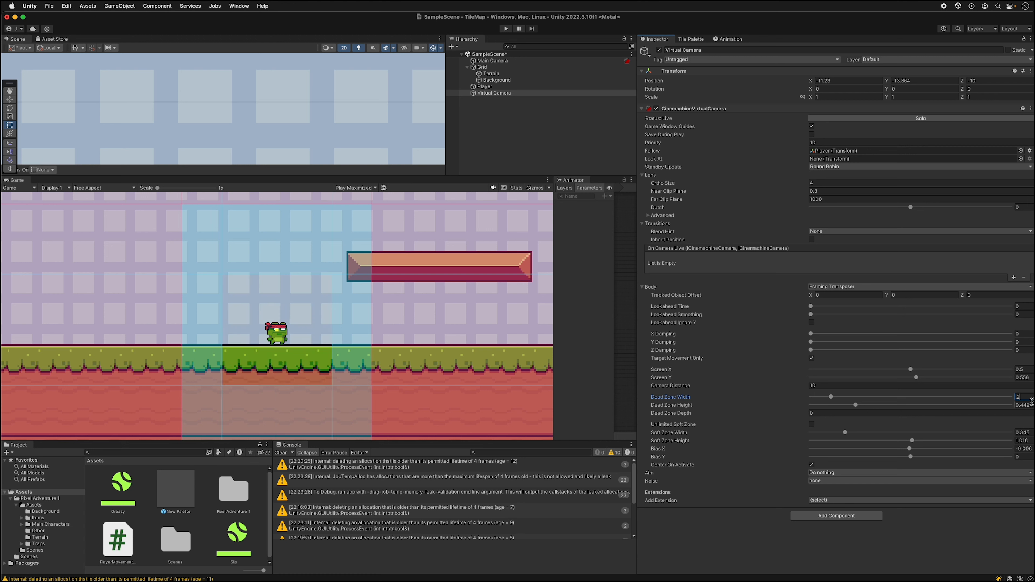
pyautogui.write('0')
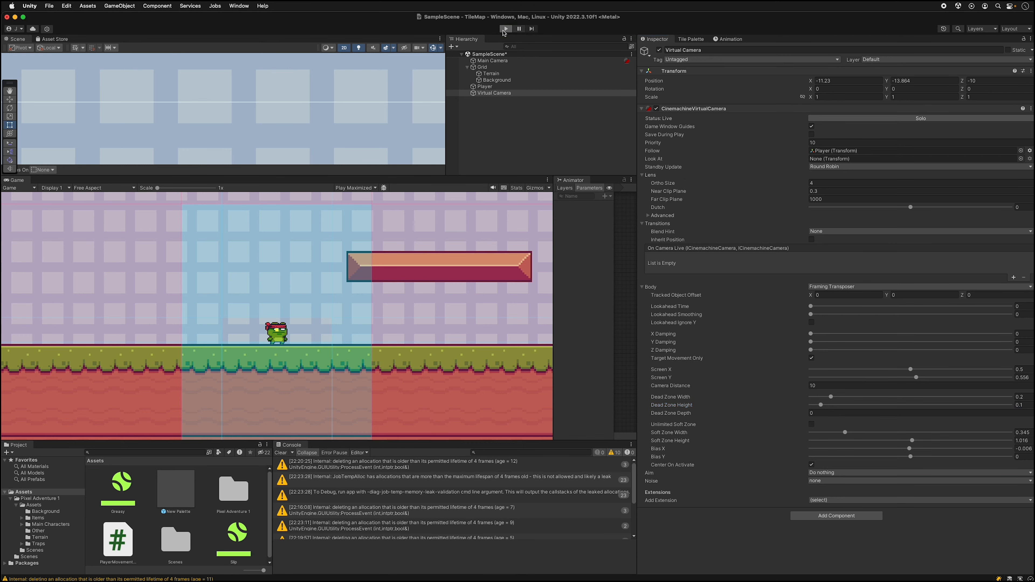
# Step: Run the game and walk the Player left and right on the orange platform to test the narrower dead zone
pyautogui.click(505, 29)
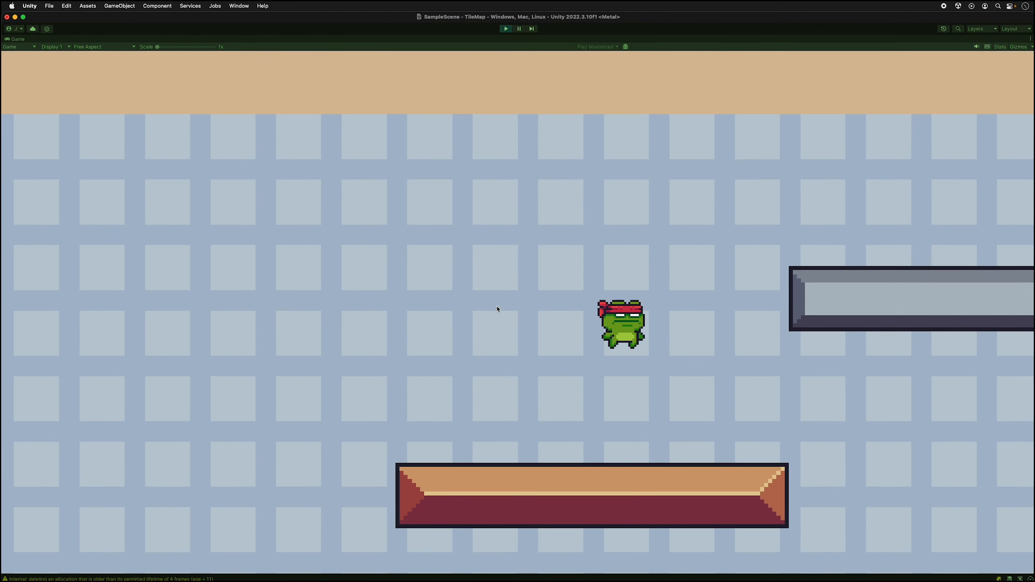
pyautogui.press('Left')
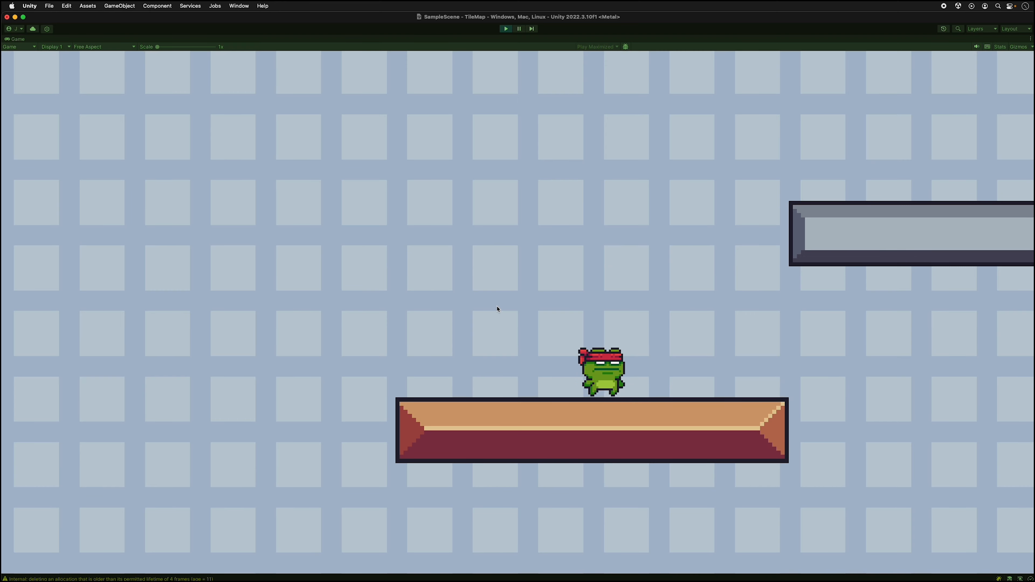
pyautogui.press('Right')
pyautogui.press('Left')
pyautogui.press('Right')
pyautogui.press('Left')
pyautogui.press('Right')
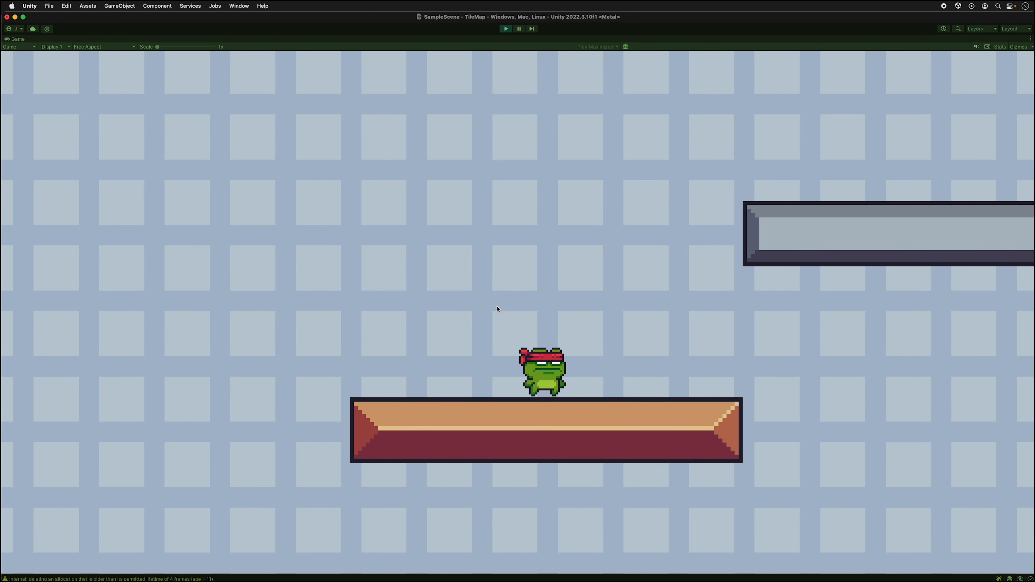
pyautogui.press('Right')
pyautogui.press('Left')
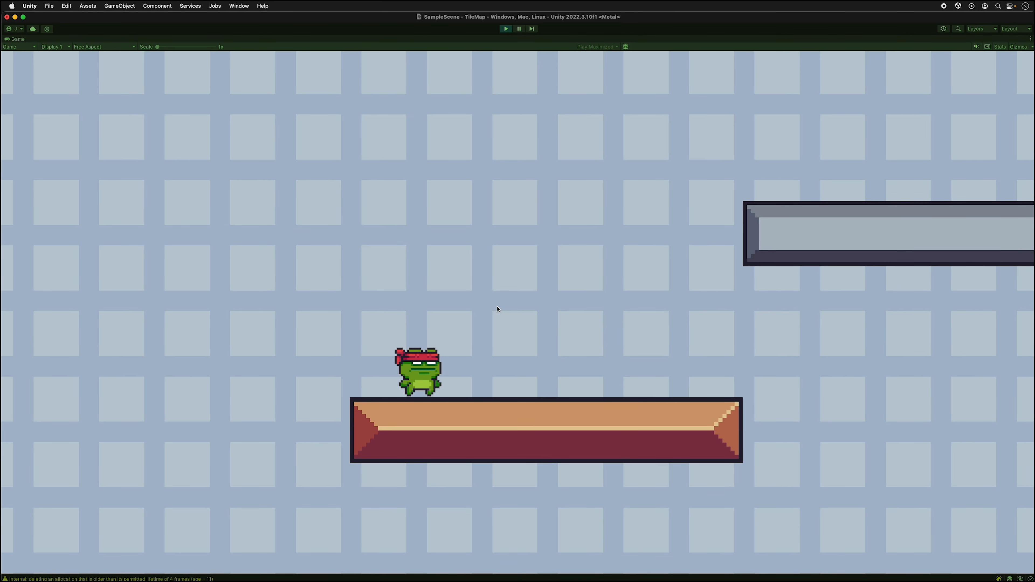
pyautogui.press('Right')
pyautogui.press('Left')
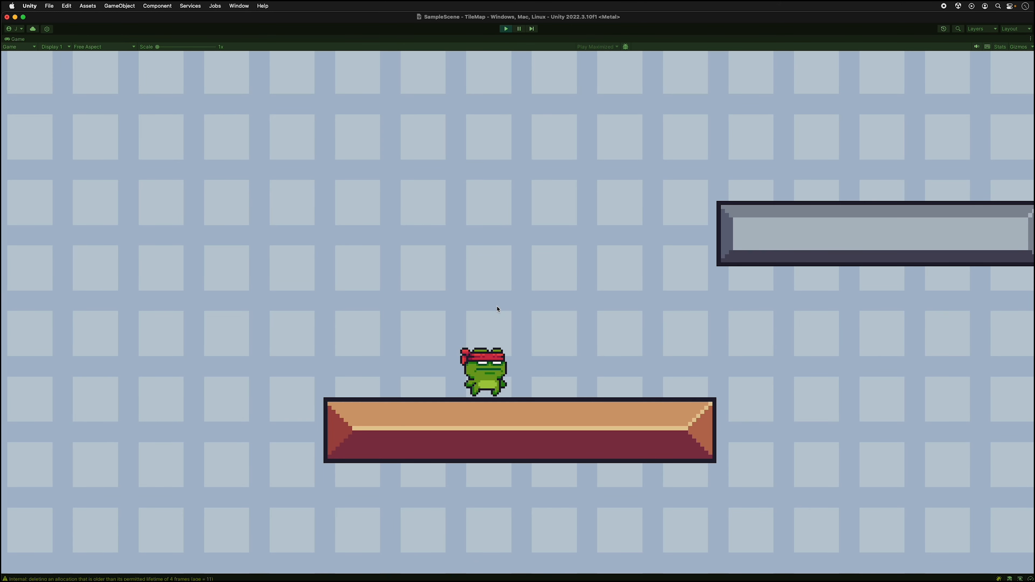
# Step: Jump the Player from the orange platform up over the grey platforms to test the small dead zone vertically
pyautogui.press('Right')
pyautogui.press('space')
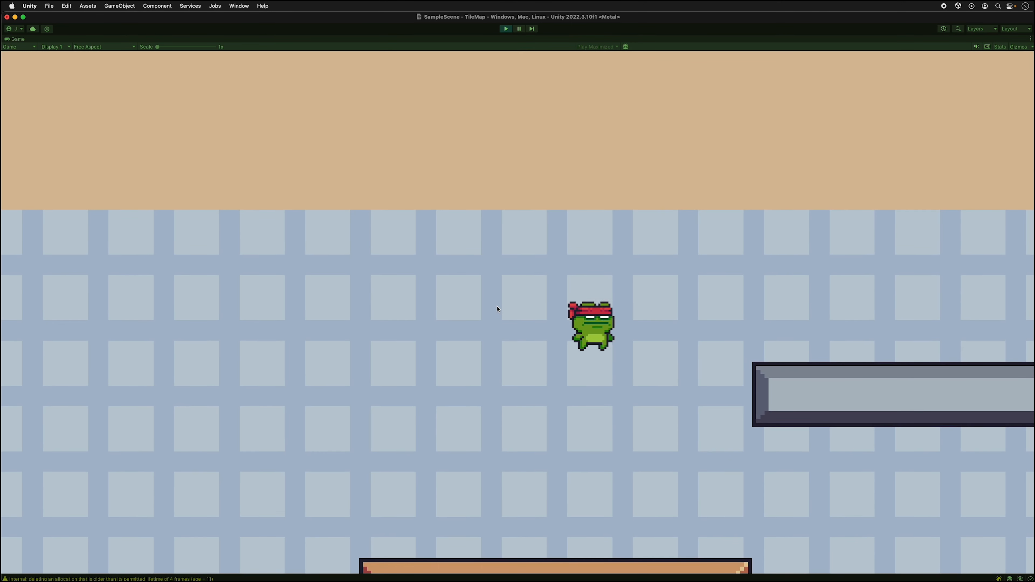
pyautogui.press('Right')
pyautogui.press('space')
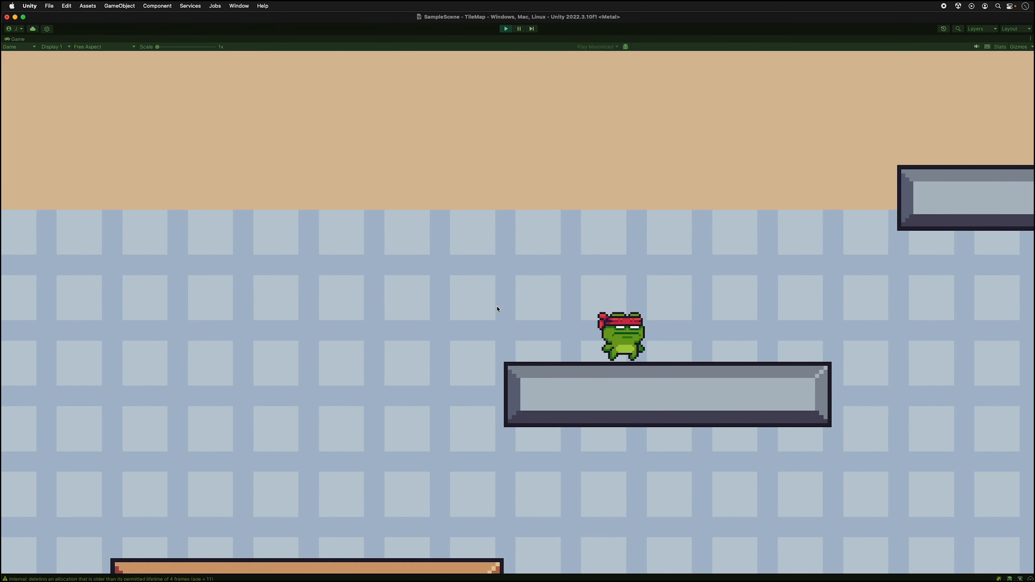
pyautogui.press('space')
pyautogui.press('Right')
pyautogui.press('space')
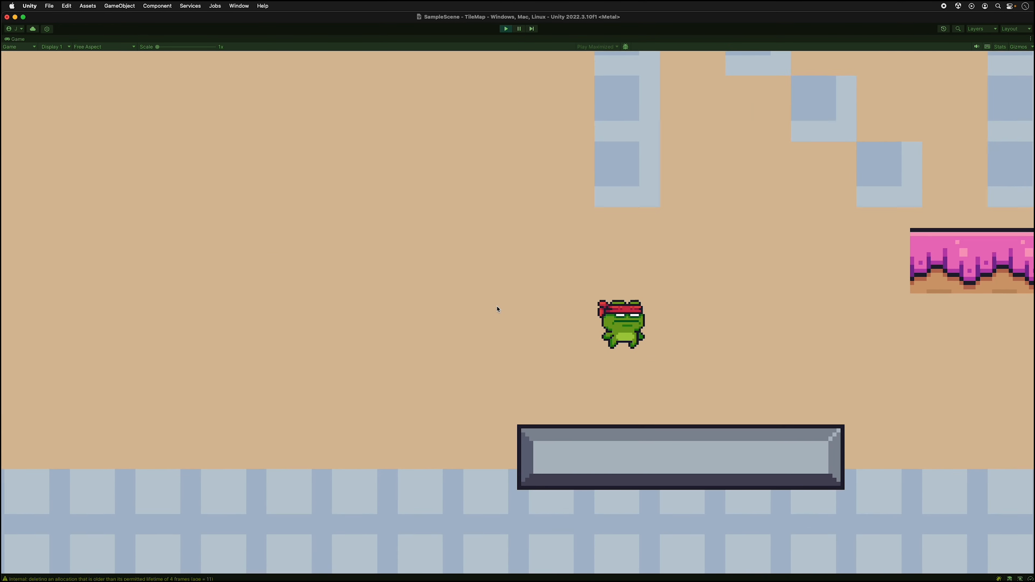
# Step: Drop the Player from the grey platforms to the orange one, walk it to the right edge and stop the game
pyautogui.press('Left')
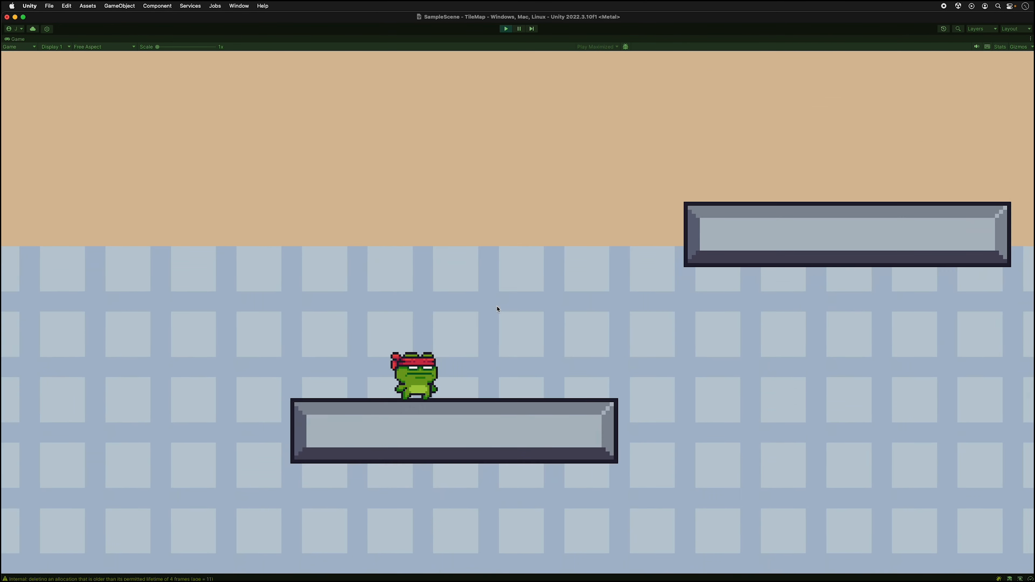
pyautogui.press('Left')
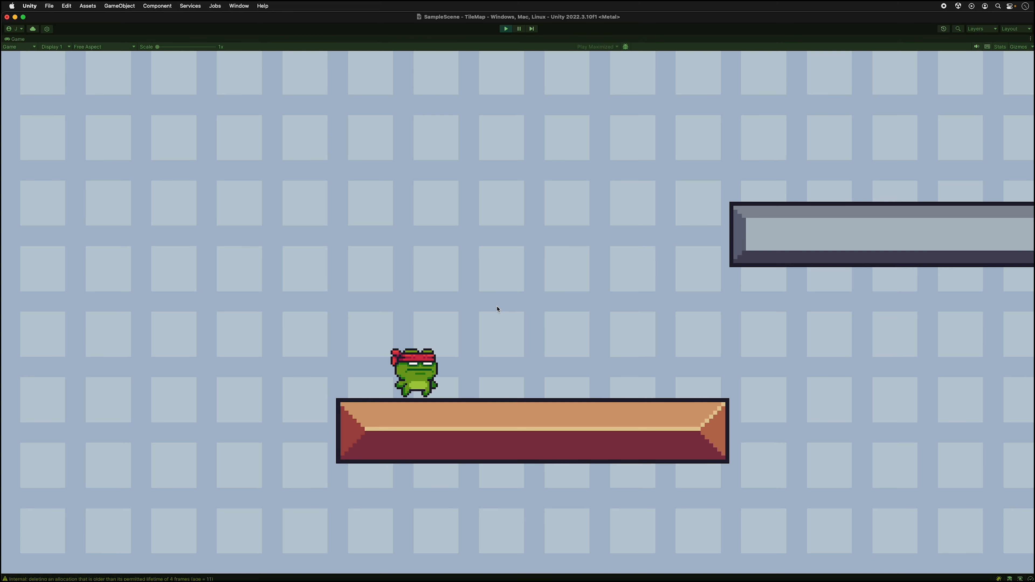
pyautogui.press('Right')
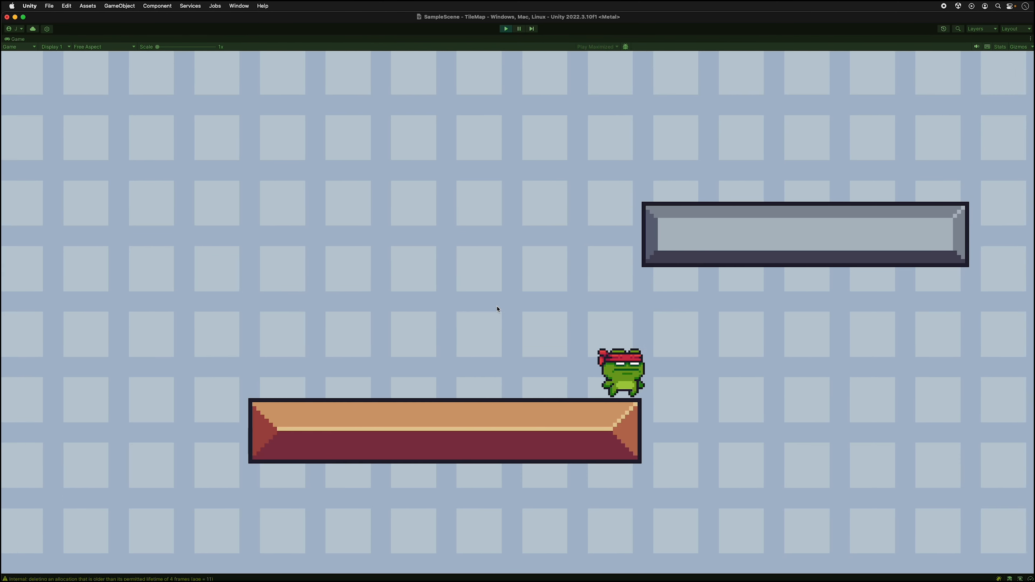
pyautogui.press('Right')
pyautogui.press('super+p')
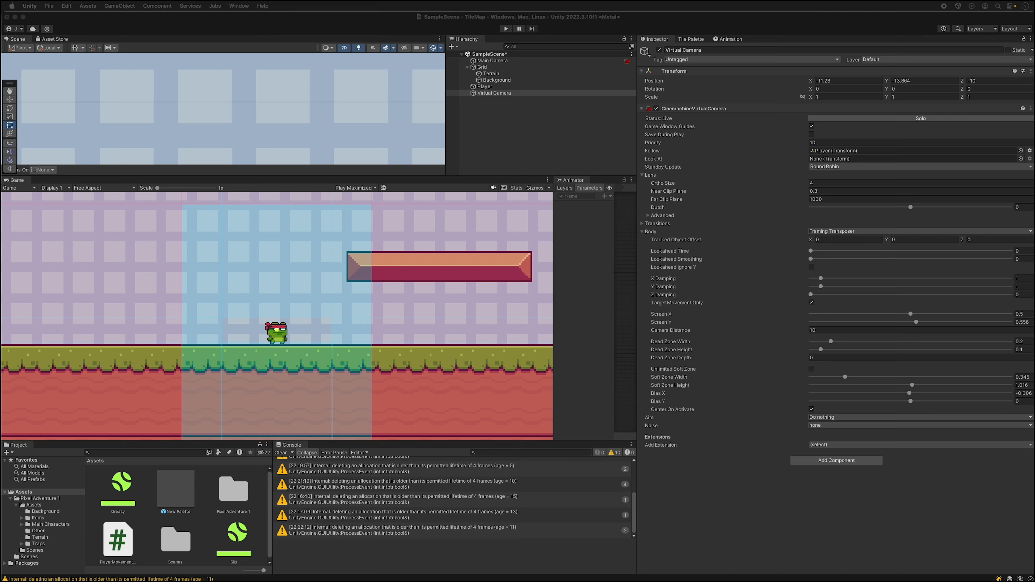
# Step: Run the game and test the camera by jumping the Player near the ground's left edge, then walking it right along the grass
pyautogui.click(506, 29)
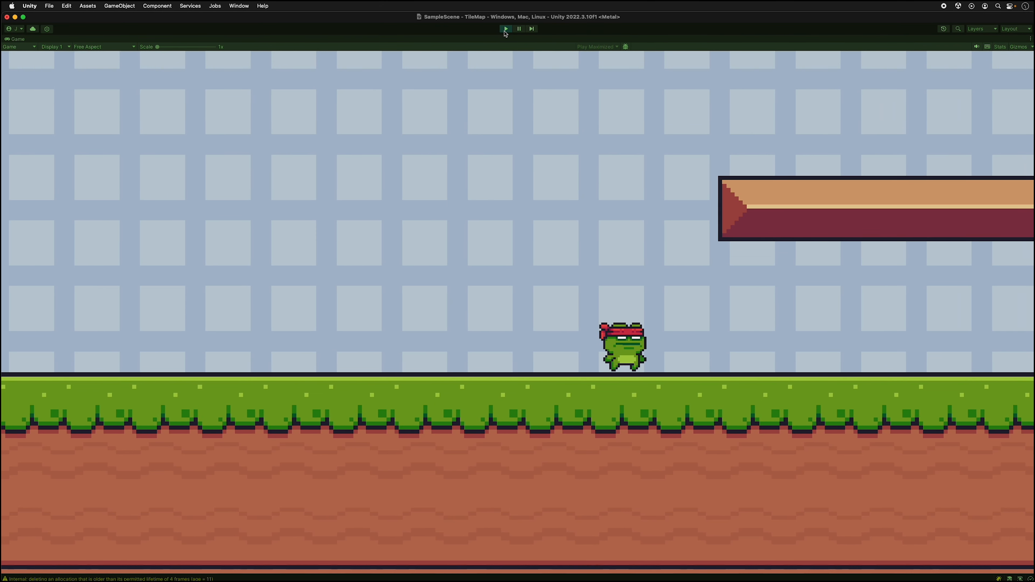
pyautogui.press('Left')
pyautogui.press('space')
pyautogui.press('Right')
pyautogui.press('Left')
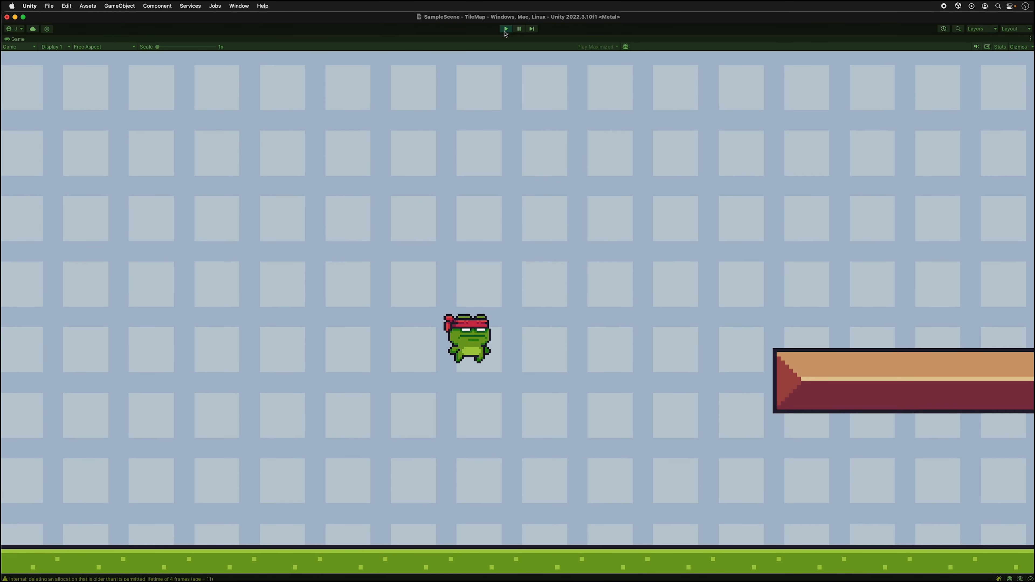
pyautogui.press('Right')
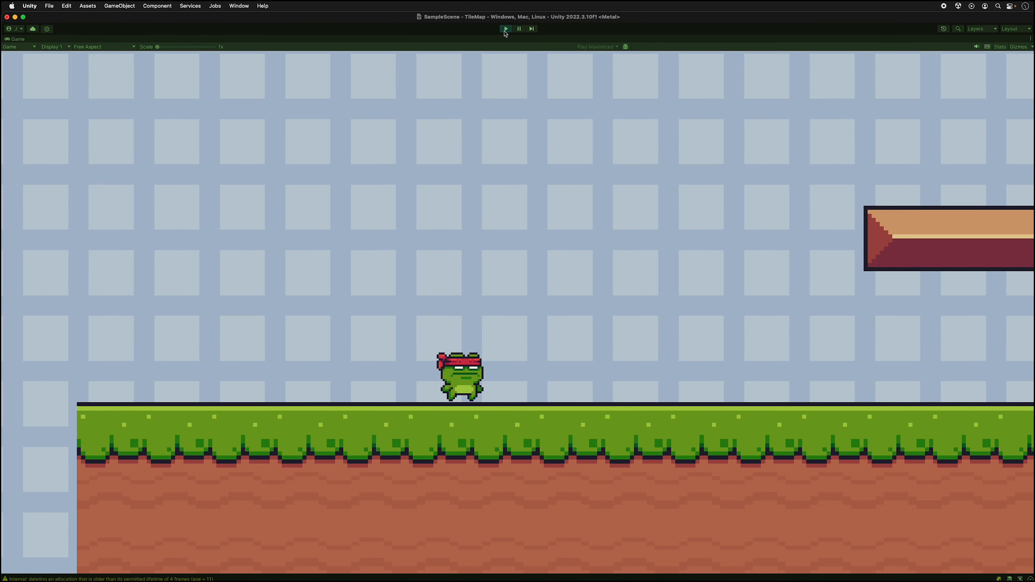
pyautogui.press('Right')
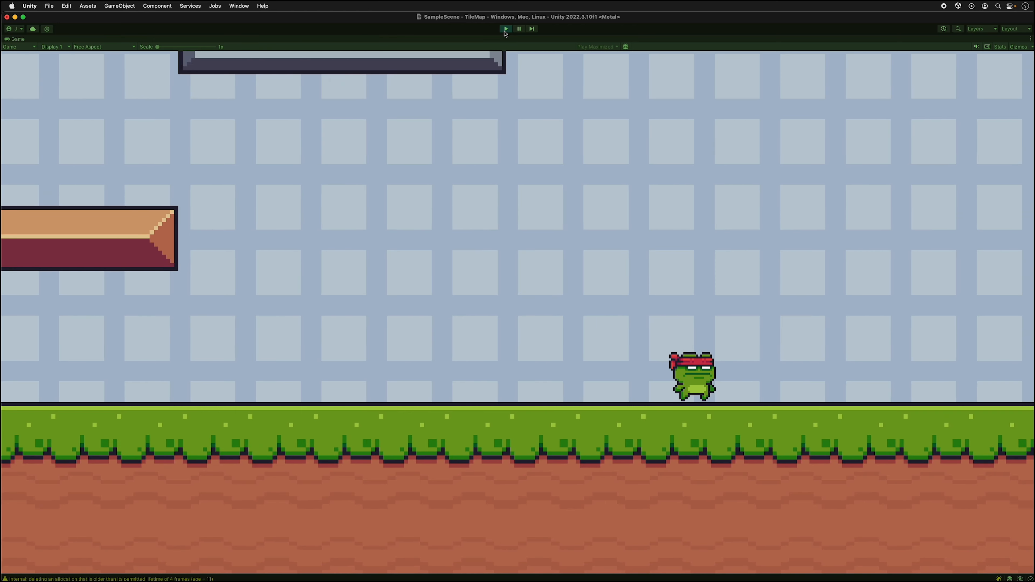
# Step: Walk the Player back and forth between the grass ground's right end and the orange platform, then stop the game
pyautogui.press('Right')
pyautogui.press('Left')
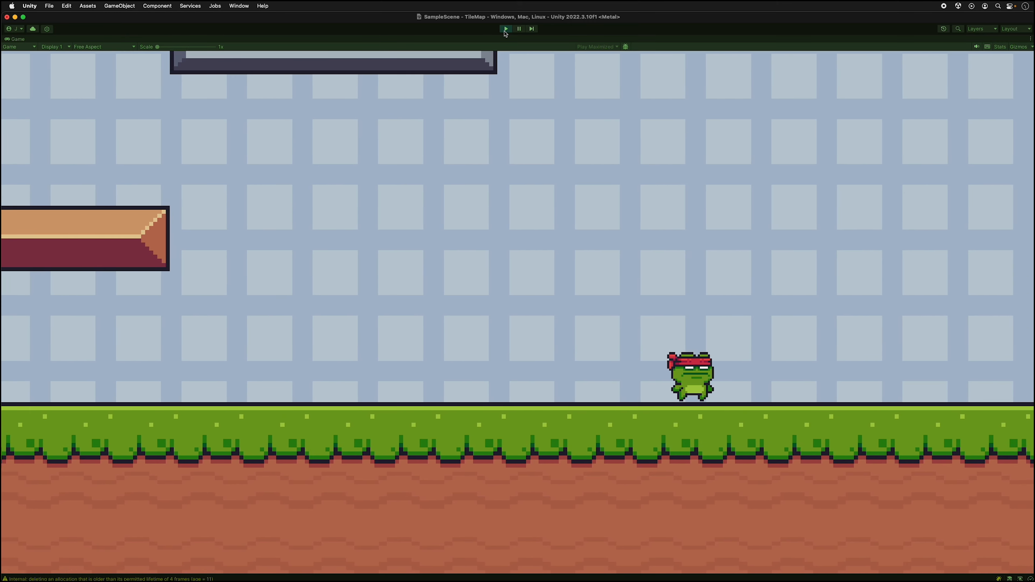
pyautogui.press('Right')
pyautogui.press('Left')
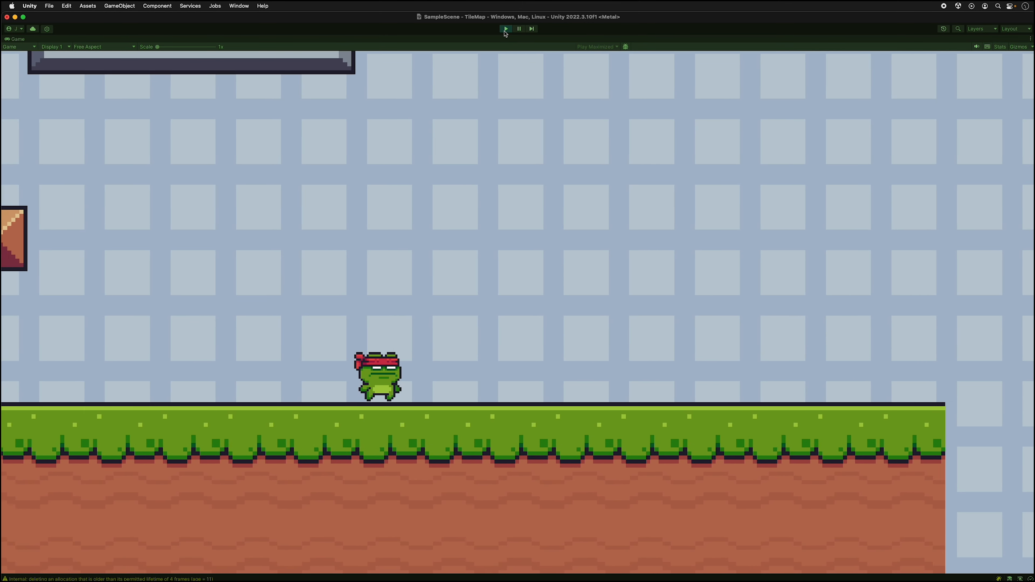
pyautogui.press('Left')
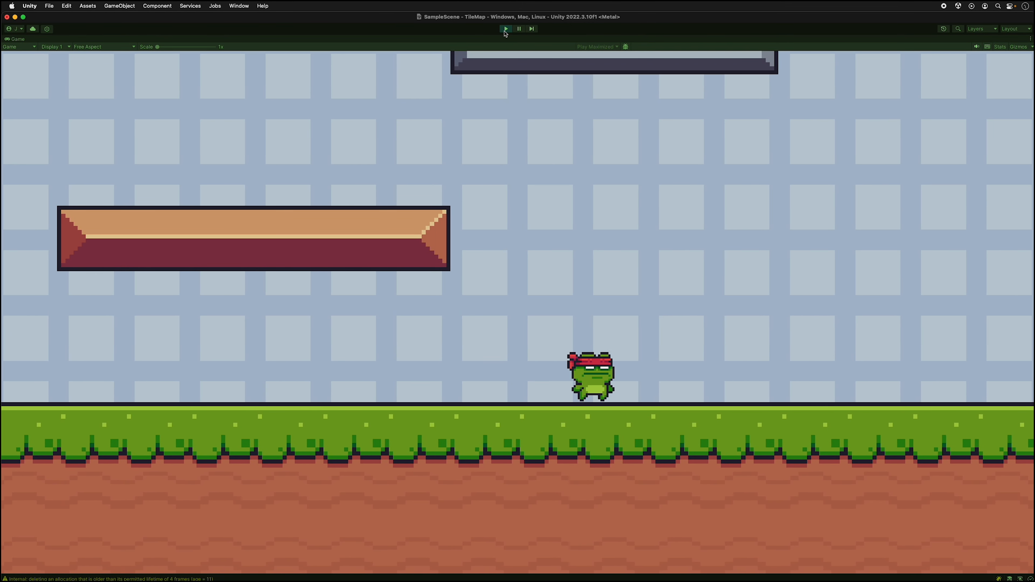
pyautogui.press('Right')
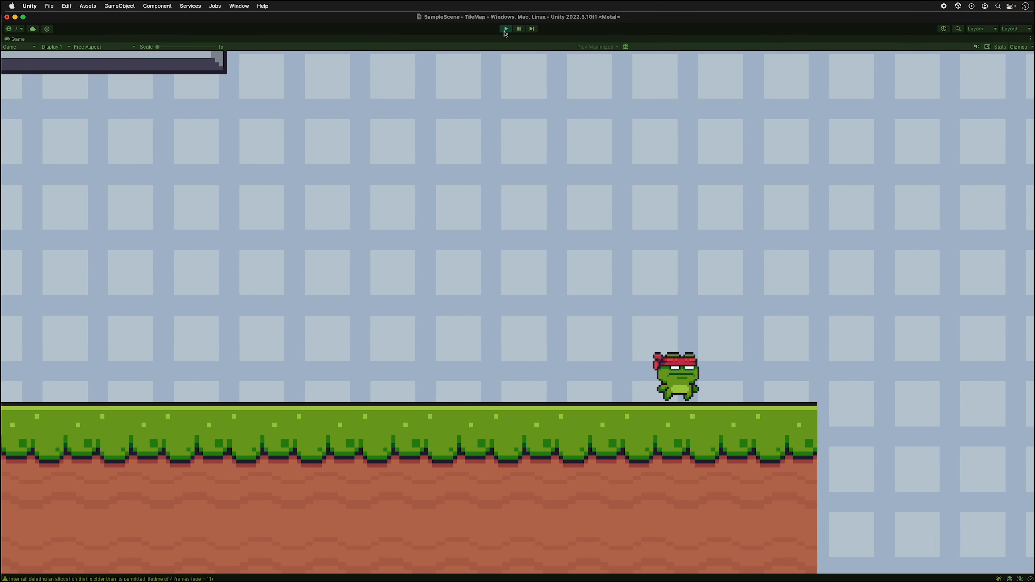
pyautogui.press('Left')
pyautogui.press('Left')
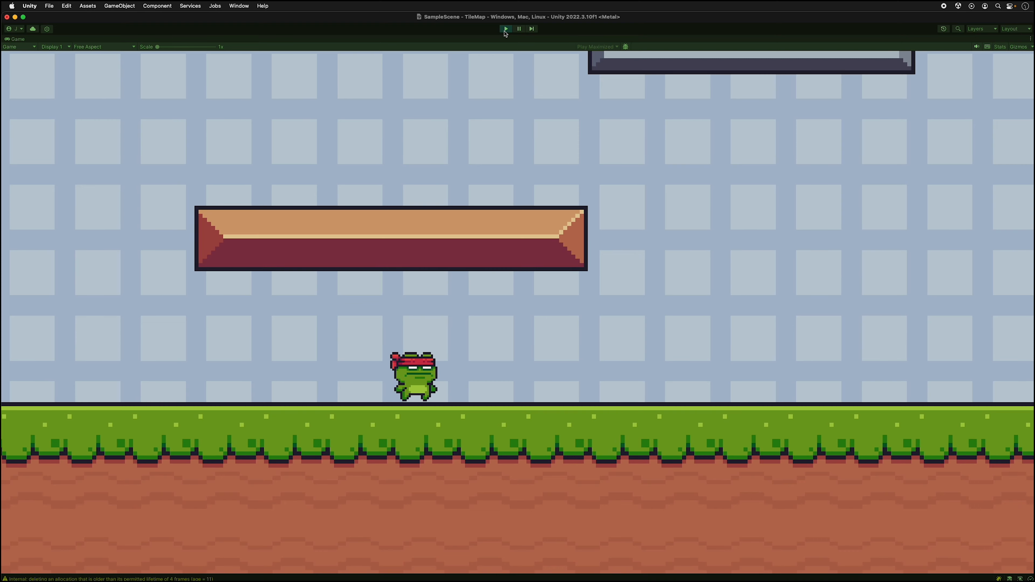
pyautogui.click(505, 30)
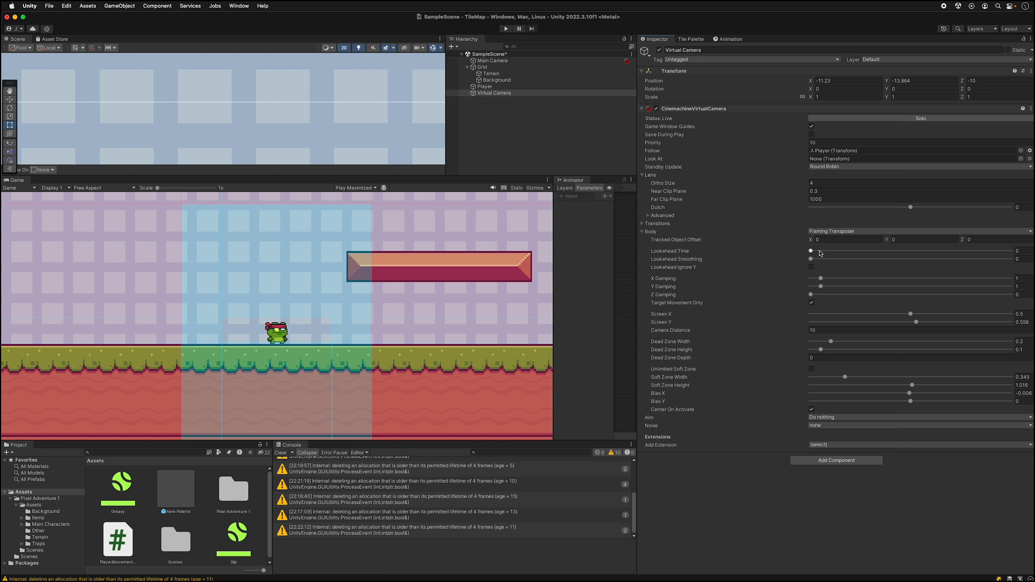
# Step: Set the Virtual Camera's Lookahead Time to about 0.55 and run the game
pyautogui.moveTo(811, 251); pyautogui.dragTo(919, 260)
pyautogui.press('super+p')
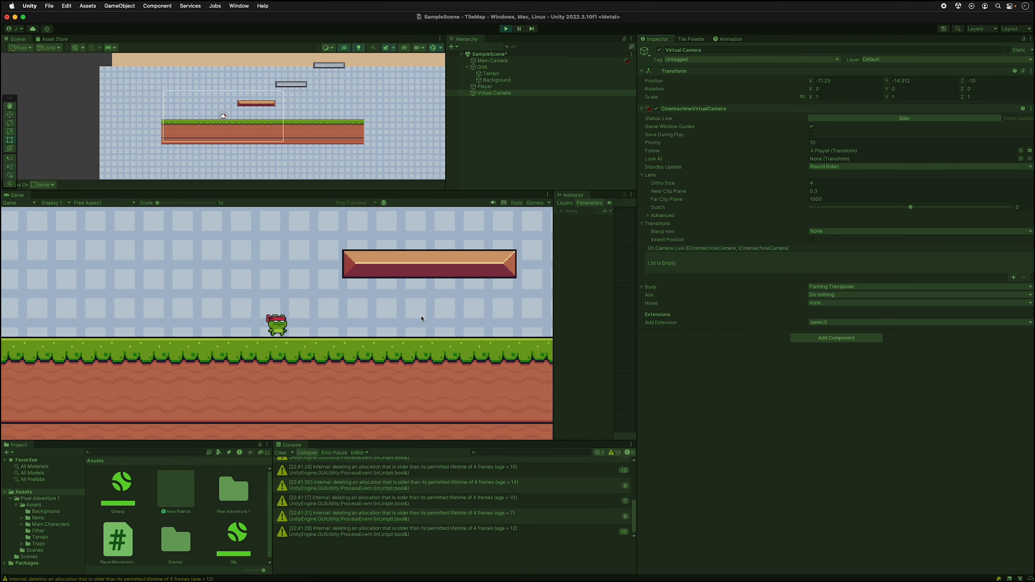
# Step: Expand and collapse the Virtual Camera's Body settings to show and hide the framing guides over the Game view
pyautogui.click(642, 288)
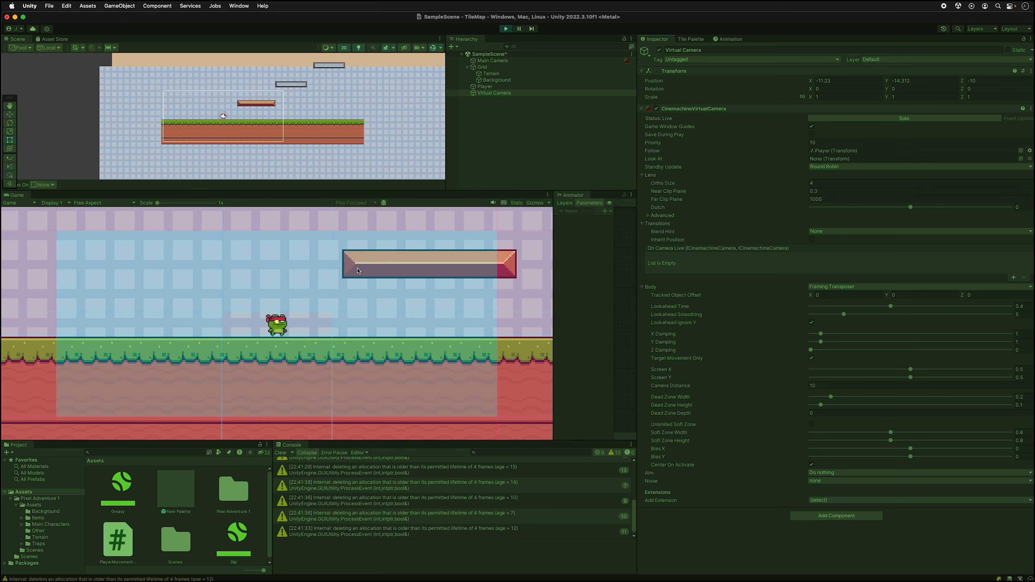
pyautogui.press('Left')
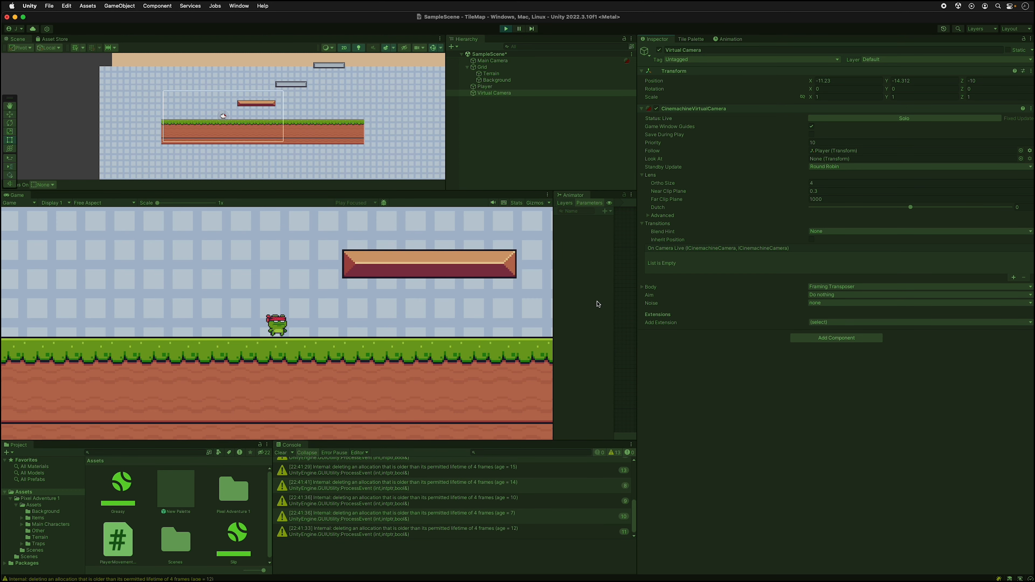
pyautogui.click(642, 287)
pyautogui.click(643, 288)
pyautogui.click(642, 288)
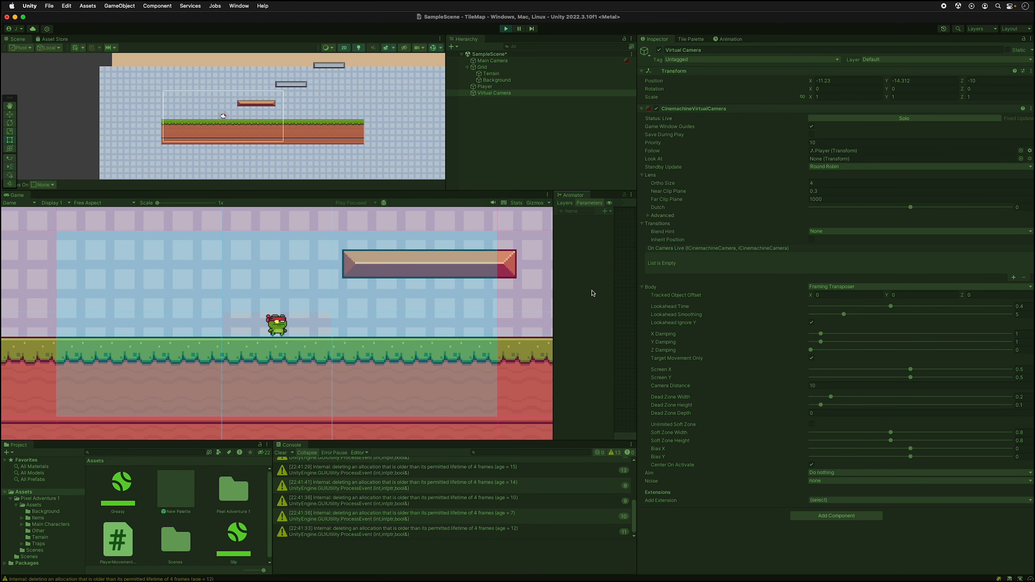
# Step: Walk the Player left and right on the grass with the framing guides shown, collapsing and reopening the Body settings once in between
pyautogui.press('Left')
pyautogui.press('Right')
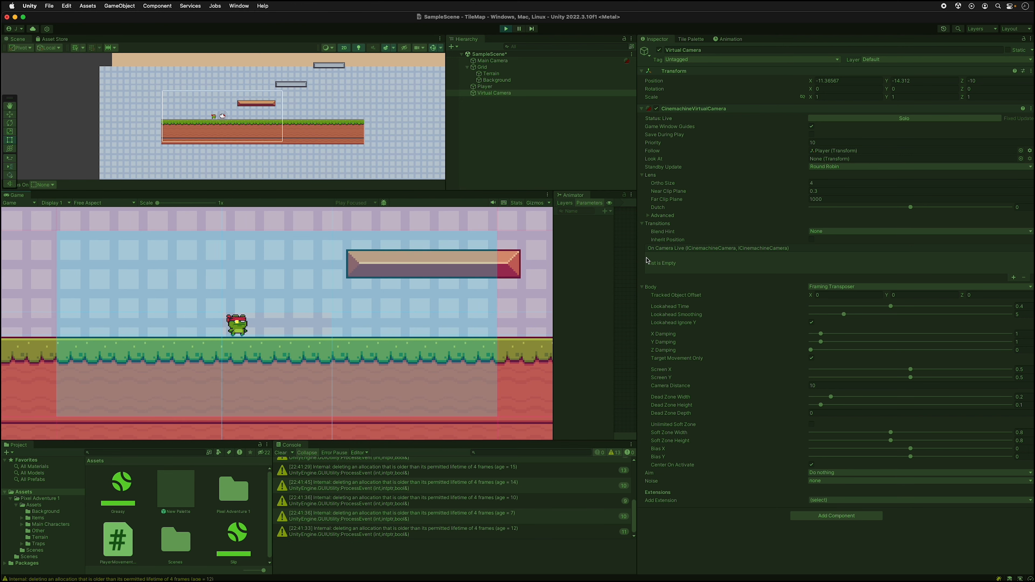
pyautogui.click(642, 287)
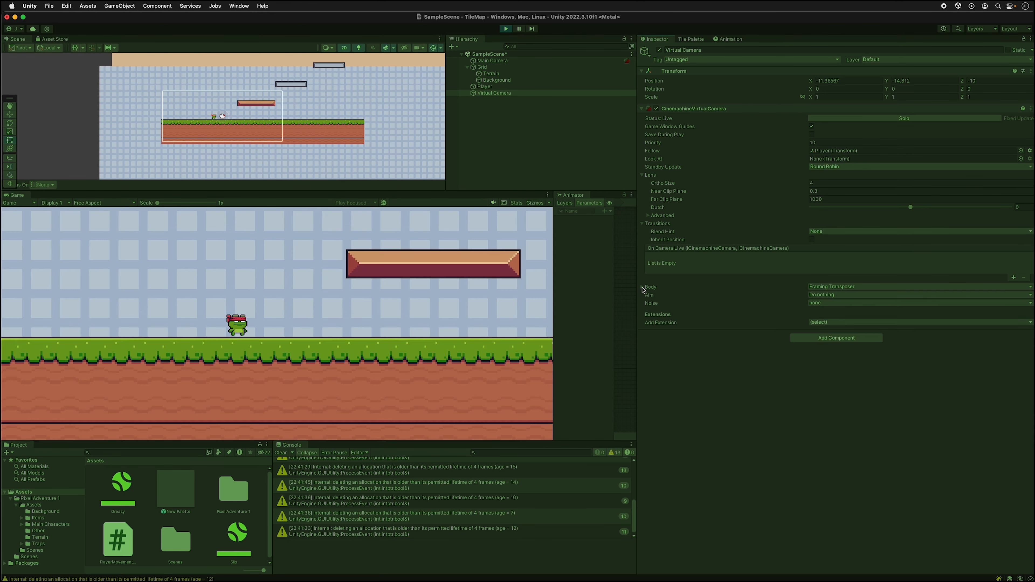
pyautogui.click(642, 287)
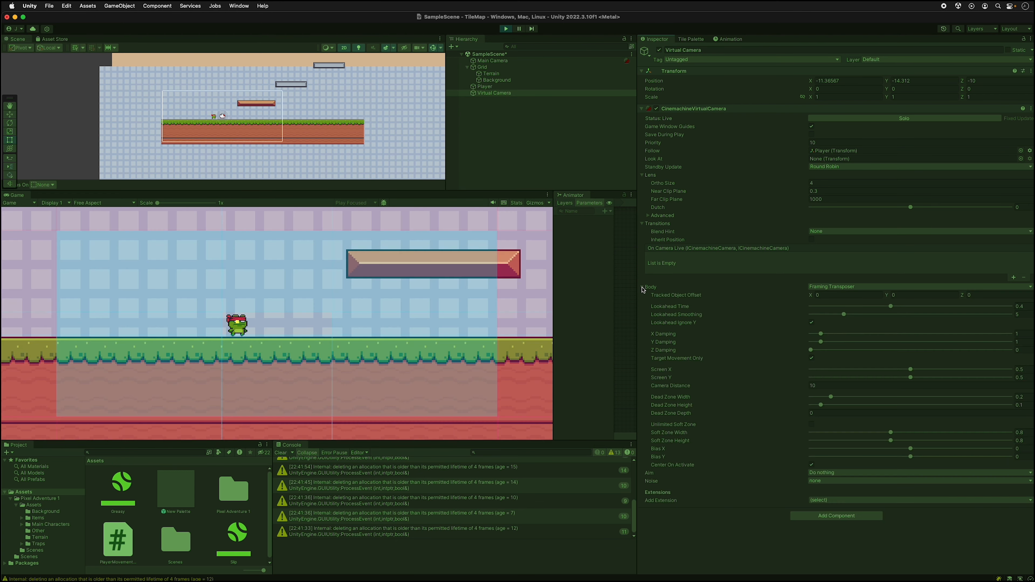
pyautogui.press('Left')
pyautogui.press('Right')
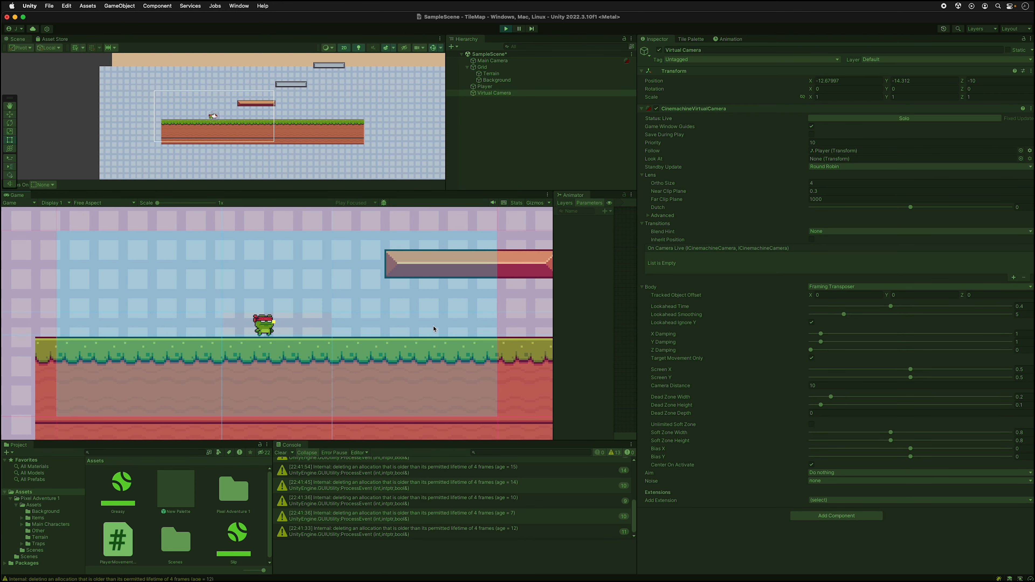
pyautogui.press('Right')
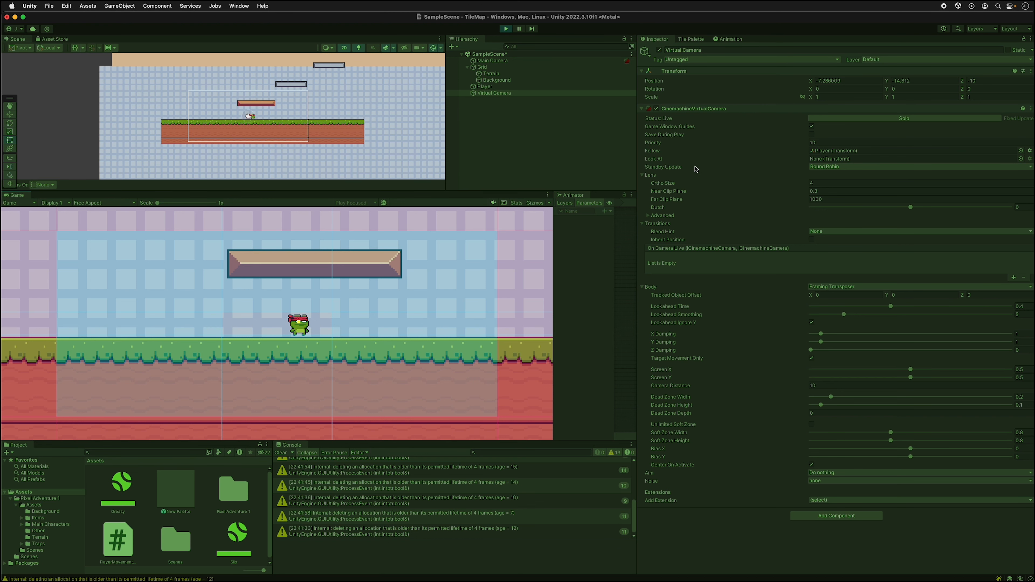
# Step: Turn the Virtual Camera's Game Window Guides off and back on
pyautogui.click(812, 126)
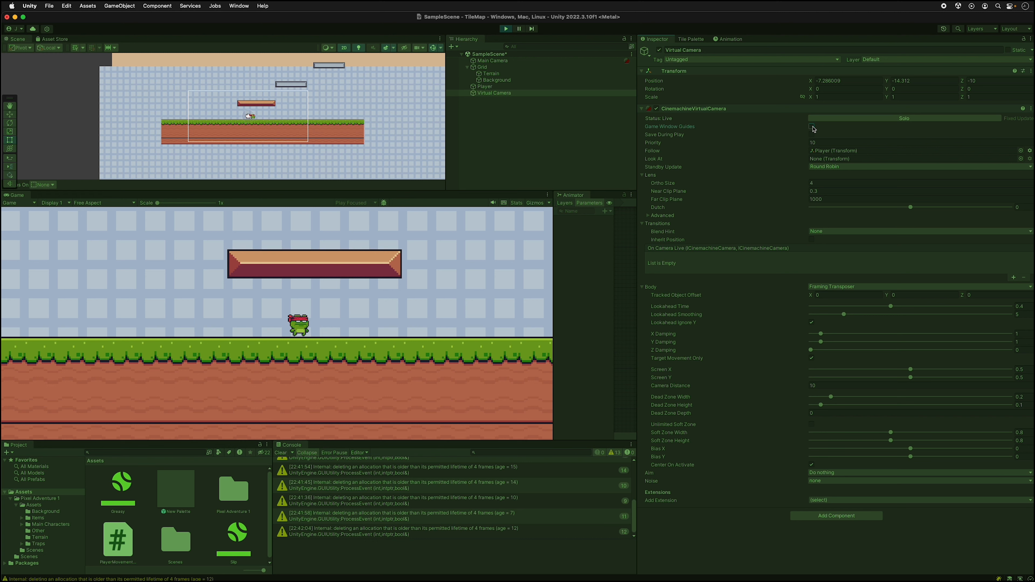
pyautogui.click(812, 127)
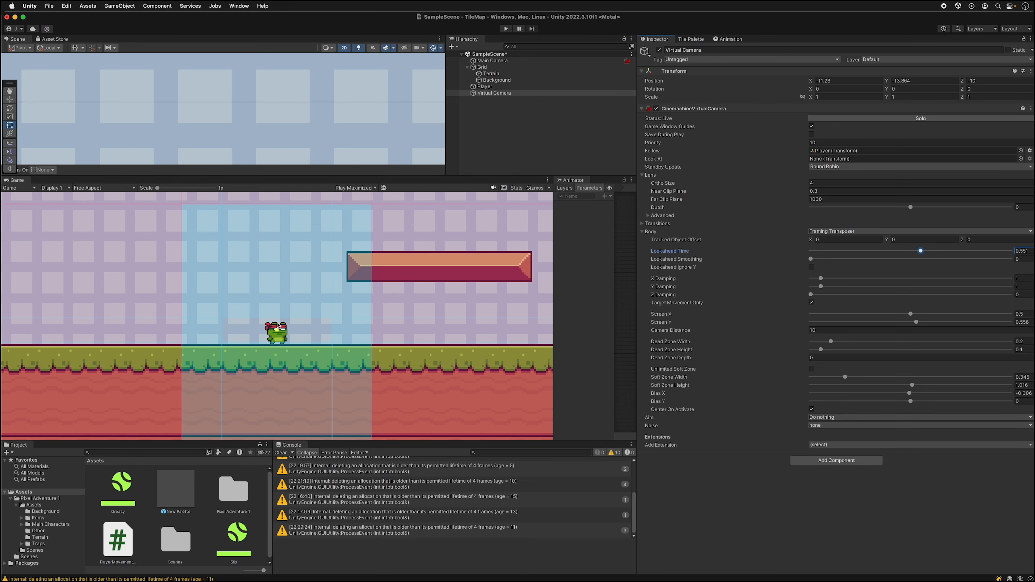
# Step: Switch the Game view to Play Focused and run the game, walking the Player right along the grass
pyautogui.click(506, 29)
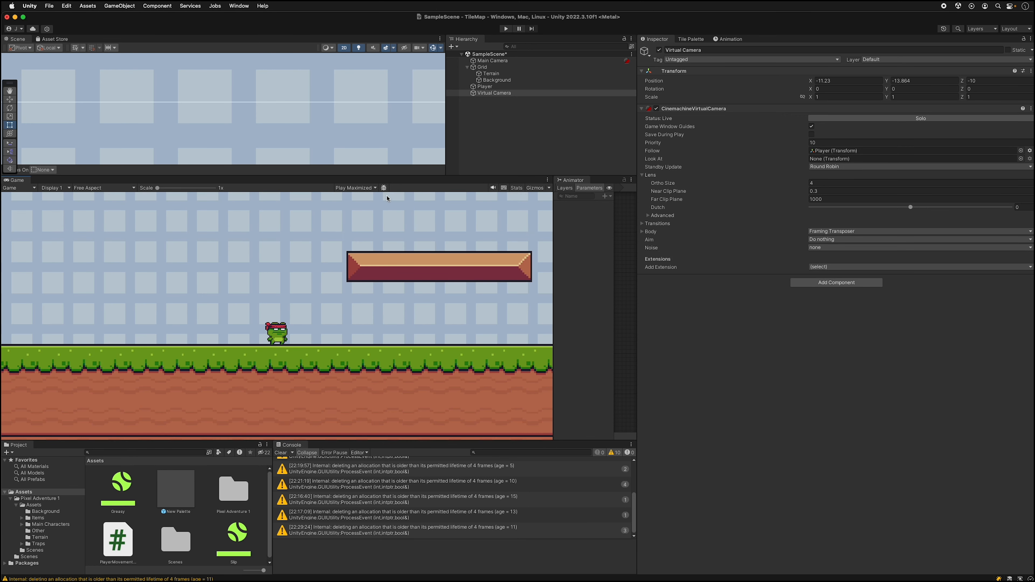
pyautogui.click(371, 190)
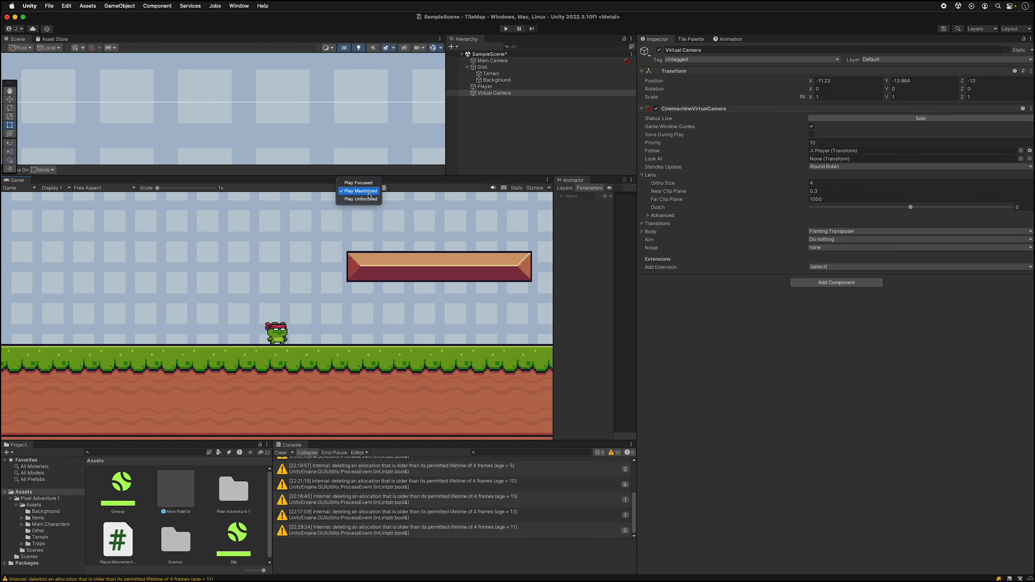
pyautogui.click(359, 183)
pyautogui.press('d')
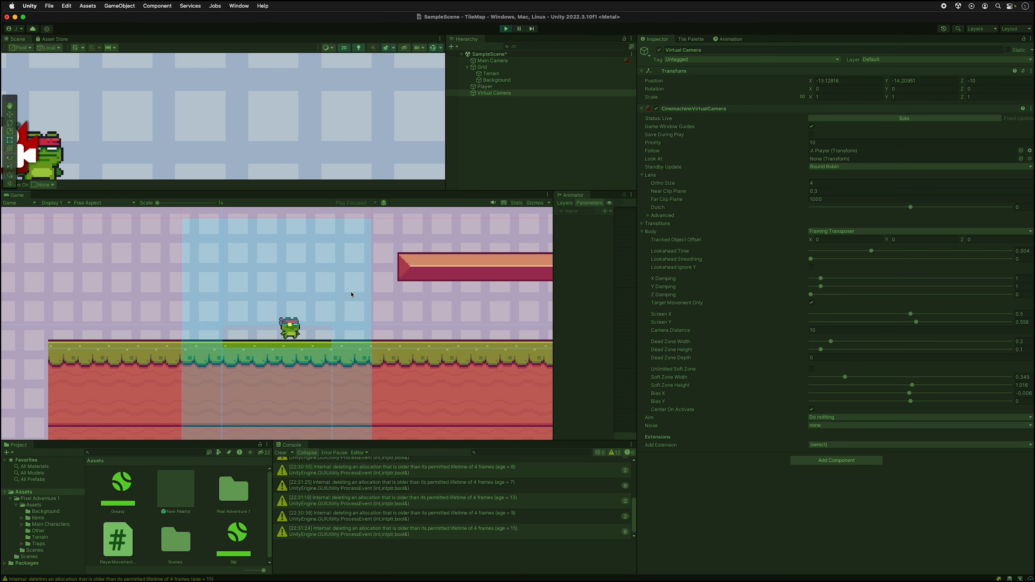
pyautogui.press('d')
pyautogui.press('d')
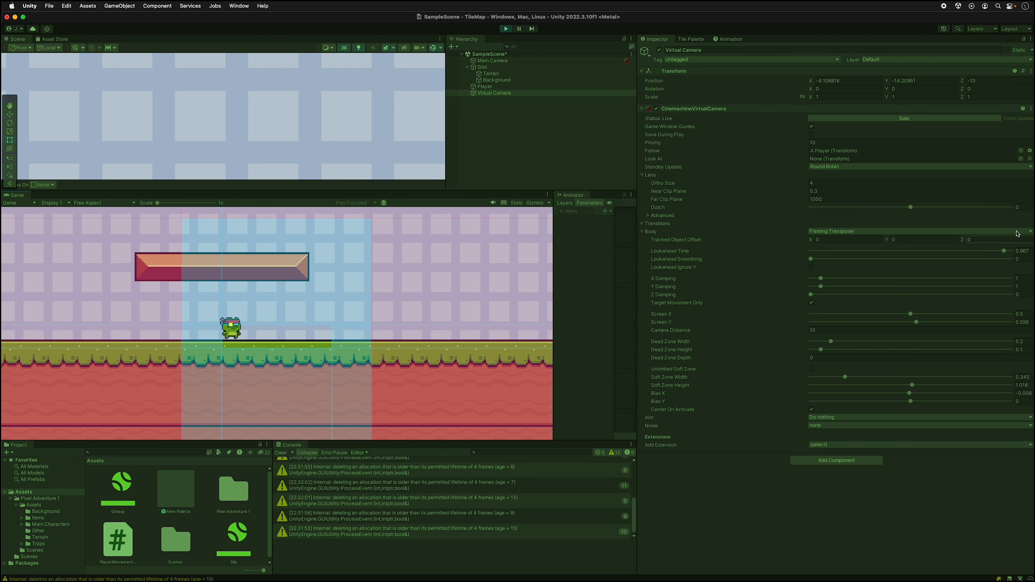
# Step: Set the Virtual Camera's Lookahead Time to 0.3 in the running game and test it by walking the Player right and left
pyautogui.moveTo(1004, 251); pyautogui.dragTo(870, 257)
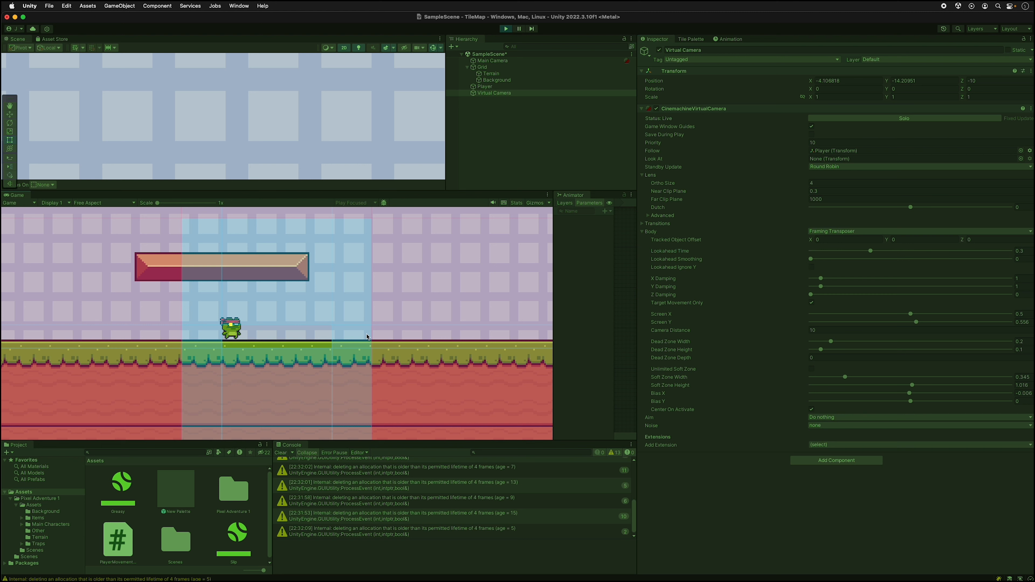
pyautogui.press('Right')
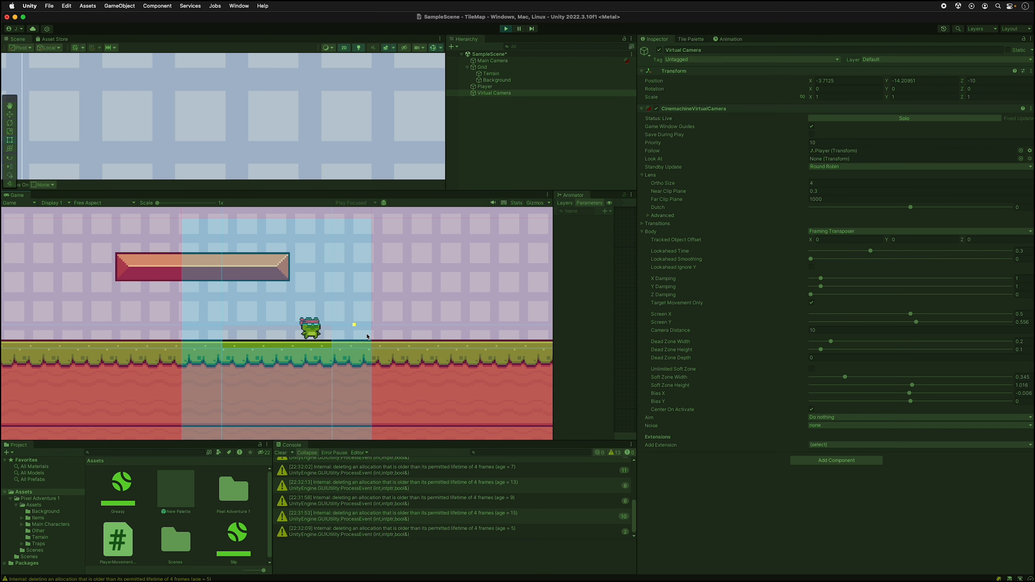
pyautogui.press('Left')
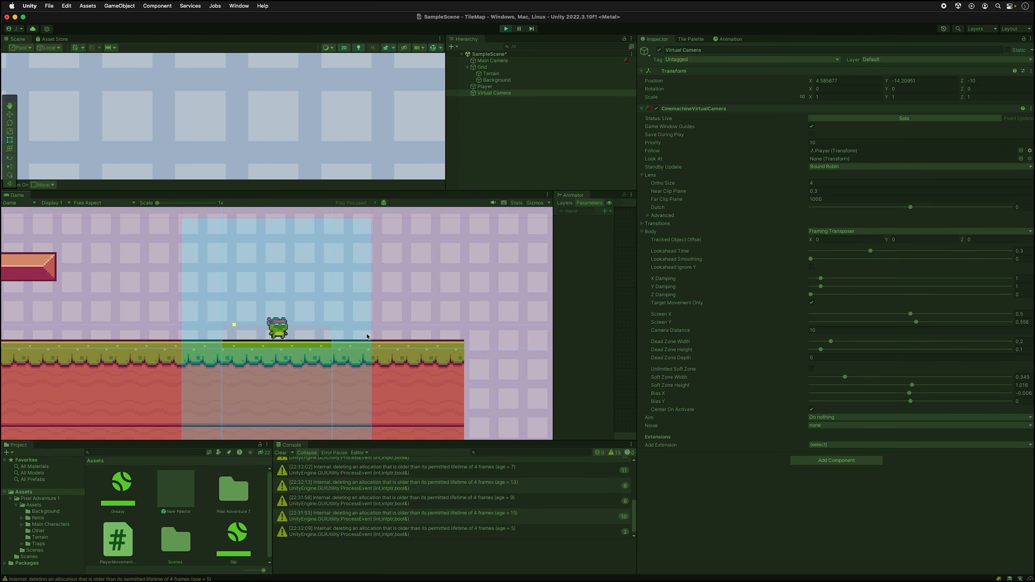
pyautogui.press('Left')
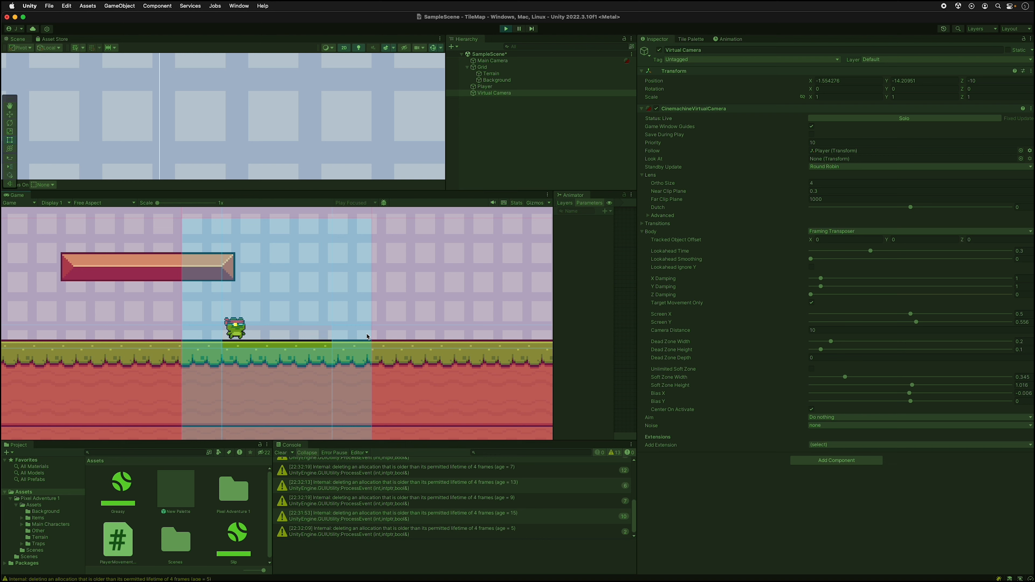
pyautogui.press('Right')
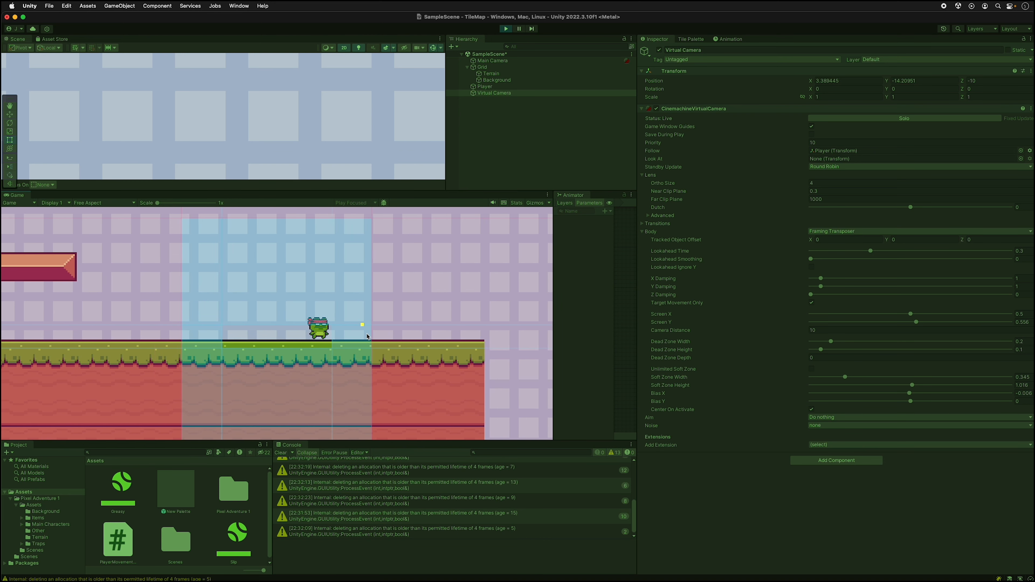
pyautogui.press('Left')
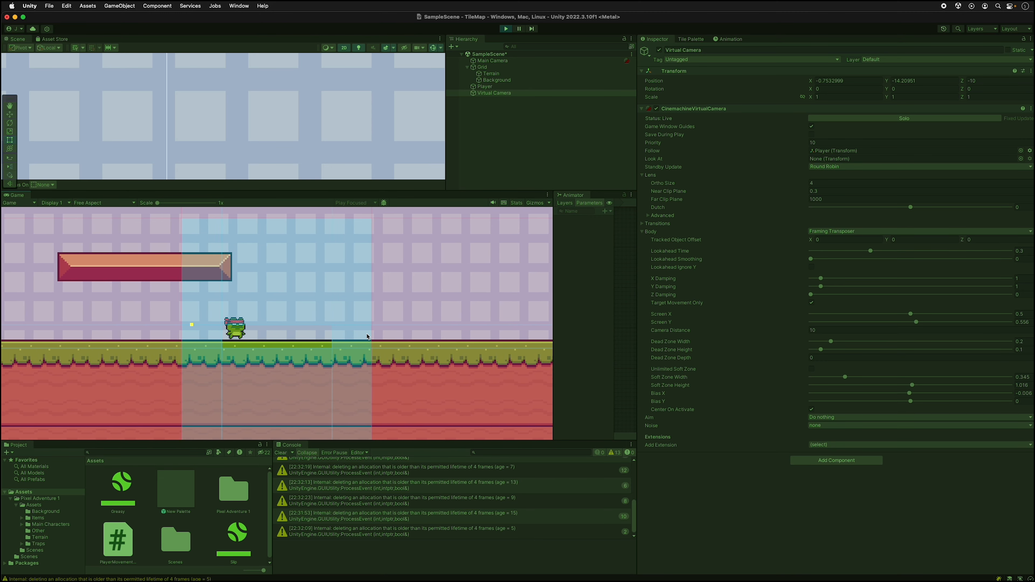
# Step: Walk the Player right and left, and retest walking right with the Virtual Camera's Lookahead Time raised to about 0.713
pyautogui.press('Right')
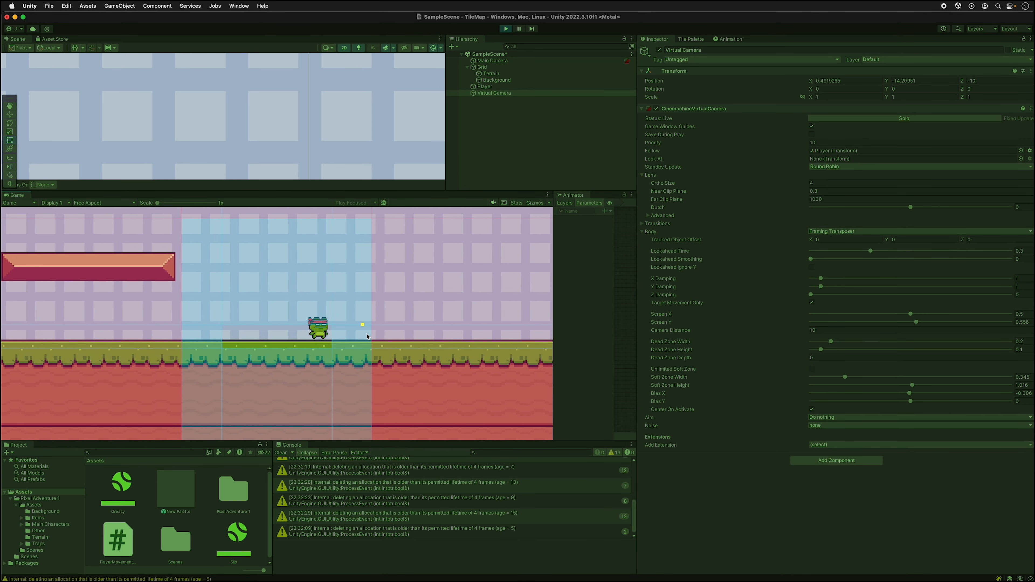
pyautogui.press('Left')
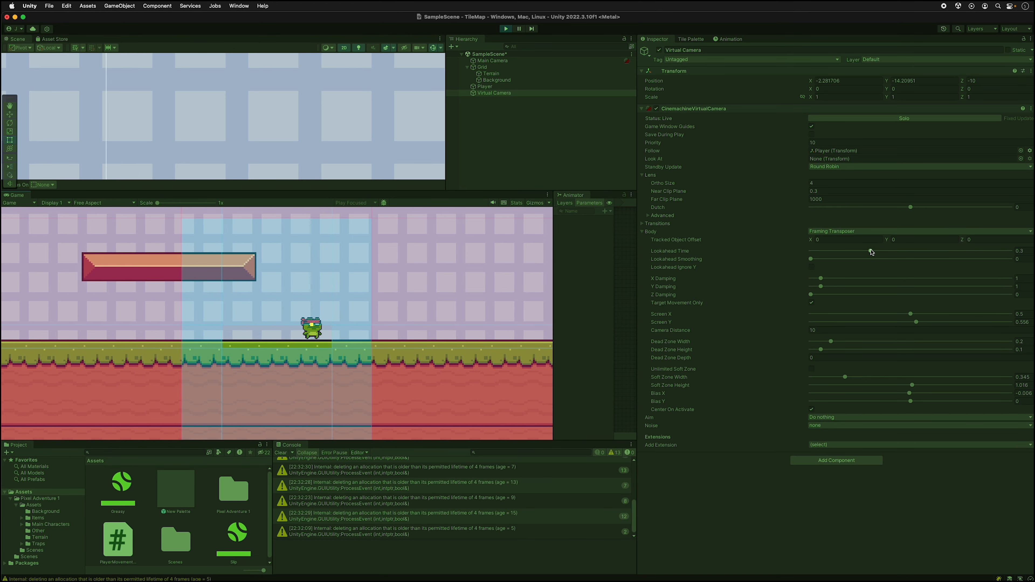
pyautogui.moveTo(869, 251); pyautogui.dragTo(952, 251)
pyautogui.press('Right')
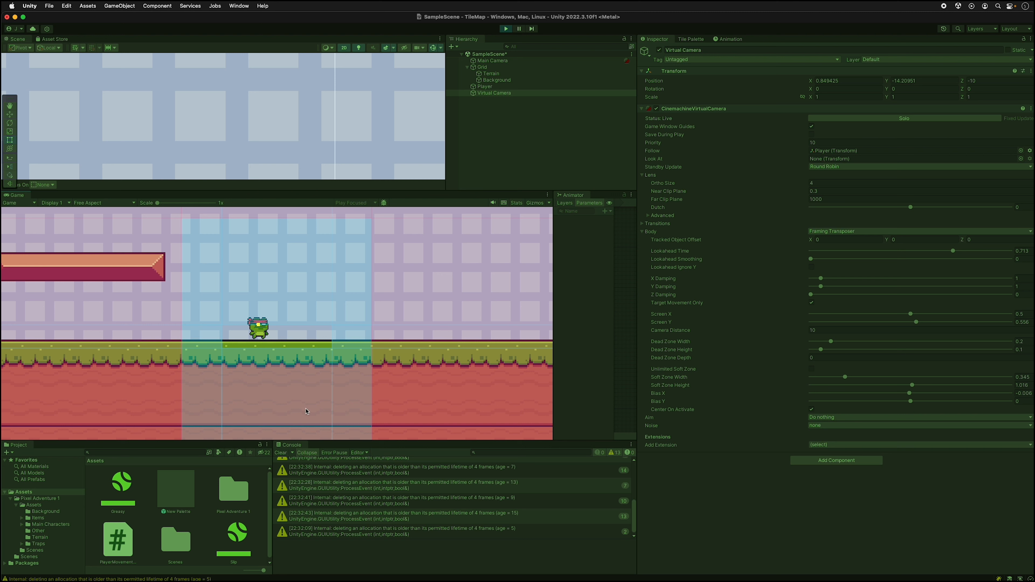
# Step: Lower the Lookahead Time to about 0.301 in the running game and test it by walking the Player left and right
pyautogui.moveTo(956, 253); pyautogui.dragTo(871, 253)
pyautogui.click(280, 319)
pyautogui.press('a')
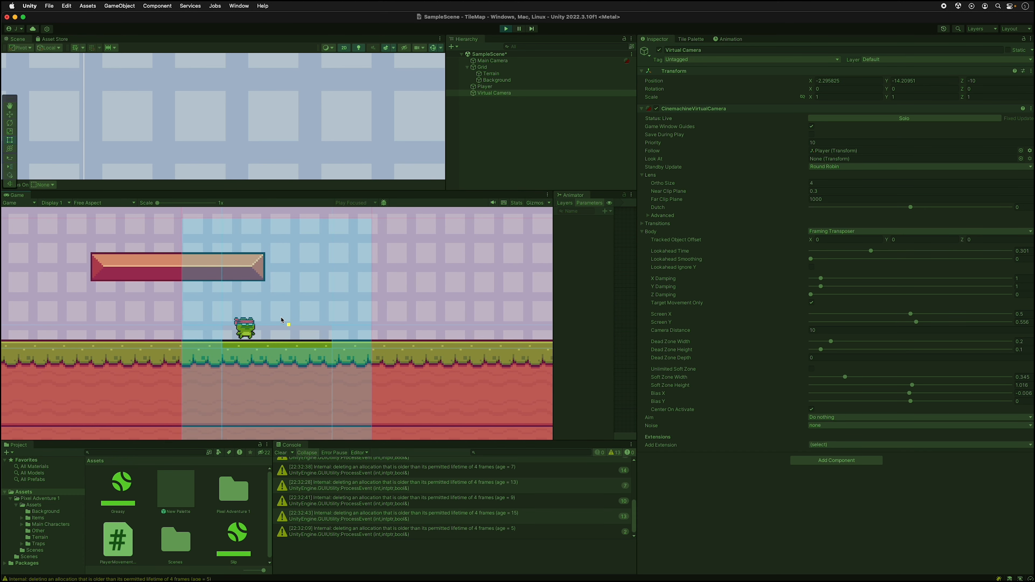
pyautogui.press('d')
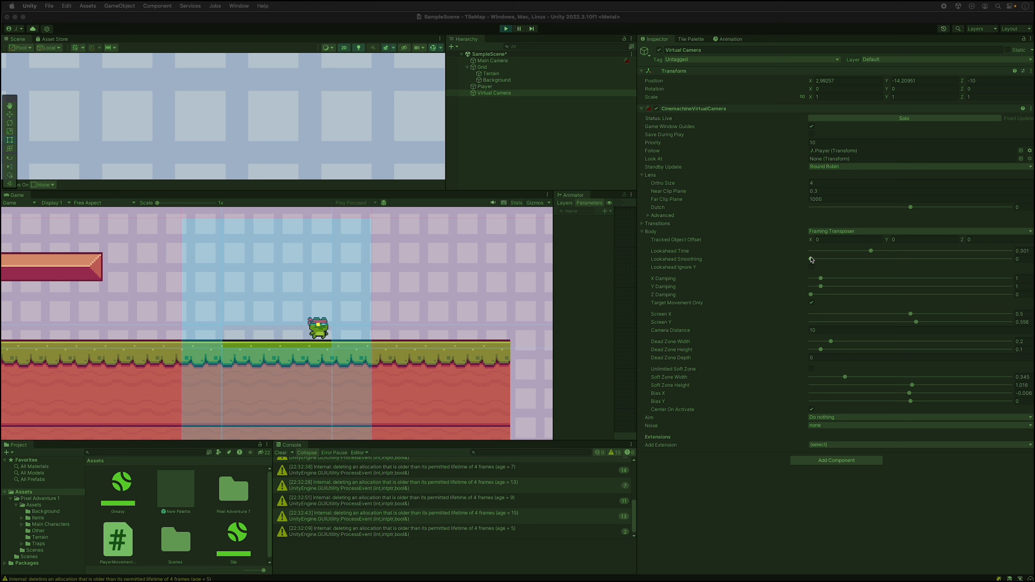
# Step: Raise the Lookahead Smoothing to about 9.42 and test it by walking the Player left and right along the grass
pyautogui.moveTo(811, 260); pyautogui.dragTo(873, 262)
pyautogui.click(262, 380)
pyautogui.press('a')
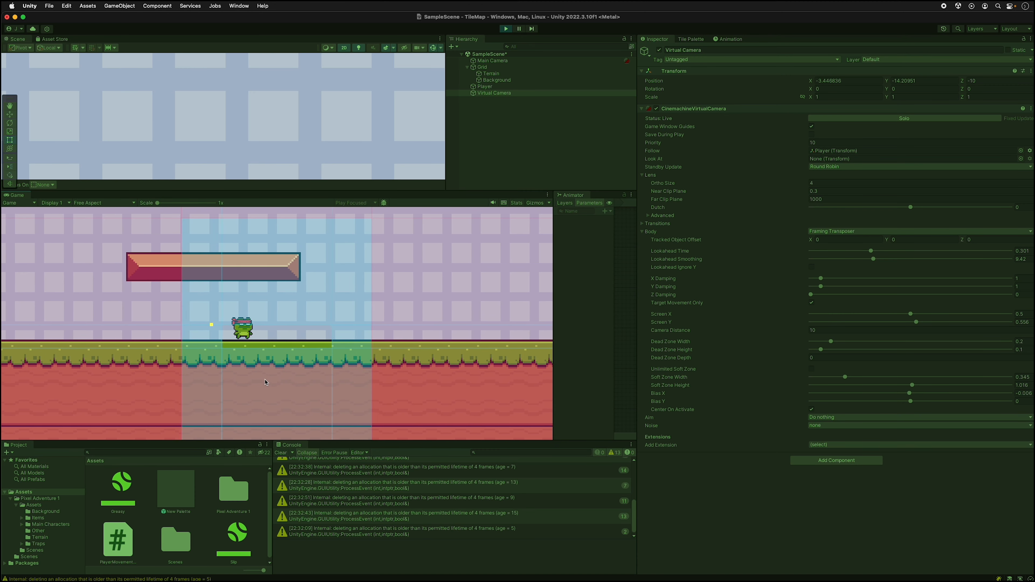
pyautogui.press('d')
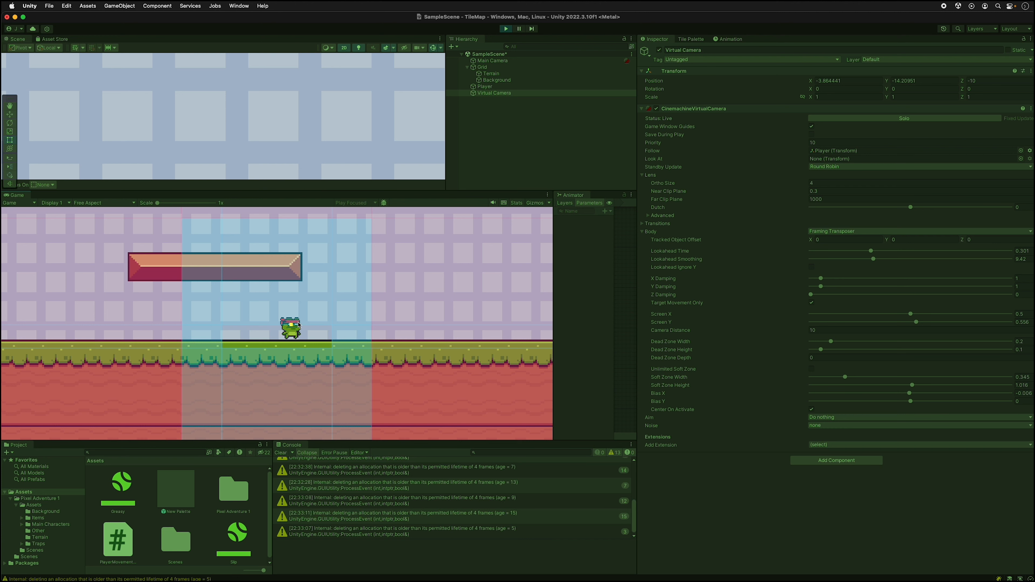
pyautogui.press('a')
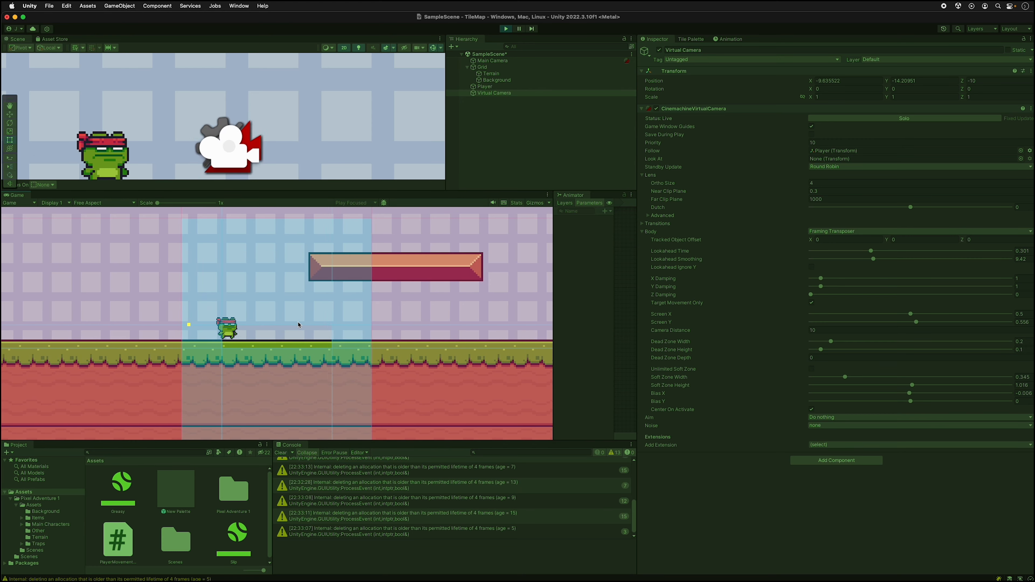
pyautogui.press('a')
pyautogui.press('d')
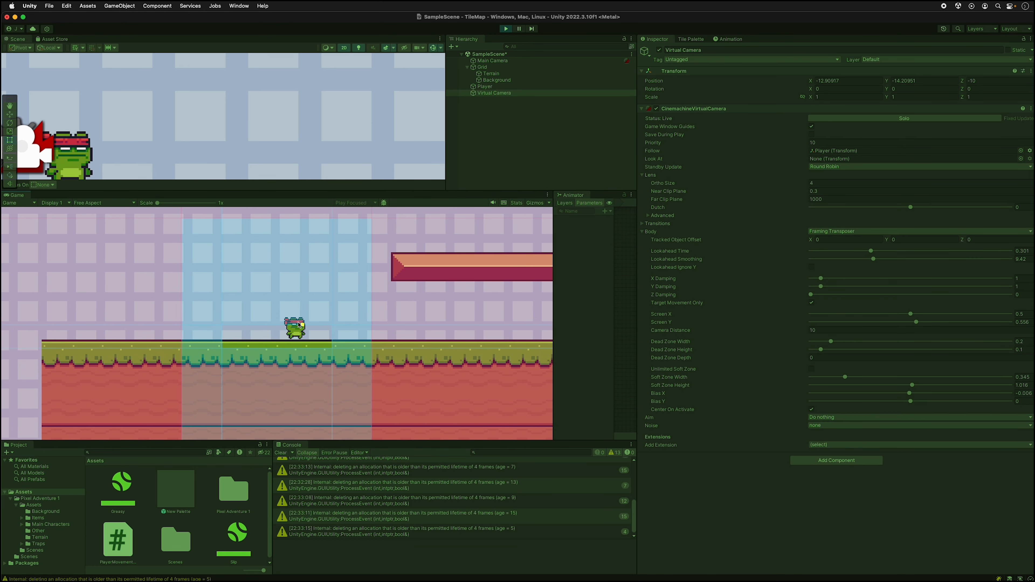
pyautogui.press('d')
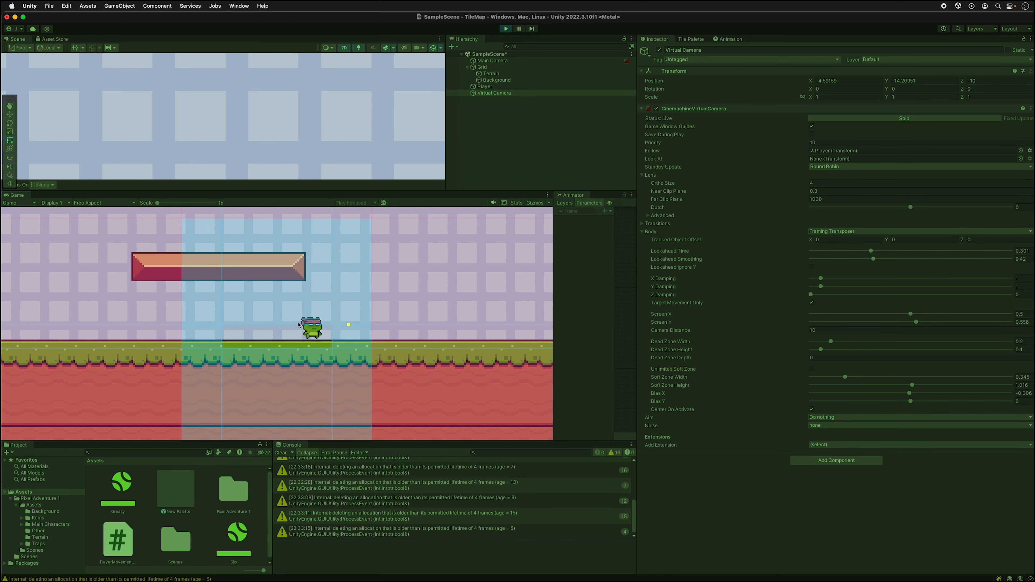
# Step: Increase the Lookahead Smoothing to about 20.23 and walk the Player from one end of the grass to the other and back
pyautogui.moveTo(875, 259); pyautogui.dragTo(944, 259)
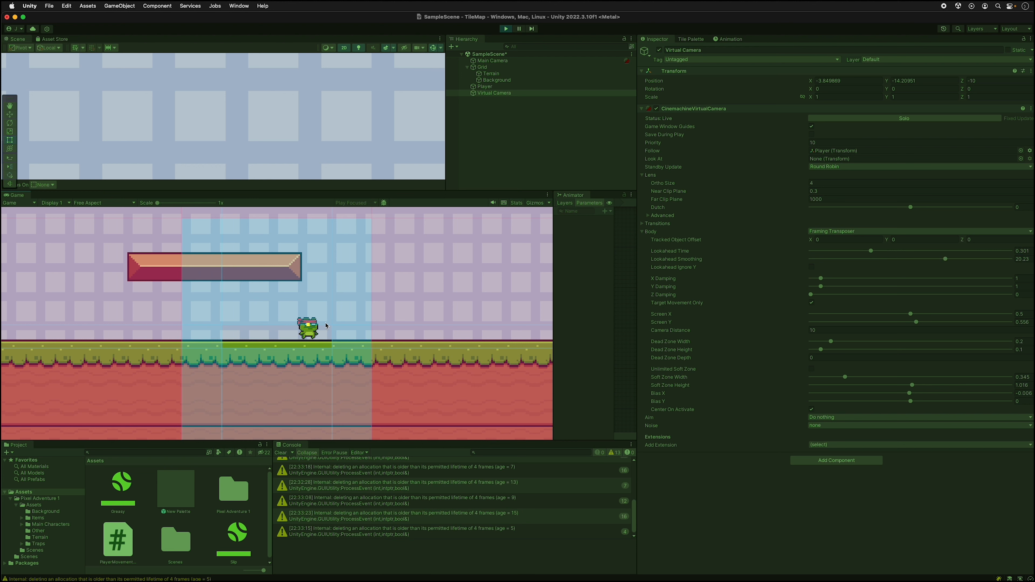
pyautogui.press('a')
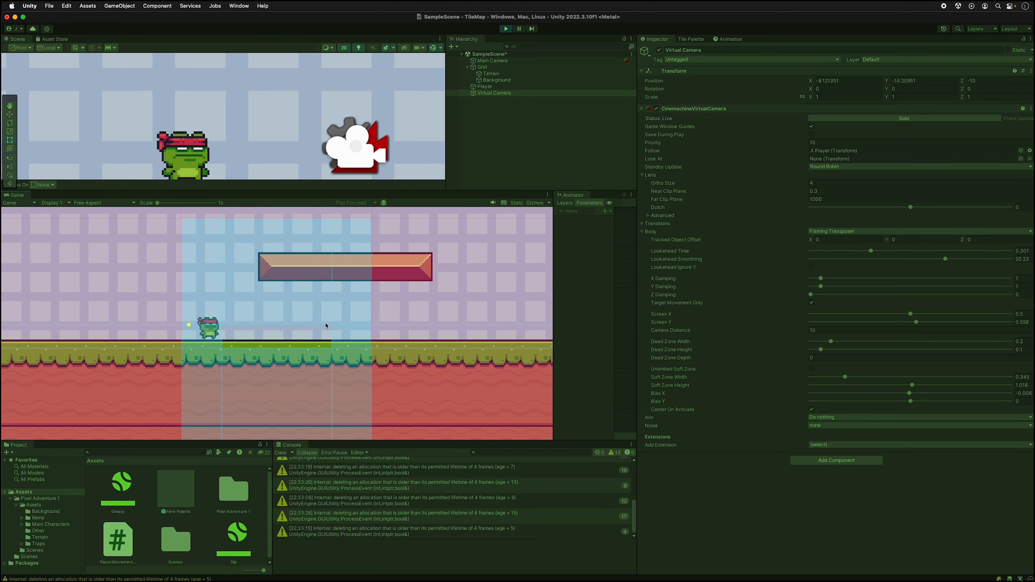
pyautogui.press('a')
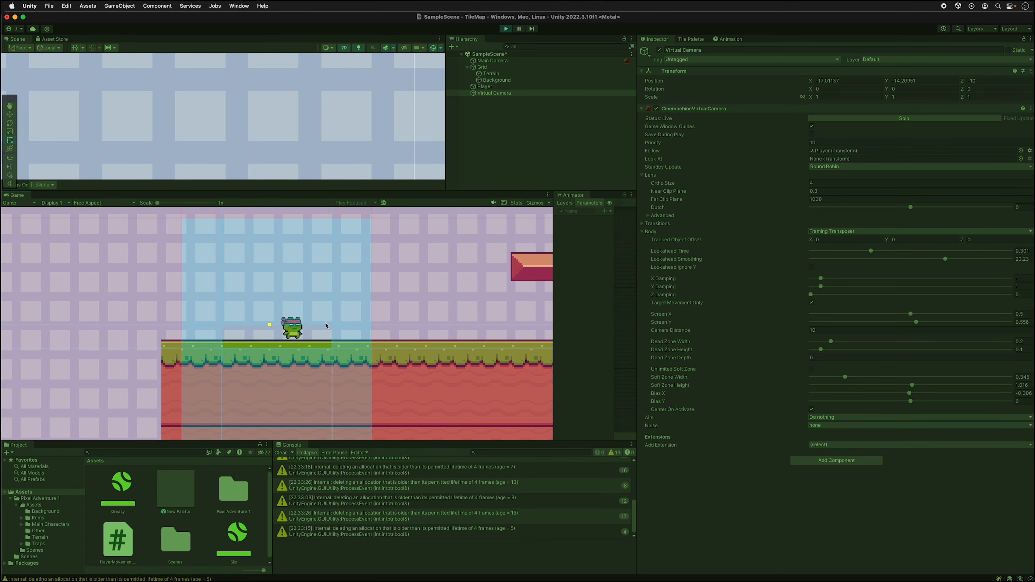
pyautogui.press('d')
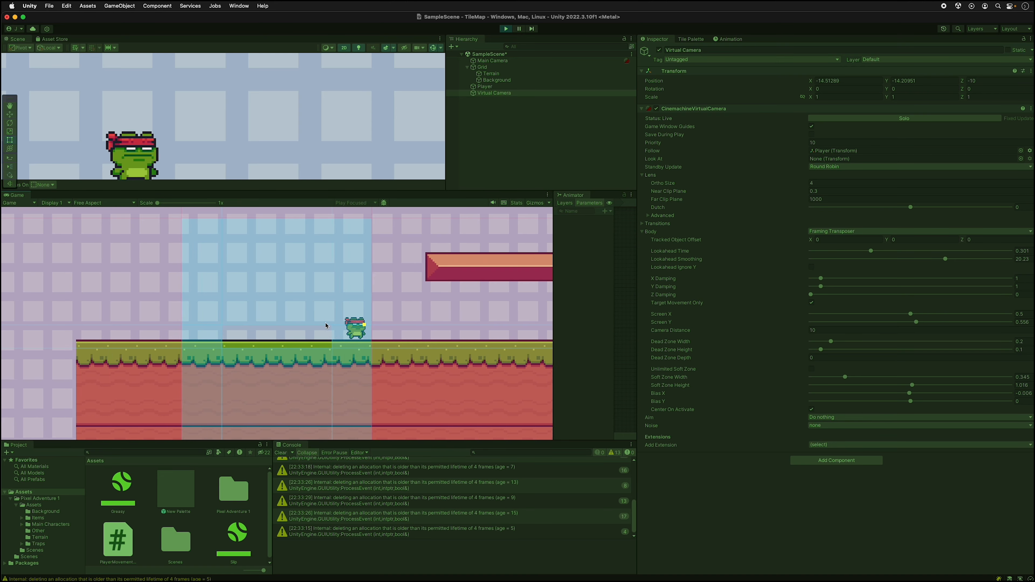
pyautogui.press('d')
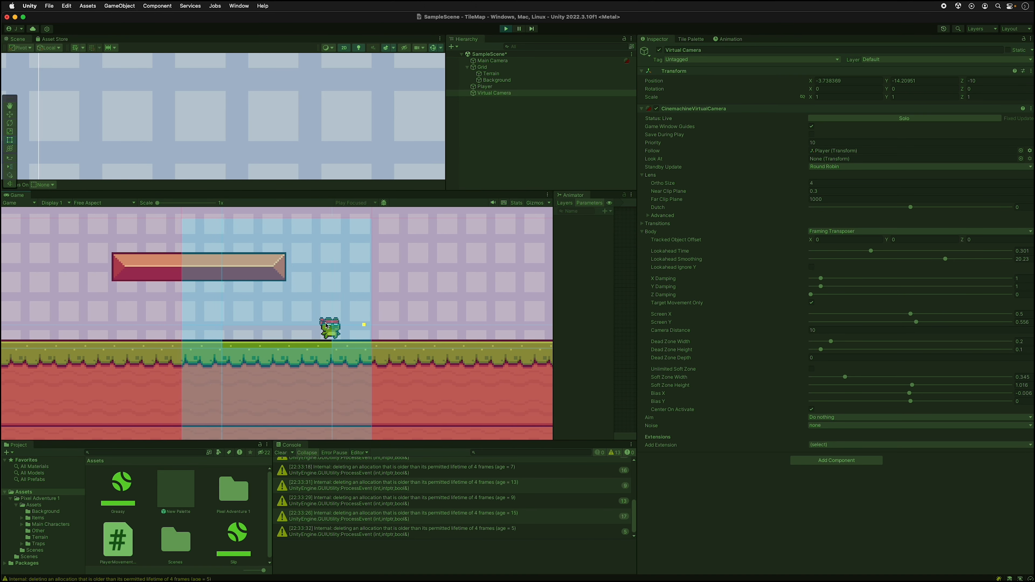
pyautogui.press('d')
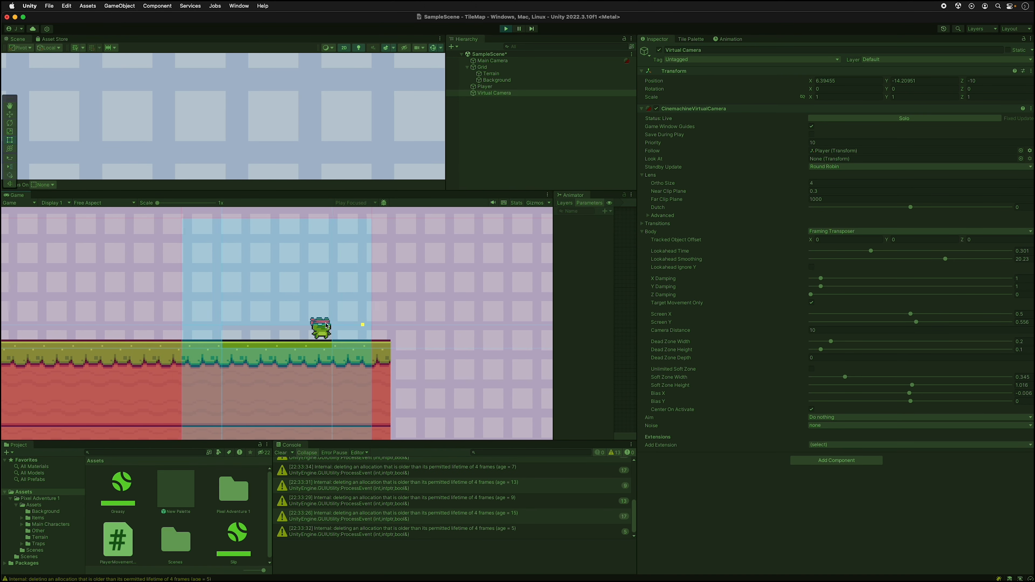
pyautogui.press('a')
pyautogui.press('a')
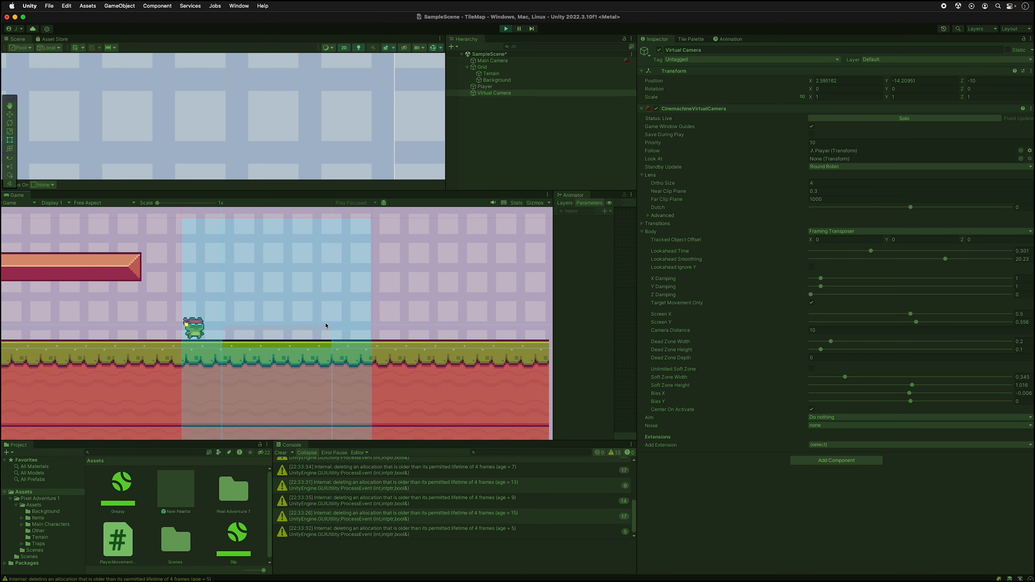
pyautogui.press('a')
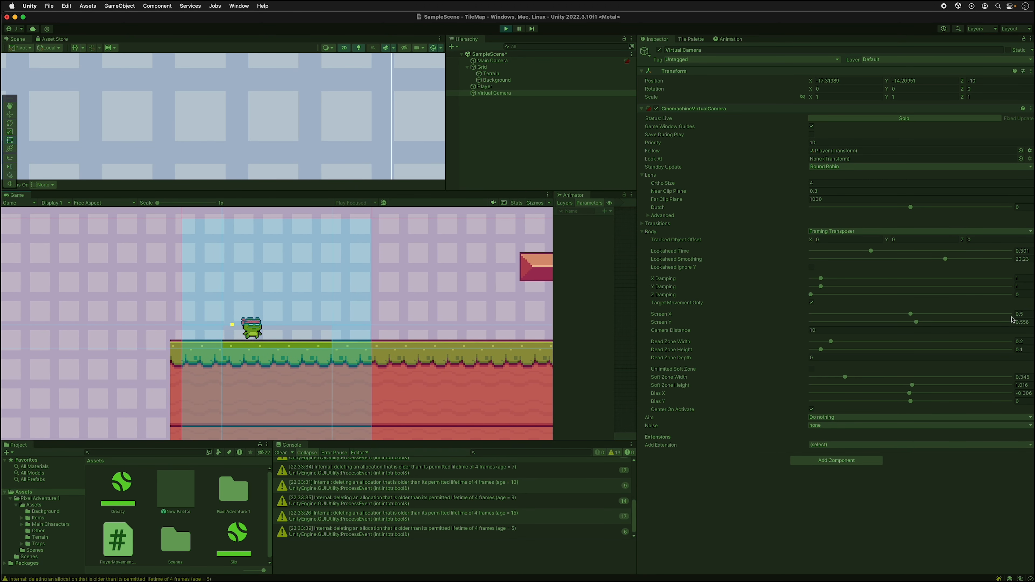
# Step: Reduce the Lookahead Smoothing to about 3.71 and test the camera by walking the Player back and forth and jumping
pyautogui.press('space')
pyautogui.press('d')
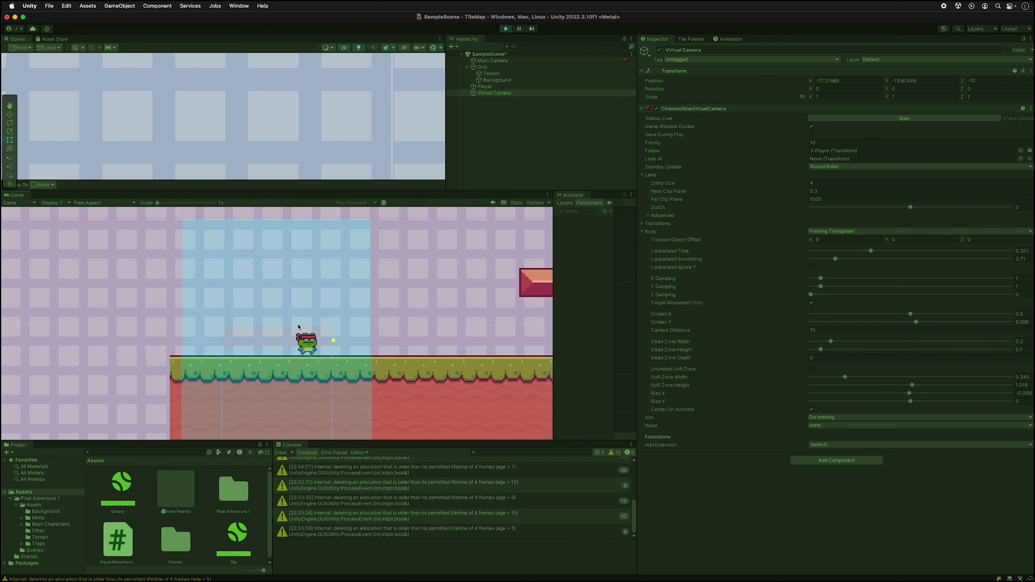
pyautogui.press('a')
pyautogui.press('d')
pyautogui.press('d')
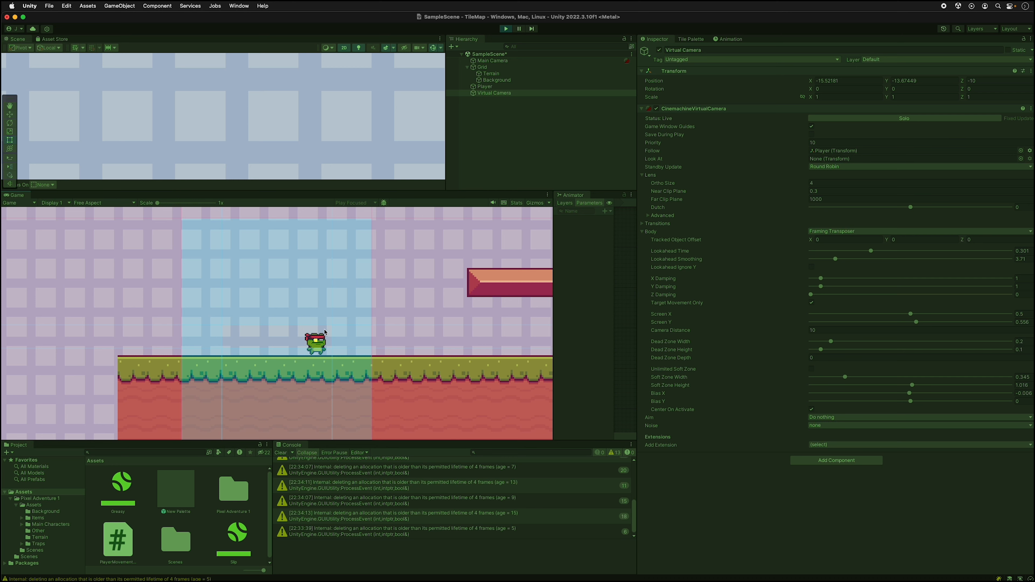
pyautogui.press('space')
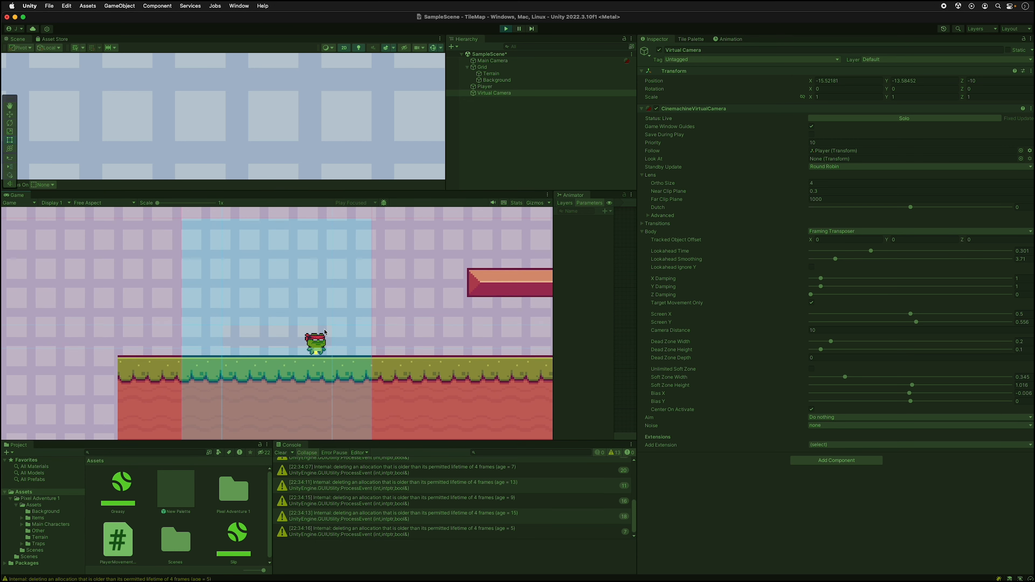
pyautogui.press('space')
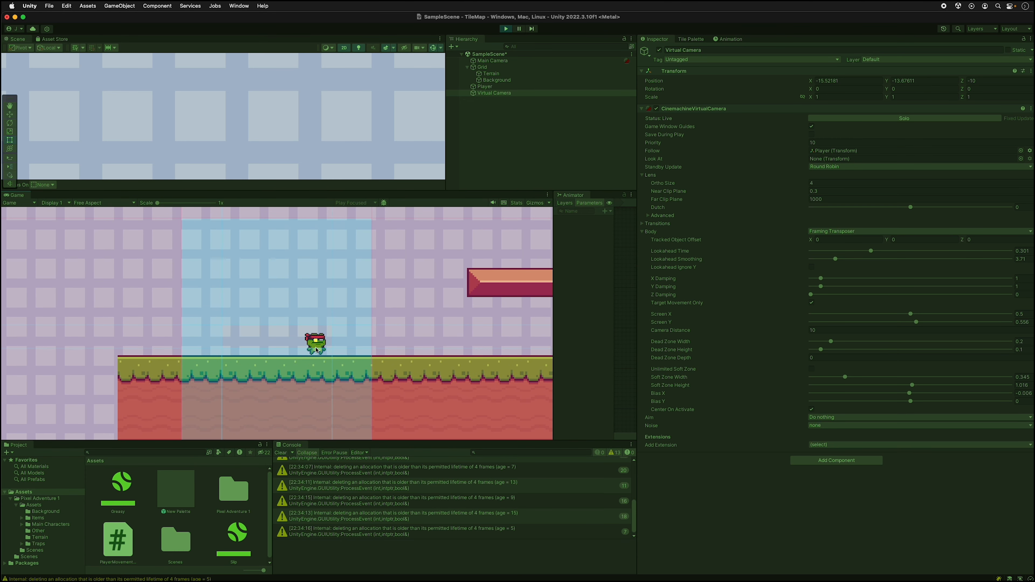
pyautogui.press('space')
# Step: Enable Lookahead Ignore Y in the running game and test it by walking and jumping with the Player
pyautogui.click(812, 268)
pyautogui.click(344, 368)
pyautogui.press('d')
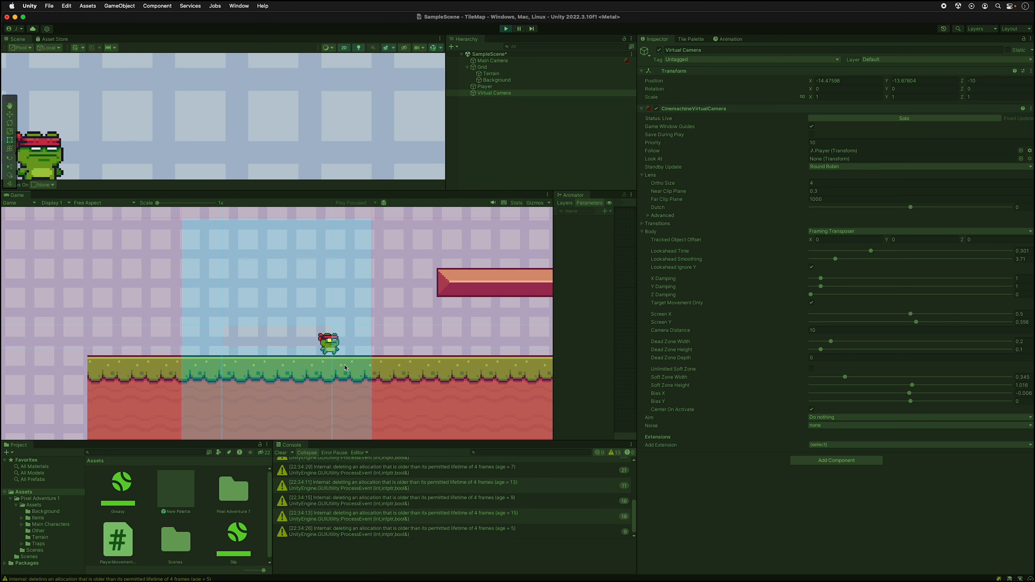
pyautogui.press('a')
pyautogui.press('d')
pyautogui.press('space')
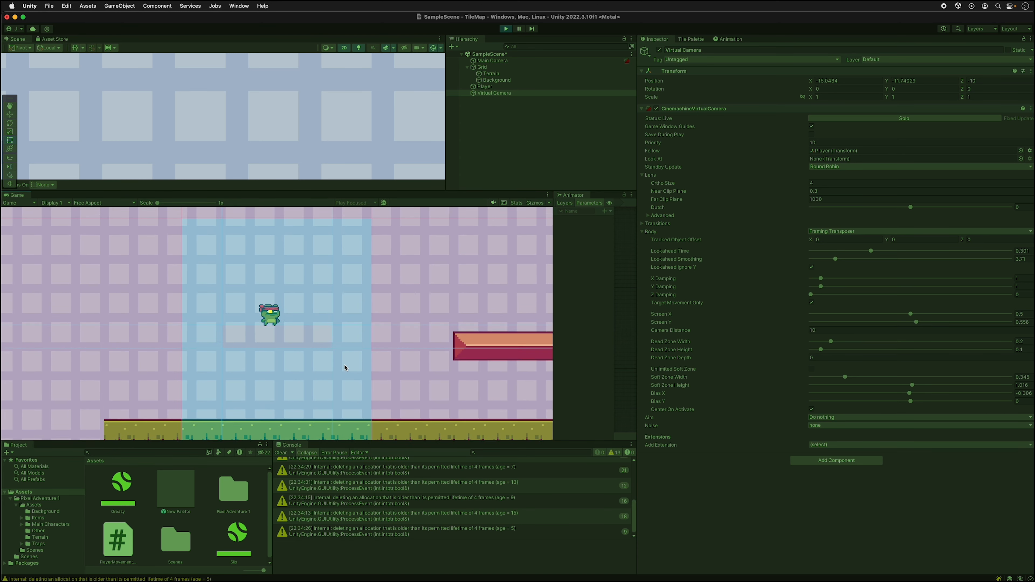
pyautogui.press('space')
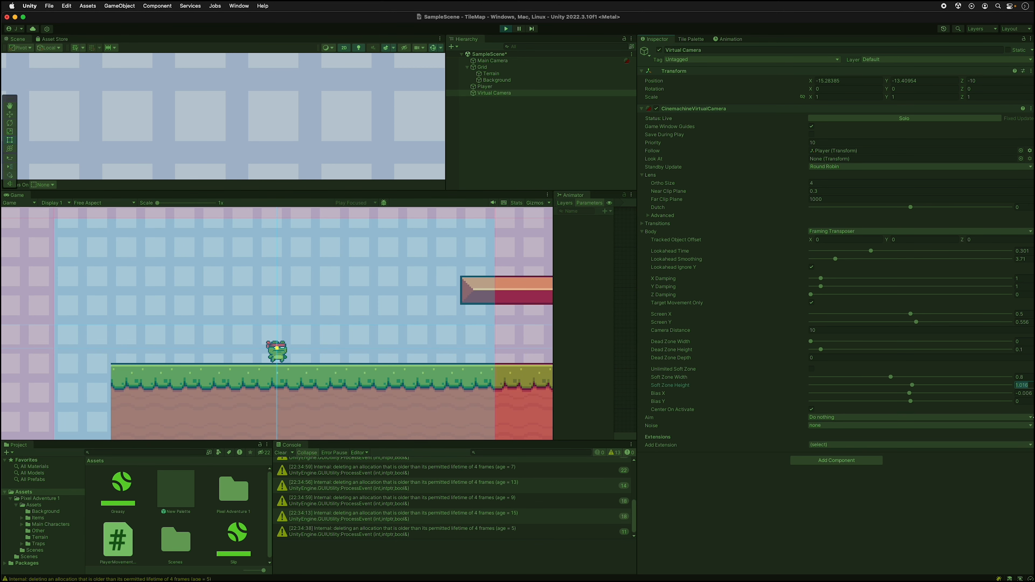
# Step: Set the Virtual Camera's Soft Zone Height to 0.8 and Bias X to 0 in the running game
pyautogui.write('0.8')
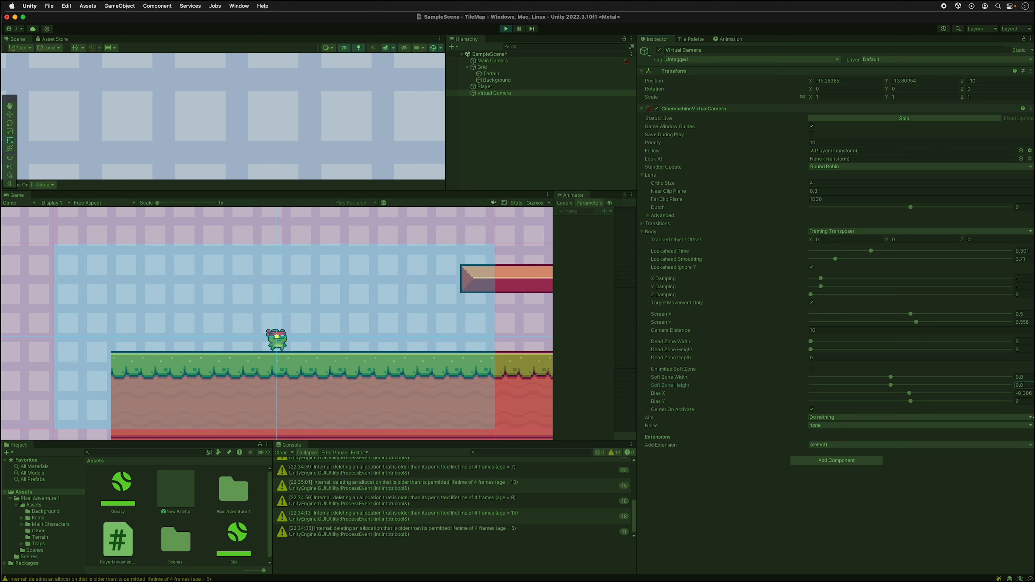
pyautogui.press('Tab')
pyautogui.write('0')
pyautogui.press('Tab')
# Step: Stop the game and set the Virtual Camera's Soft Zone Width and Height to 0.8 and Bias X and Bias Y to 0
pyautogui.click(506, 28)
pyautogui.click(1023, 377)
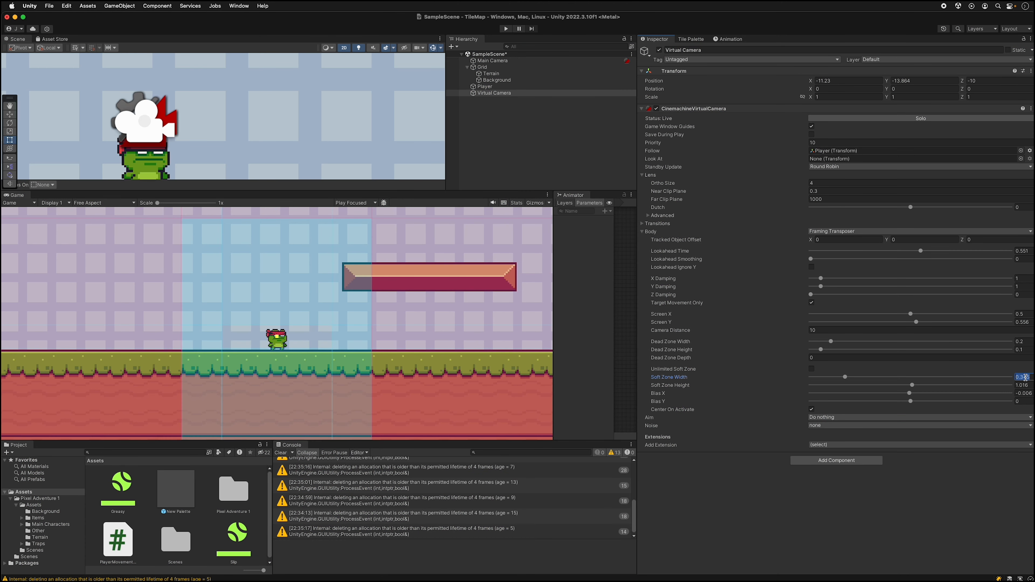
pyautogui.write('0.8')
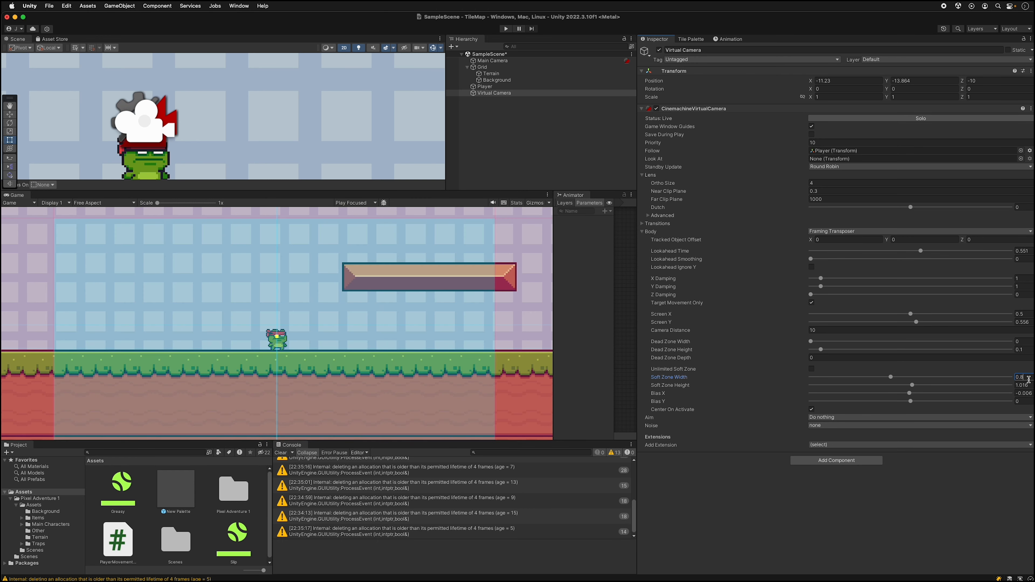
pyautogui.press('Tab')
pyautogui.write('0')
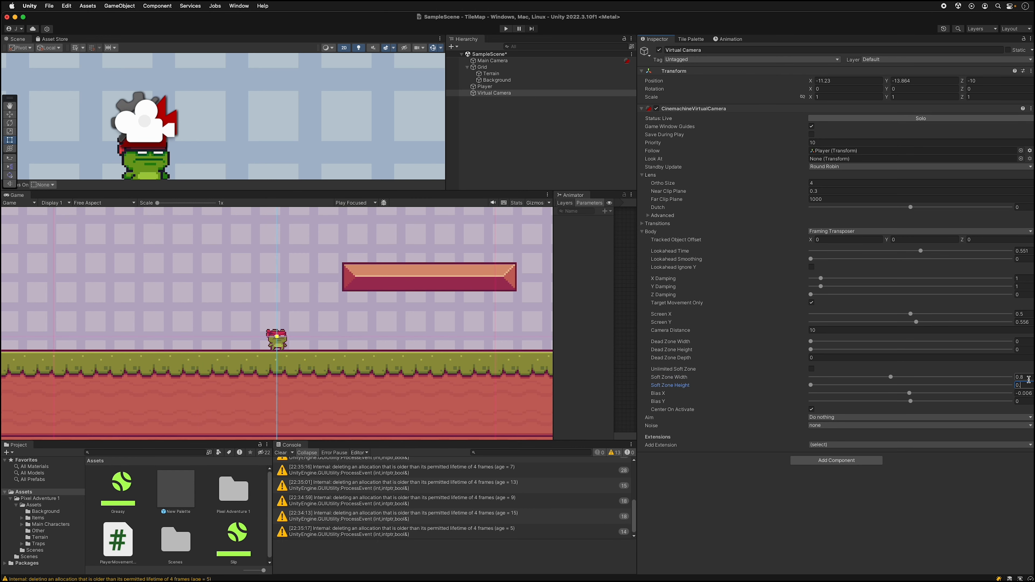
pyautogui.write('.8')
pyautogui.press('Tab')
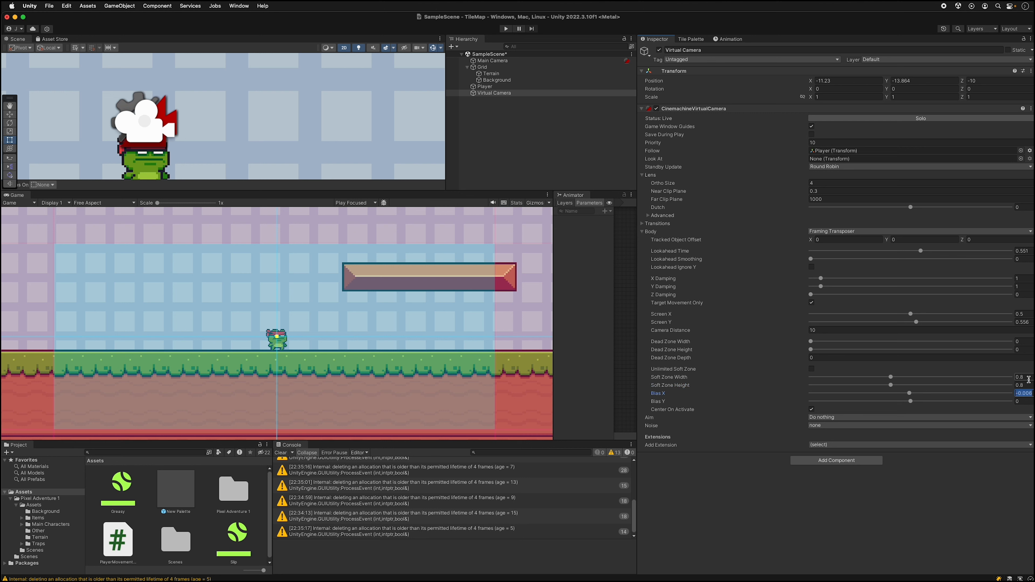
pyautogui.write('0')
pyautogui.press('Tab')
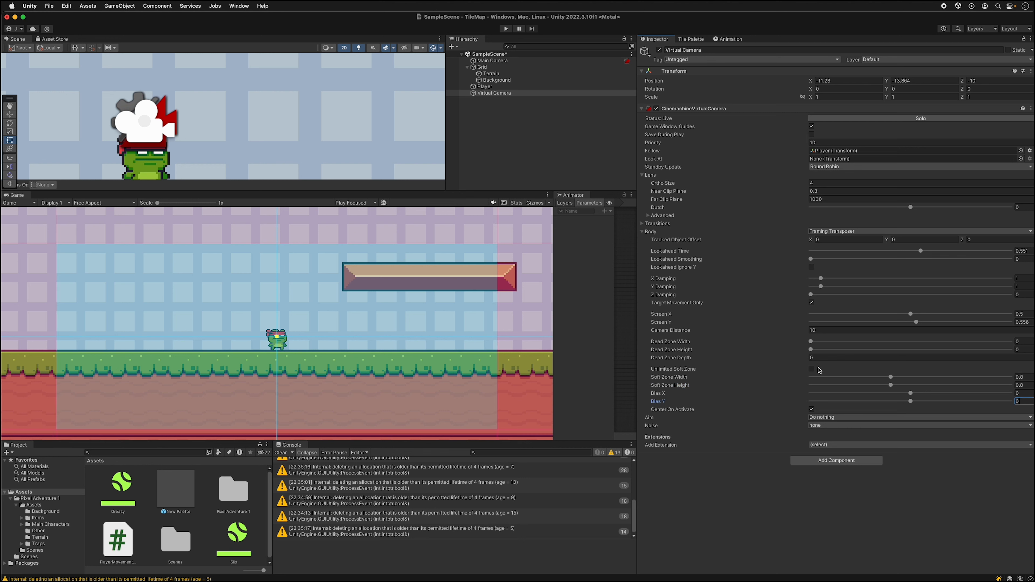
# Step: Set the Virtual Camera's Dead Zone Width to 0.2 and Dead Zone Height to 0.1
pyautogui.moveTo(810, 342); pyautogui.dragTo(812, 341)
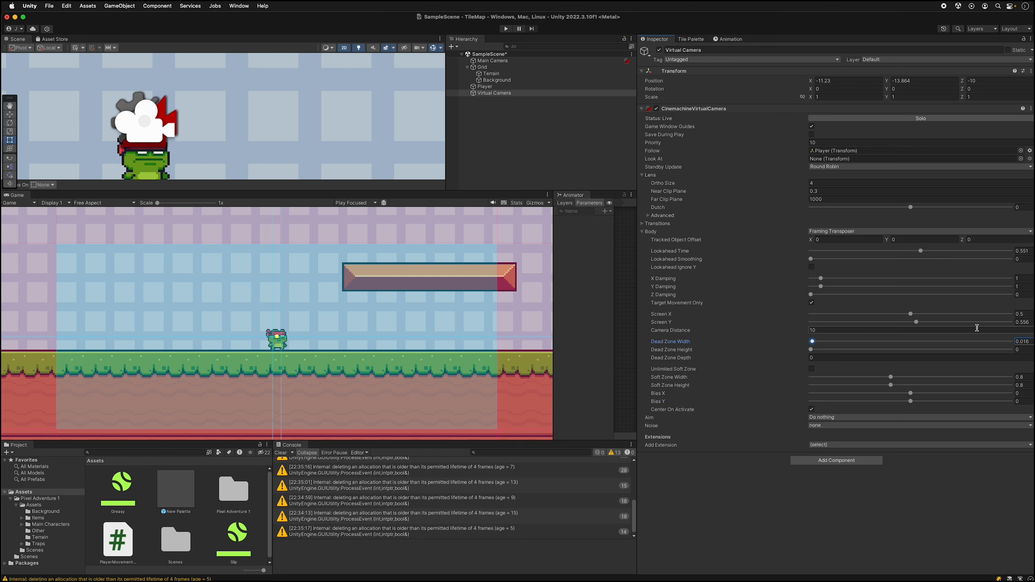
pyautogui.click(1018, 341)
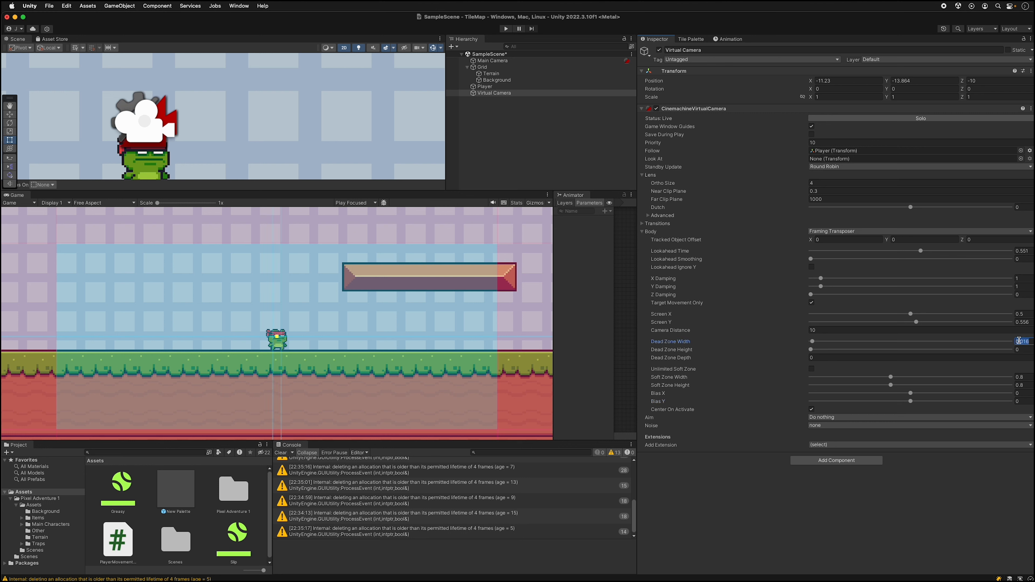
pyautogui.write('0.2')
pyautogui.click(1021, 350)
pyautogui.write('0.1')
# Step: Set the Virtual Camera's Screen Y to 0.5
pyautogui.moveTo(917, 322)
pyautogui.mouseDown()
pyautogui.moveTo(907, 323)
pyautogui.moveTo(934, 324)
pyautogui.moveTo(915, 324)
pyautogui.mouseUp()
pyautogui.click(1026, 324)
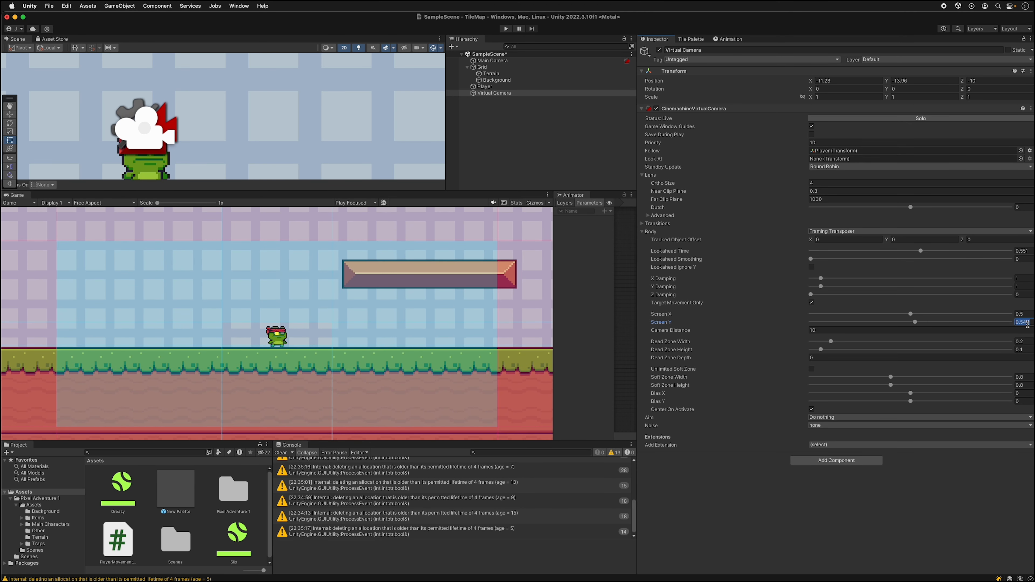
pyautogui.write('0.5')
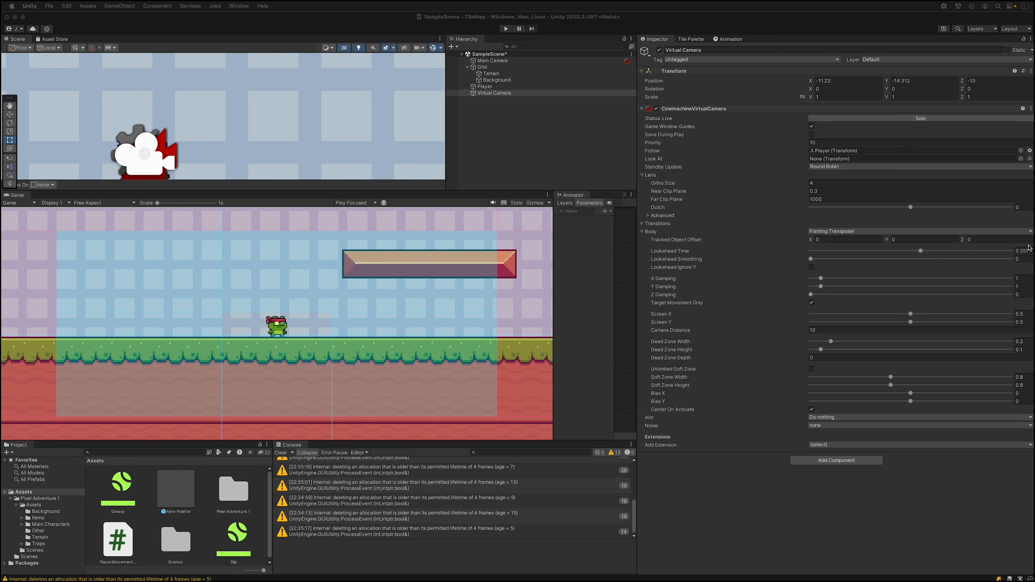
# Step: Set the Virtual Camera's Lookahead Time to 0.4 and Lookahead Smoothing to 5, and enable Lookahead Ignore Y
pyautogui.click(1027, 251)
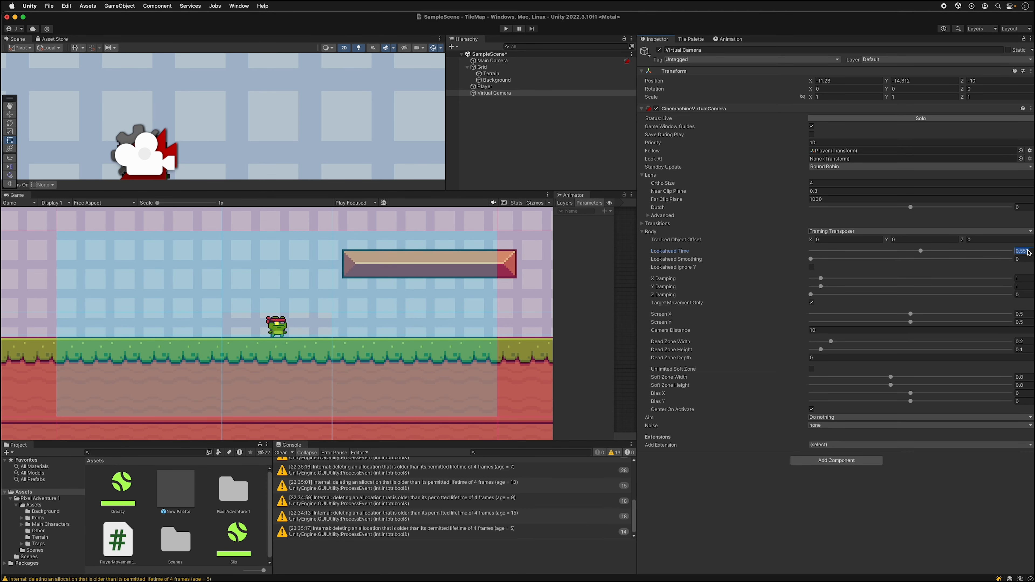
pyautogui.write('0.4')
pyautogui.click(1026, 260)
pyautogui.click(812, 267)
# Step: Run the game briefly, moving the Player left to test the camera lookahead, and stop it
pyautogui.click(506, 28)
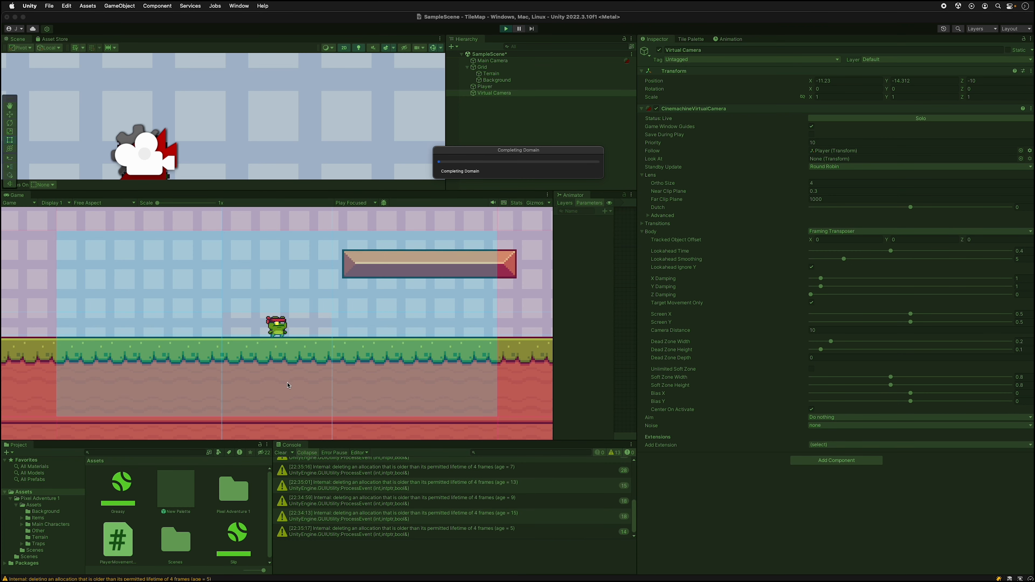
pyautogui.press('a')
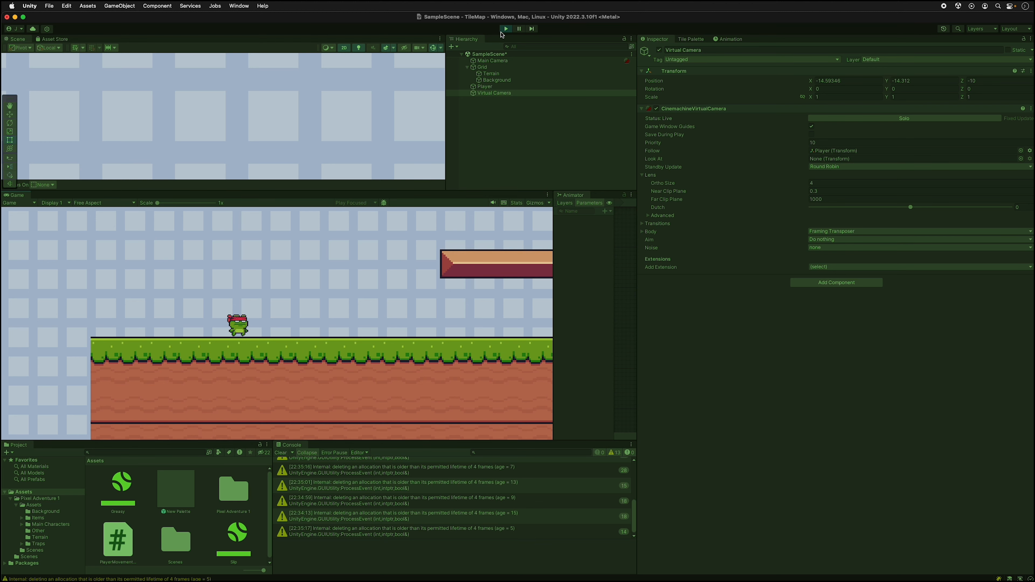
pyautogui.click(505, 29)
# Step: Set the Game view to Play Maximized and start the game
pyautogui.click(359, 203)
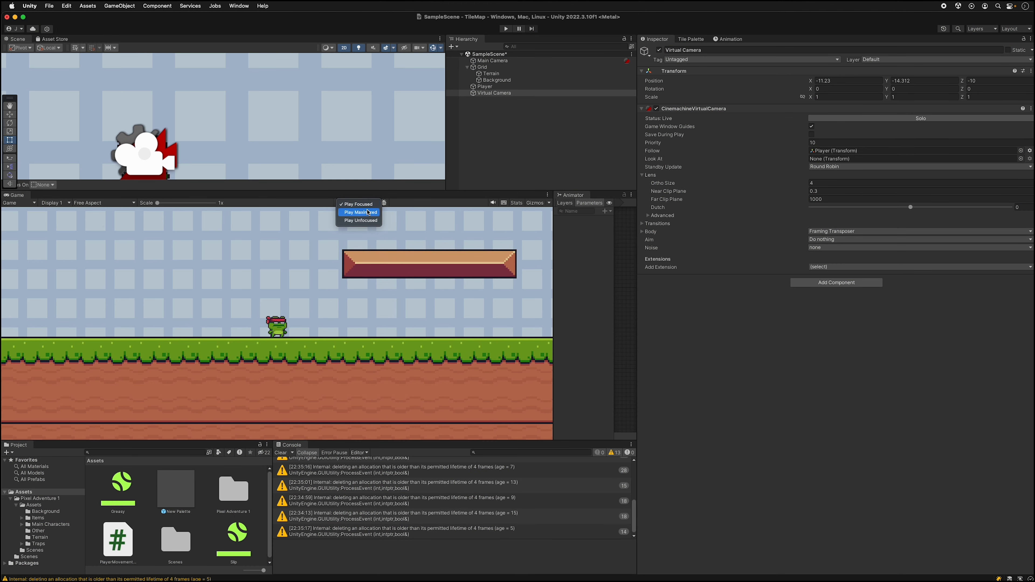
pyautogui.click(360, 212)
pyautogui.click(506, 28)
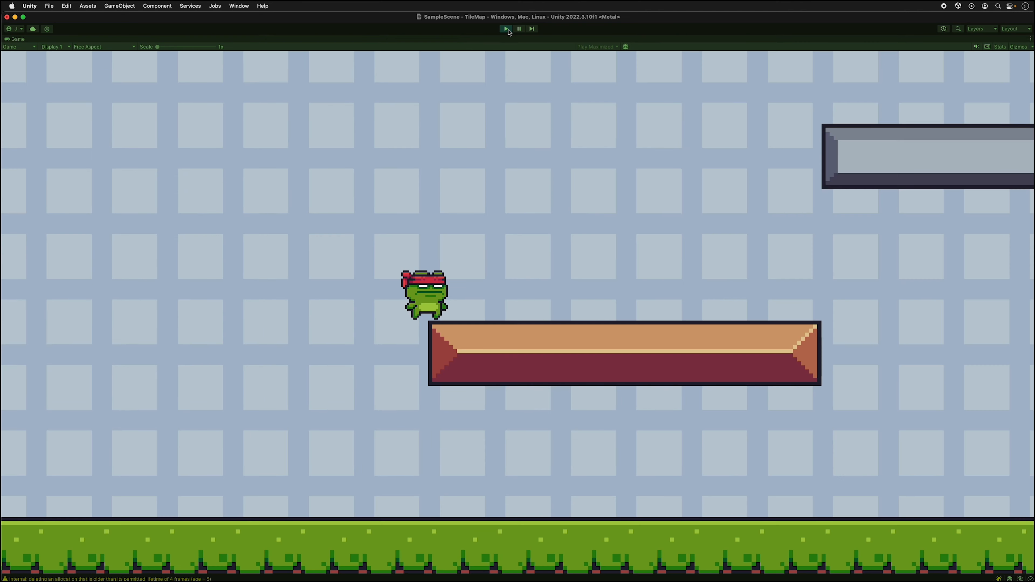
# Step: Test the camera follow by moving the Player left and right along the grass ground and jumping in place
pyautogui.press('Left')
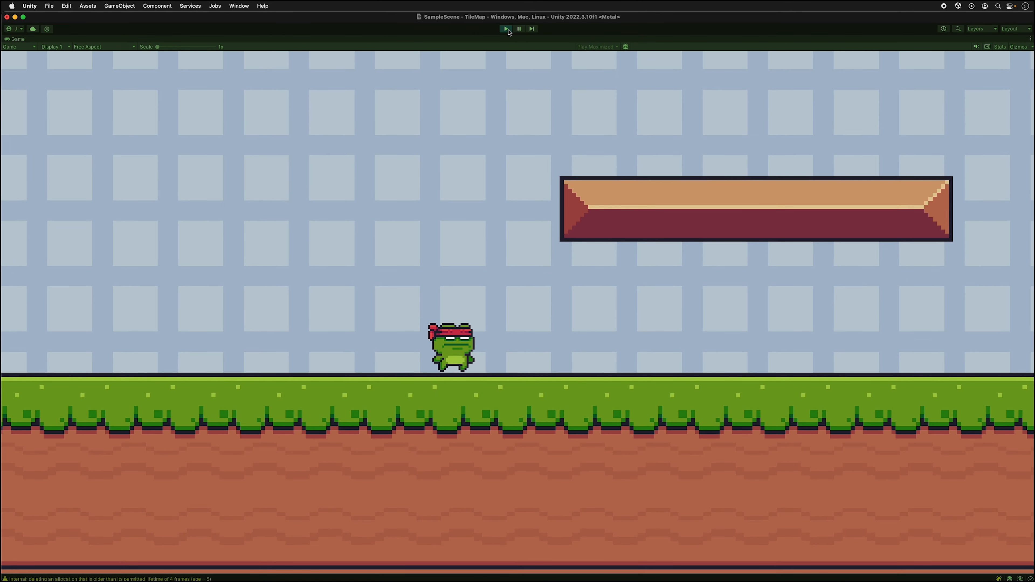
pyautogui.press('Left')
pyautogui.press('Left')
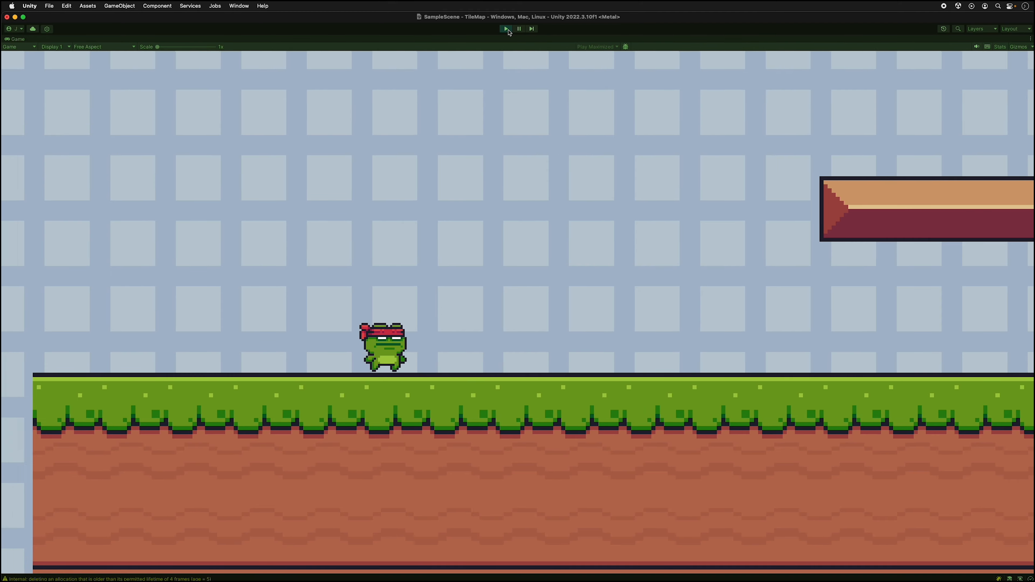
pyautogui.press('Right')
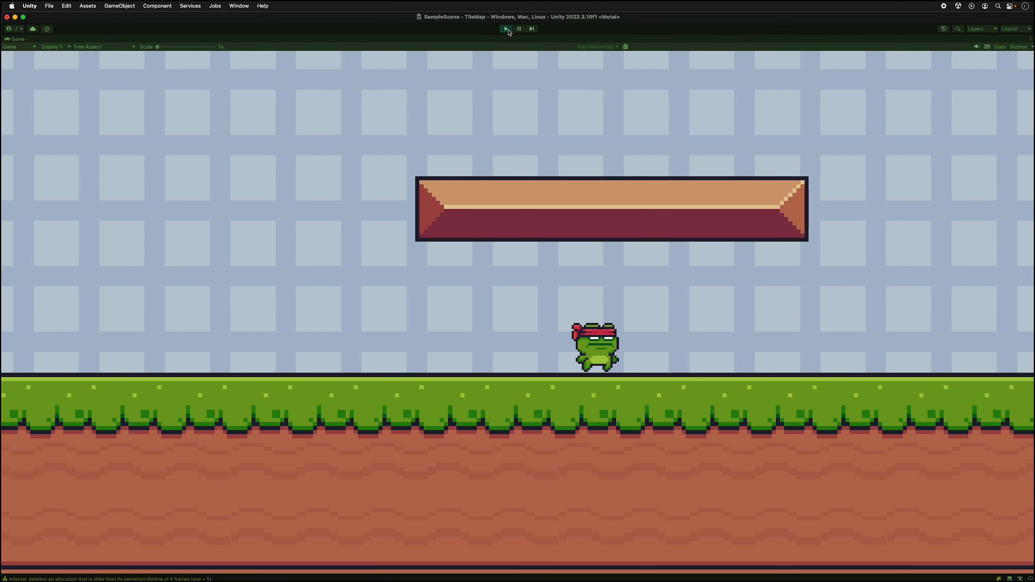
pyautogui.press('space')
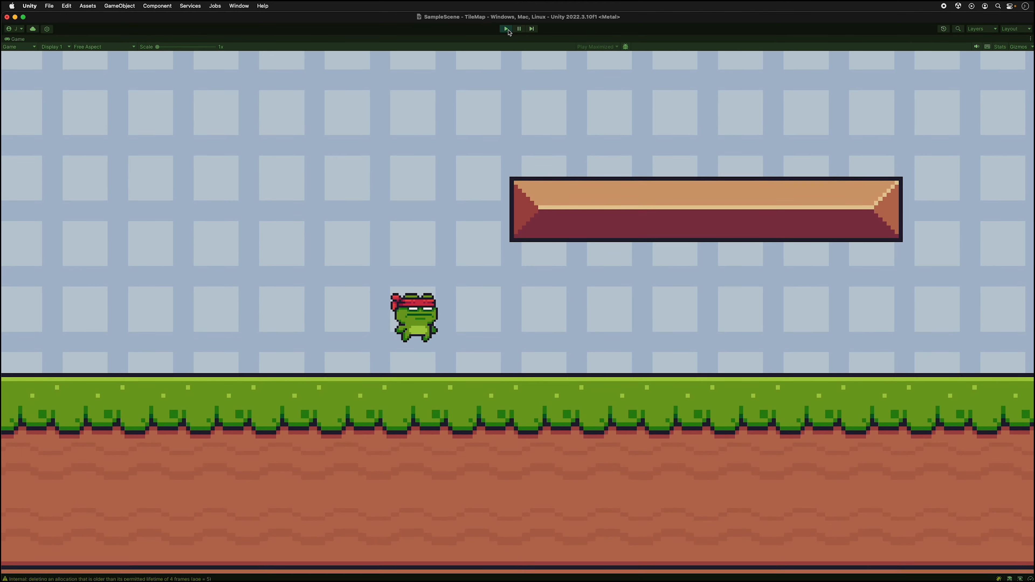
pyautogui.press('space')
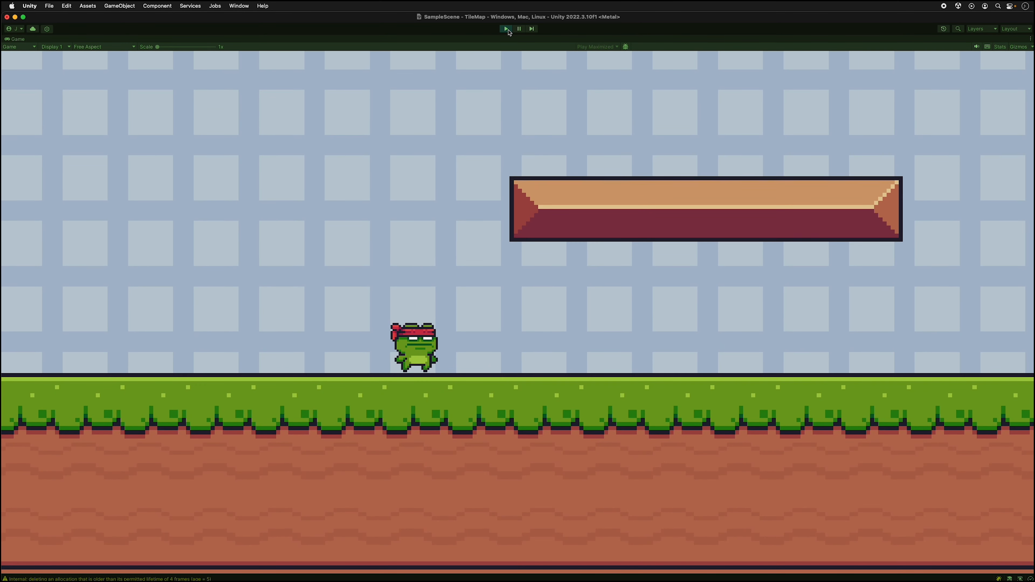
# Step: Test the vertical camera follow by jumping the Player up the platforms to the pink one and returning to the orange platform
pyautogui.press('space')
pyautogui.press('Right')
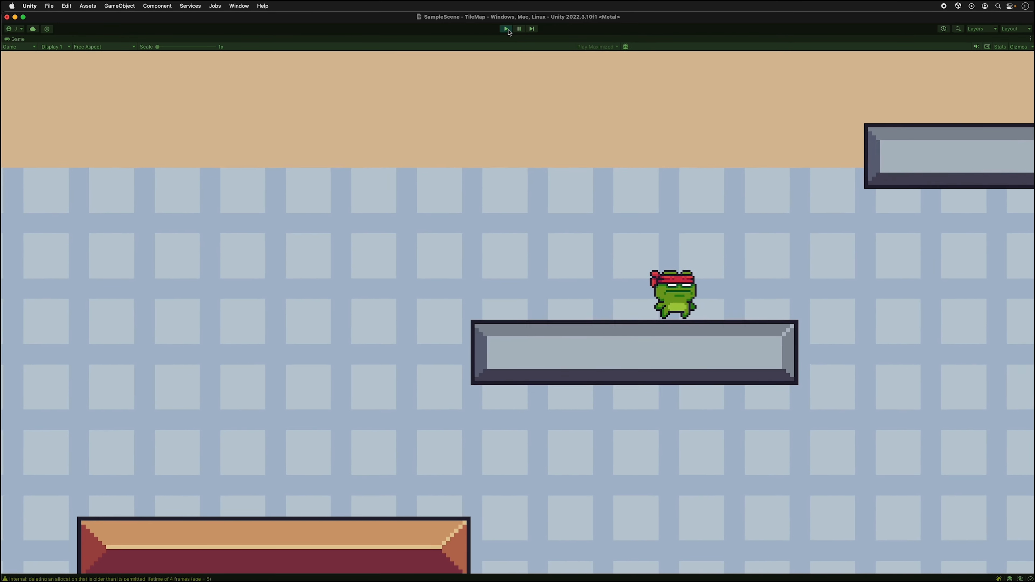
pyautogui.press('Right')
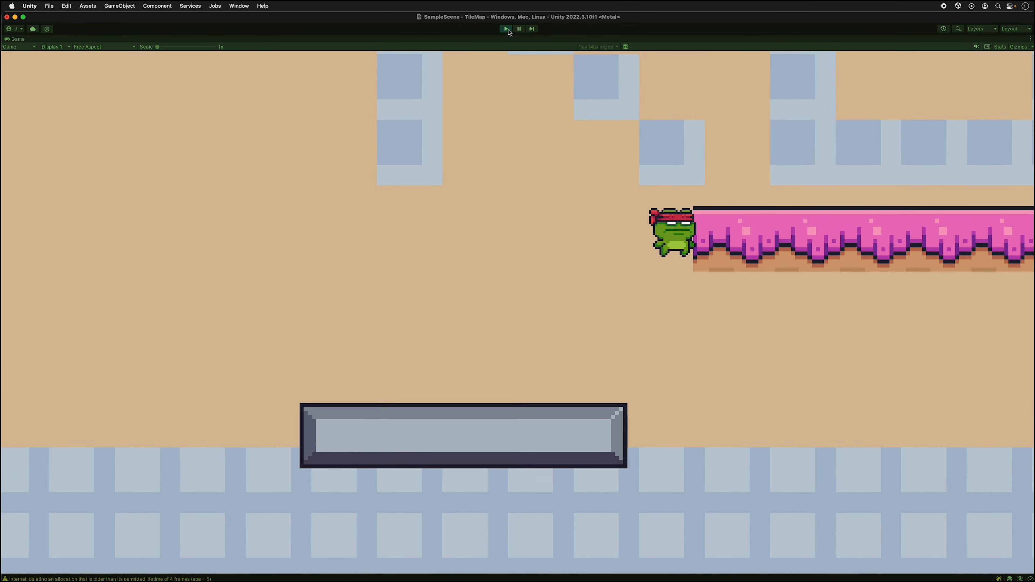
pyautogui.press('Right')
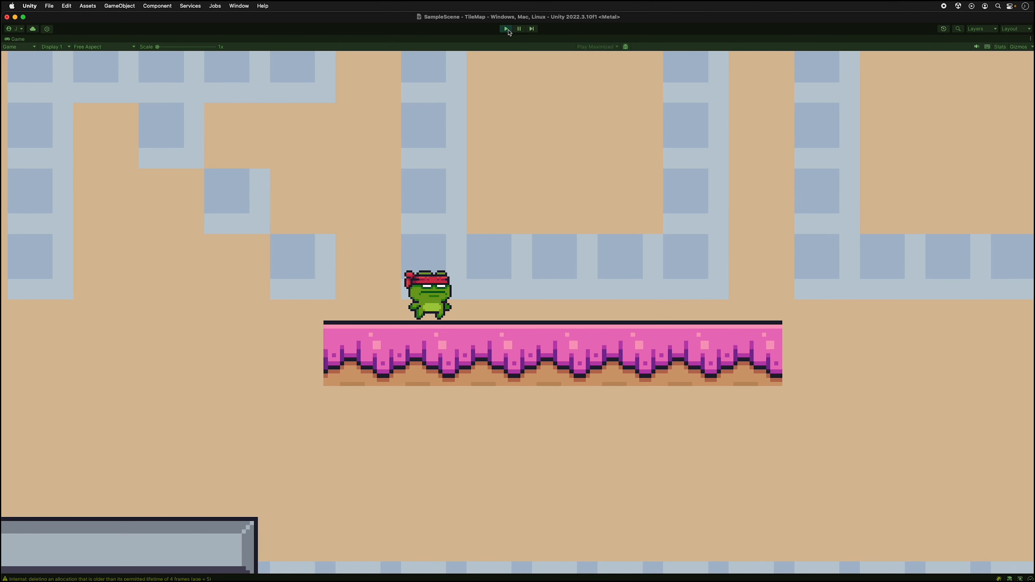
pyautogui.press('Left')
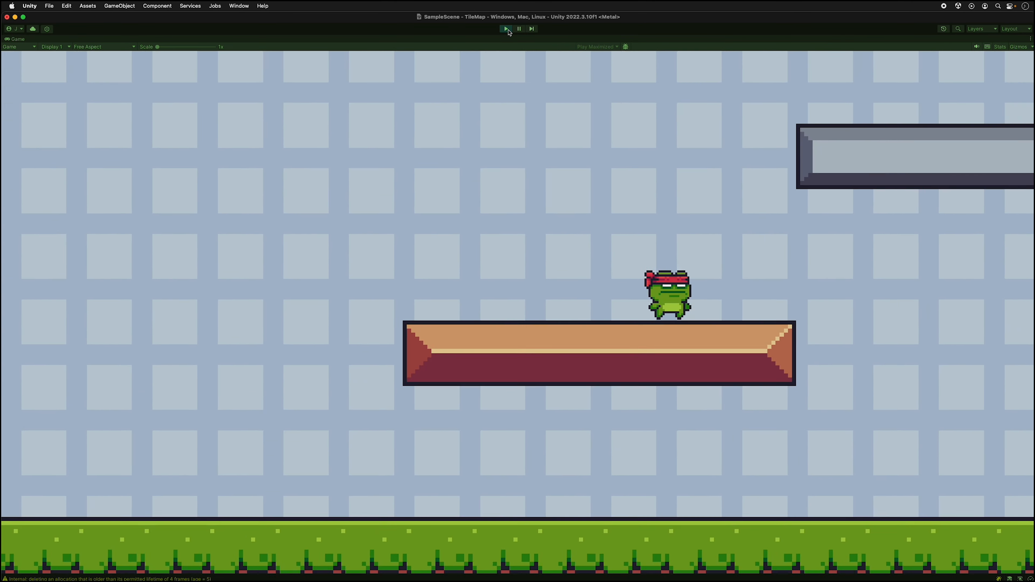
# Step: Climb the Player over the gray platforms to the pink platform again and drop back down leftward to check the camera tracking
pyautogui.press('Right')
pyautogui.press('space')
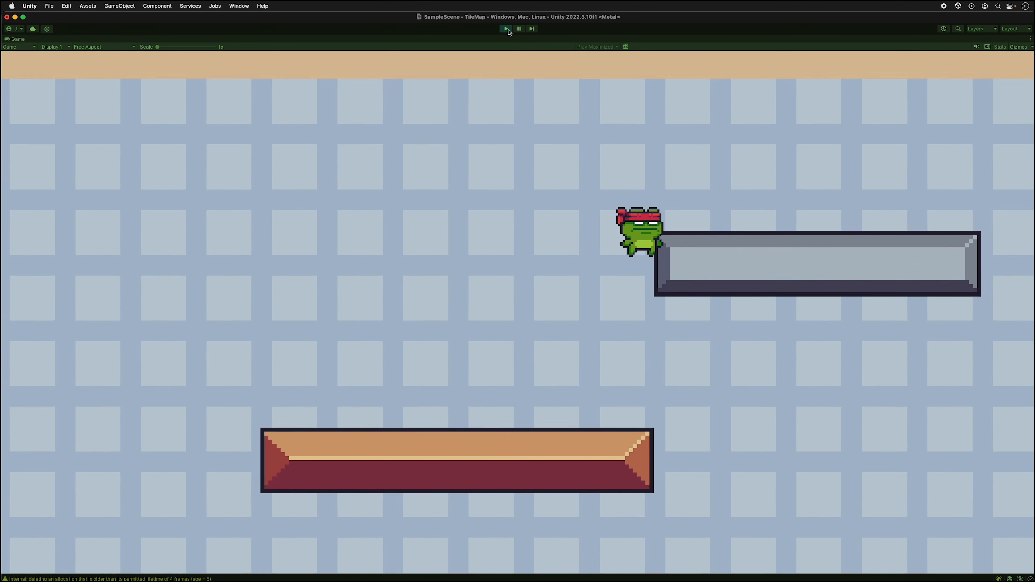
pyautogui.press('space')
pyautogui.press('Right')
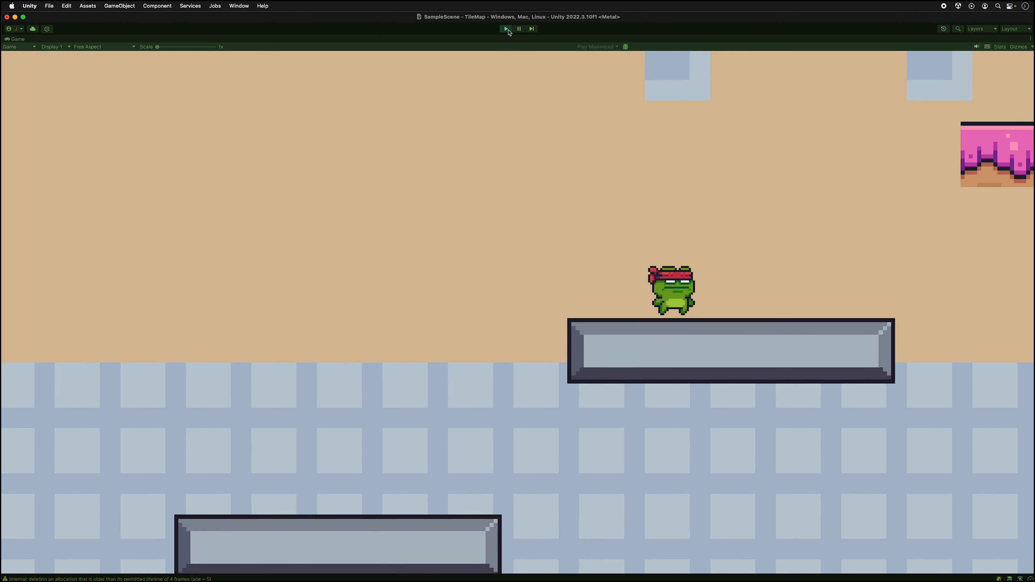
pyautogui.press('Right')
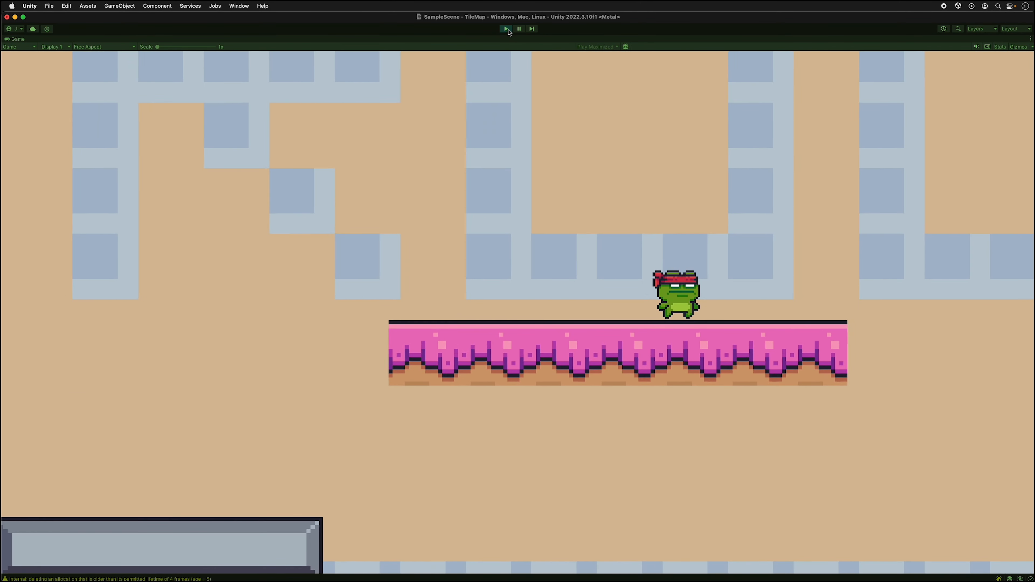
pyautogui.press('Left')
pyautogui.press('Left')
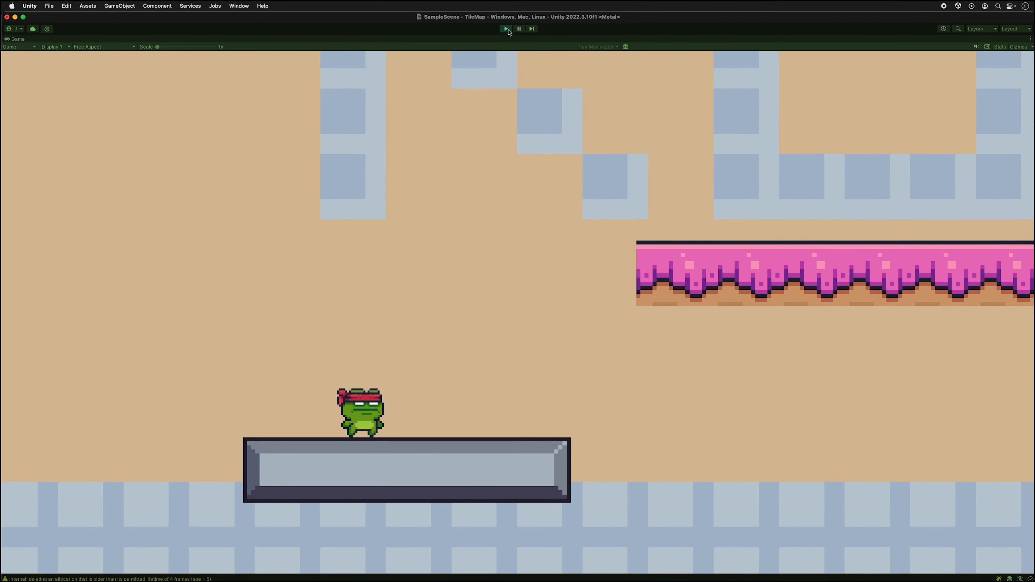
pyautogui.press('Left')
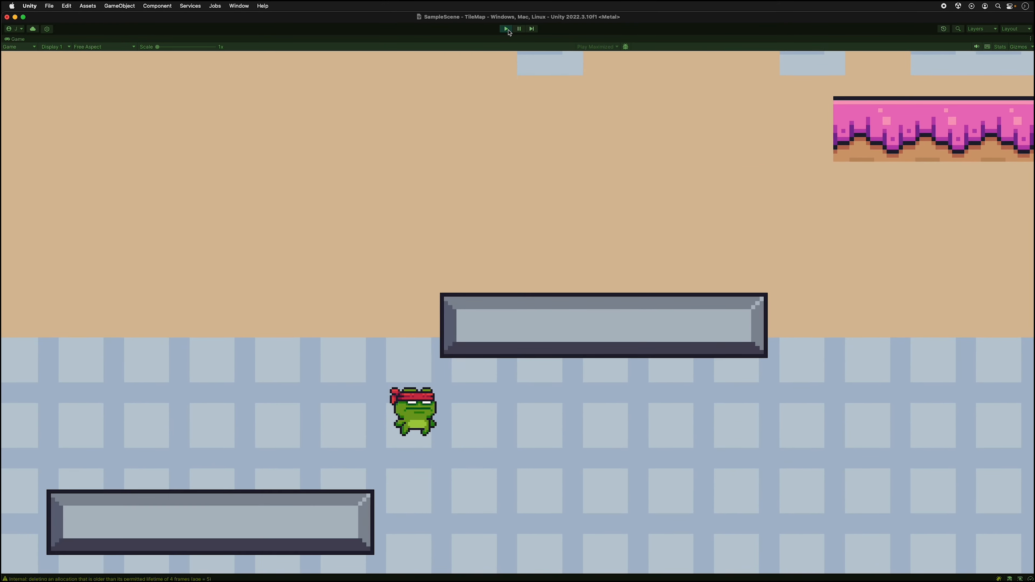